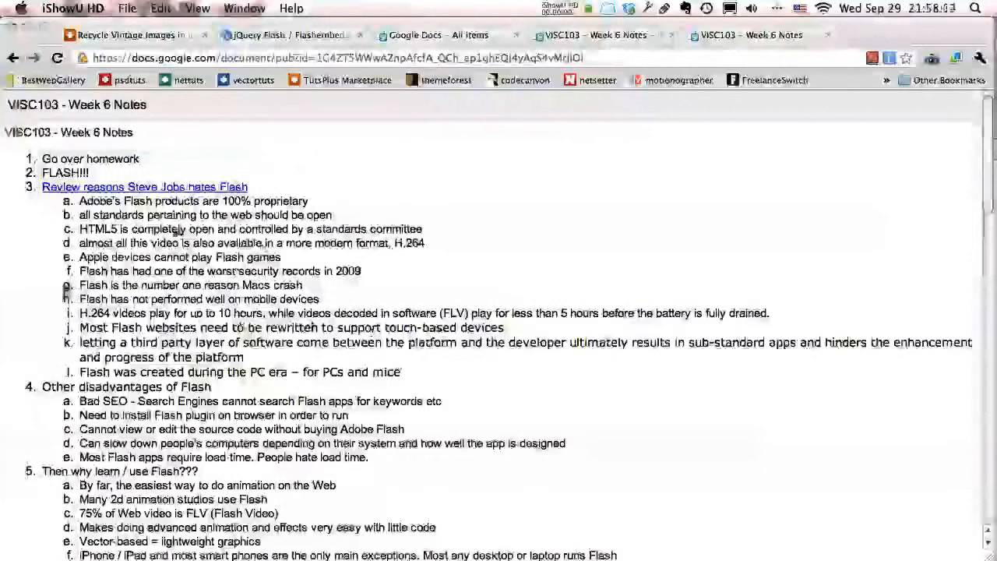
Read through the VISC103 Week 6 notes, from the Flash pros and cons to the program topics to cover
left_click(27, 189)
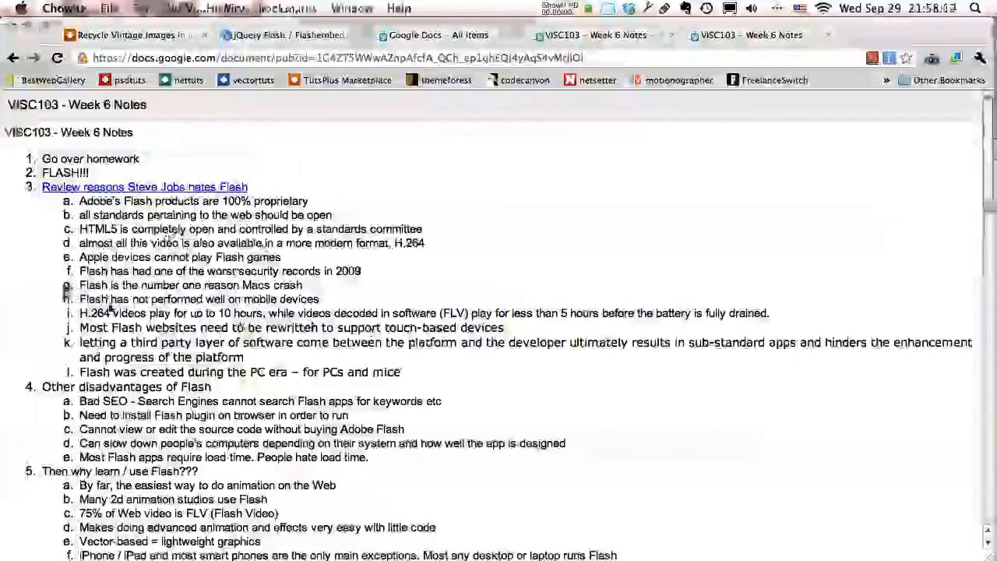
scroll(368, 377, "down", 5)
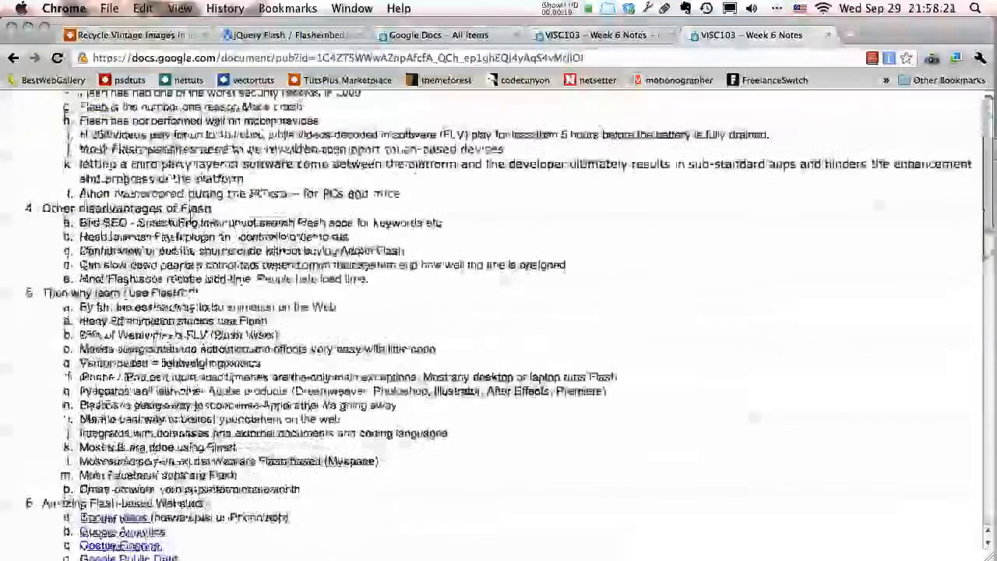
scroll(192, 221, "down", 4)
scroll(155, 209, "up", 5)
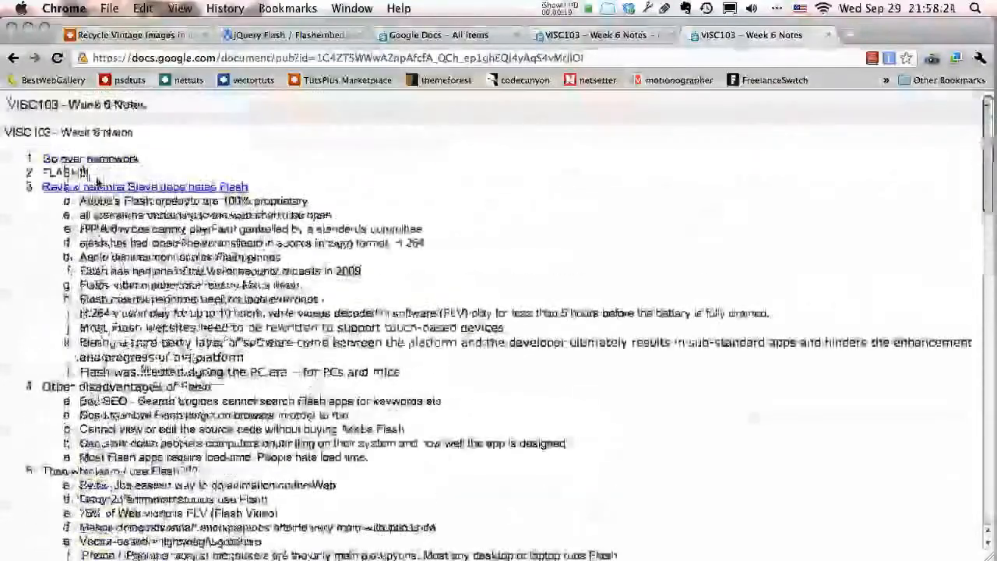
scroll(125, 226, "down", 3)
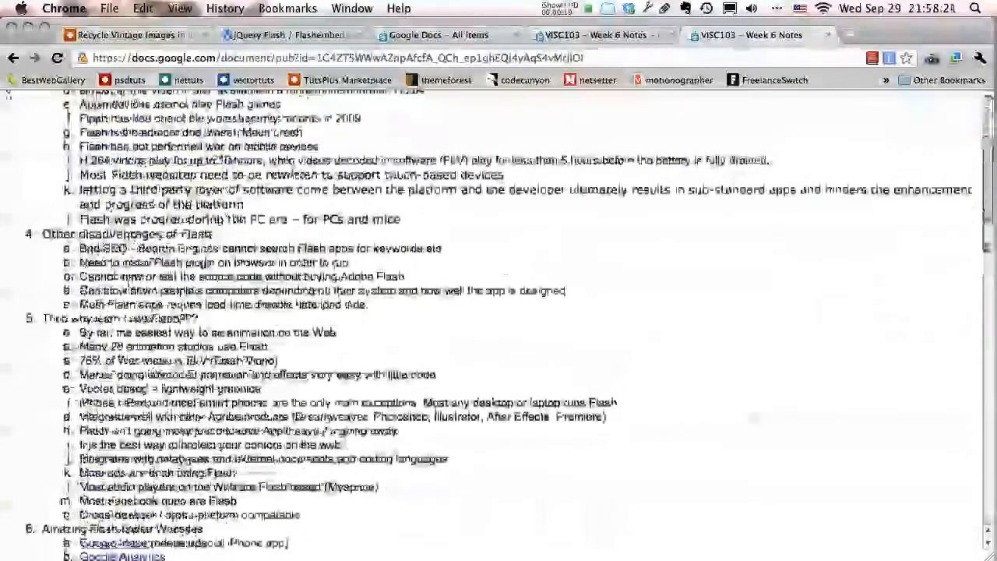
scroll(304, 376, "down", 3)
scroll(304, 375, "down", 5)
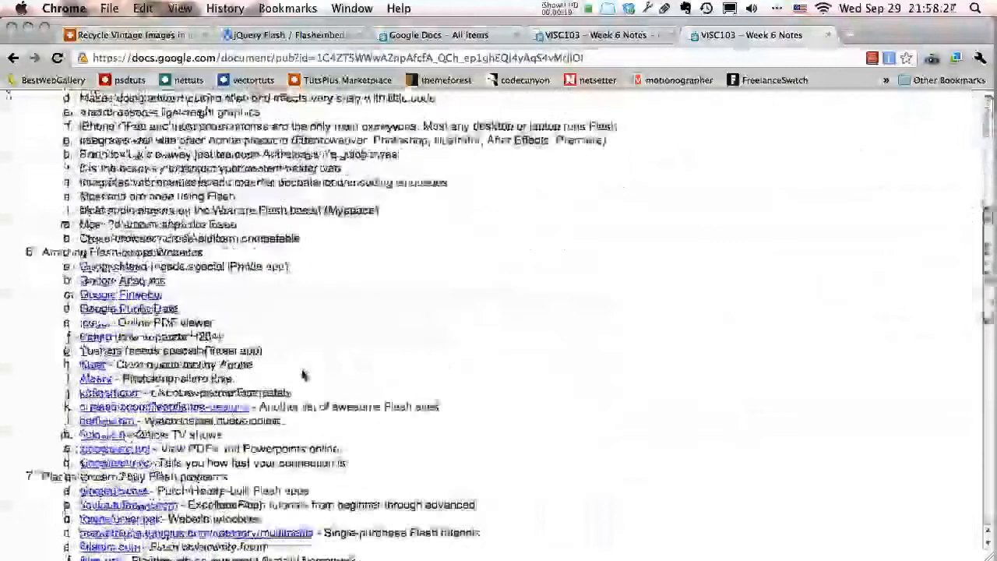
scroll(304, 375, "down", 2)
scroll(96, 372, "down", 1)
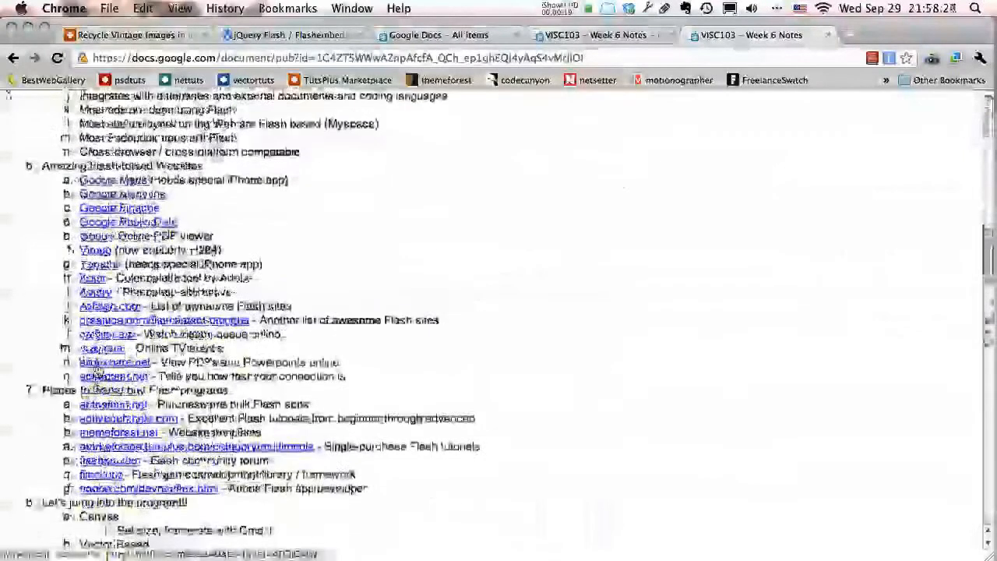
scroll(97, 372, "down", 2)
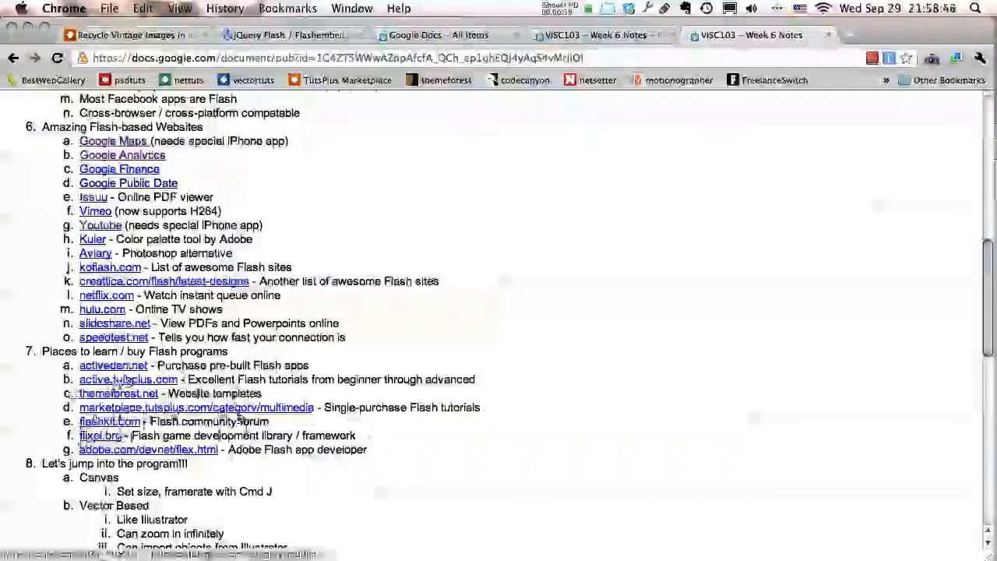
scroll(238, 419, "down", 3)
scroll(239, 418, "down", 1)
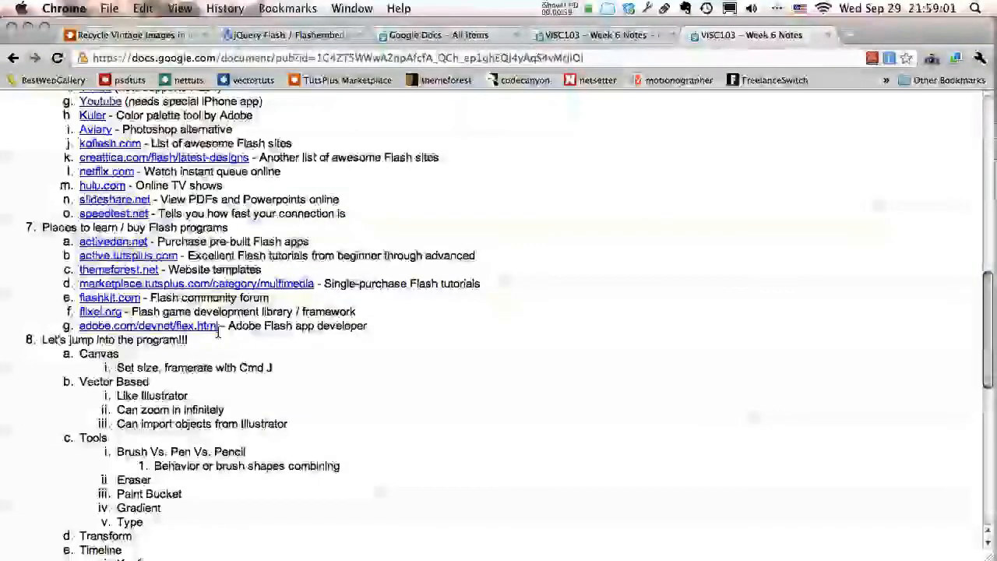
scroll(89, 335, "down", 5)
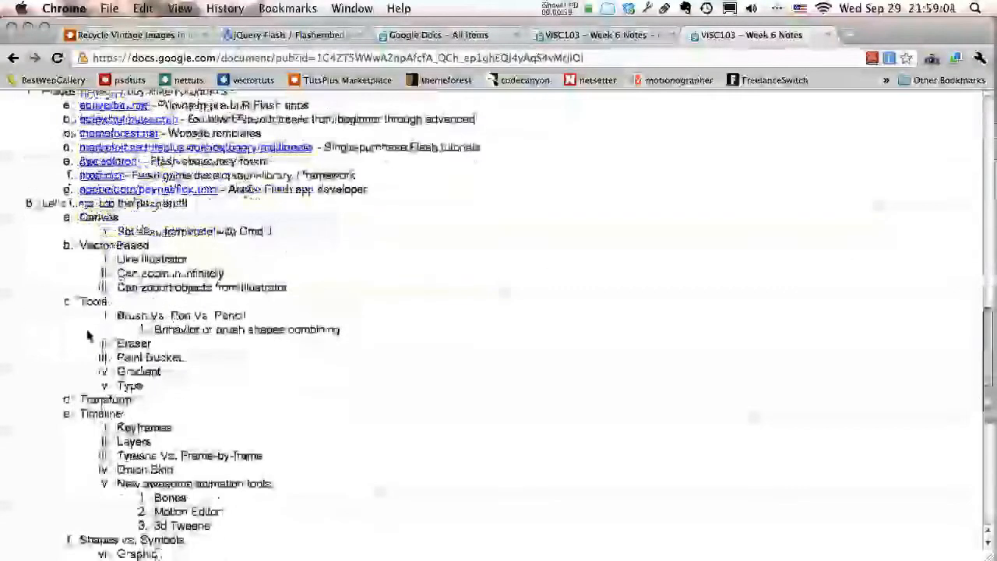
Switch to Adobe Flash CS4 Professional and create a new Flash File (ActionScript 3.0)
mouse_move(9, 257)
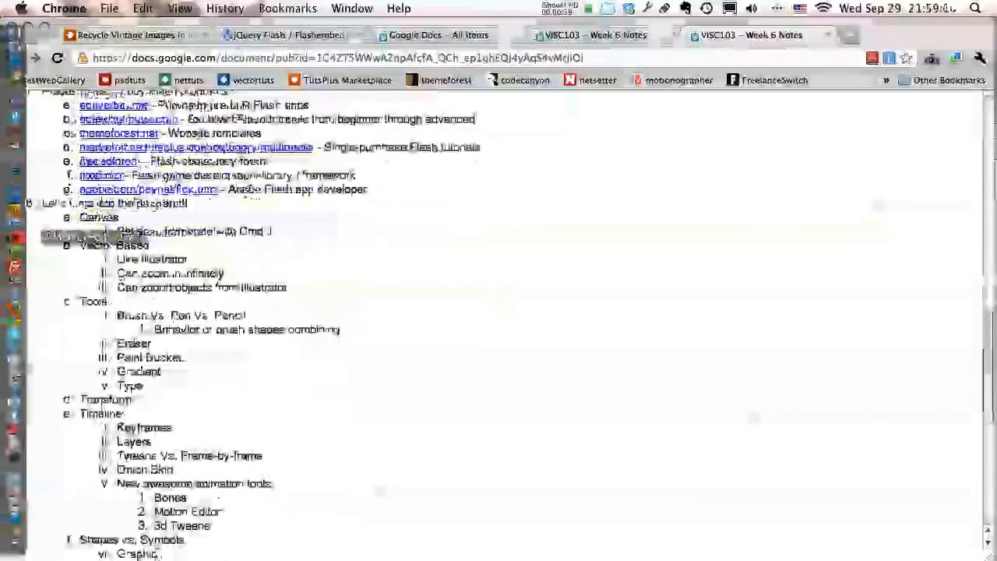
left_click(14, 238)
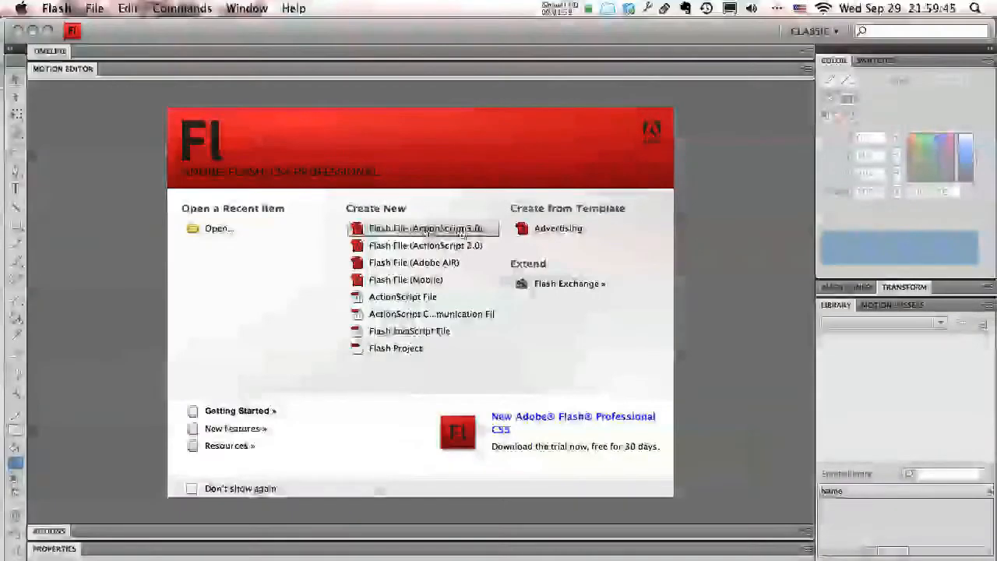
left_click(460, 230)
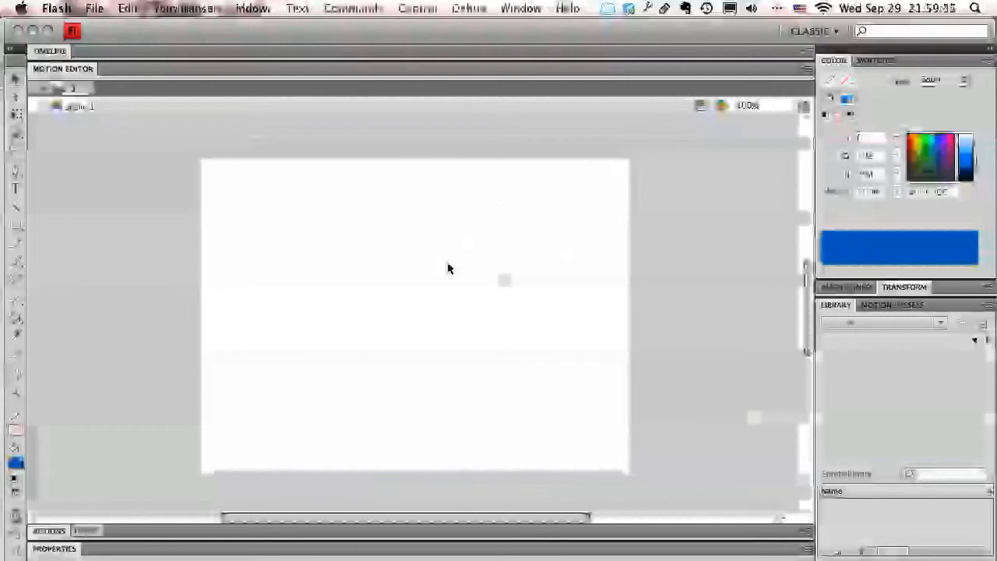
Set the document dimensions to 720 px wide and 480 px high
left_click(253, 8)
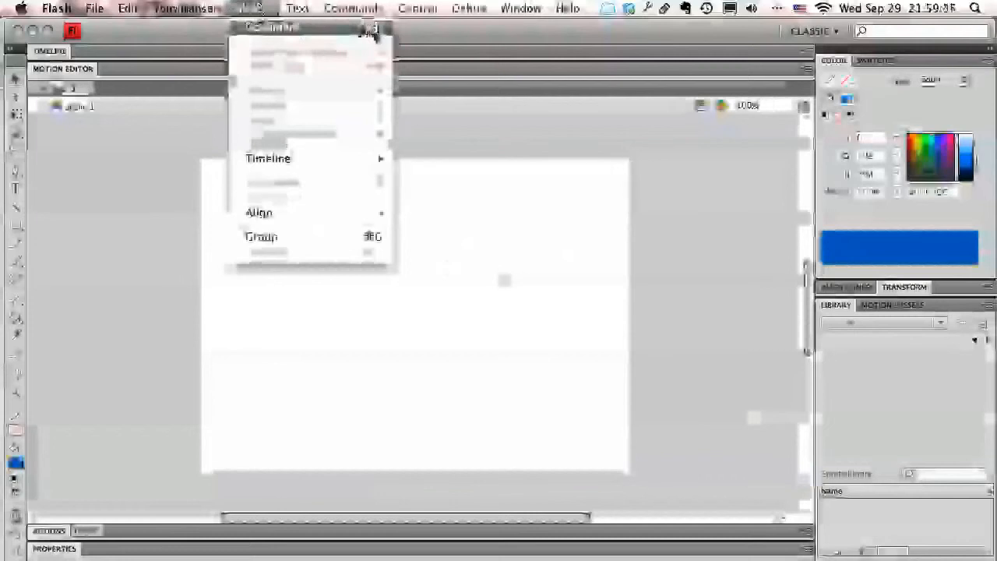
left_click(374, 28)
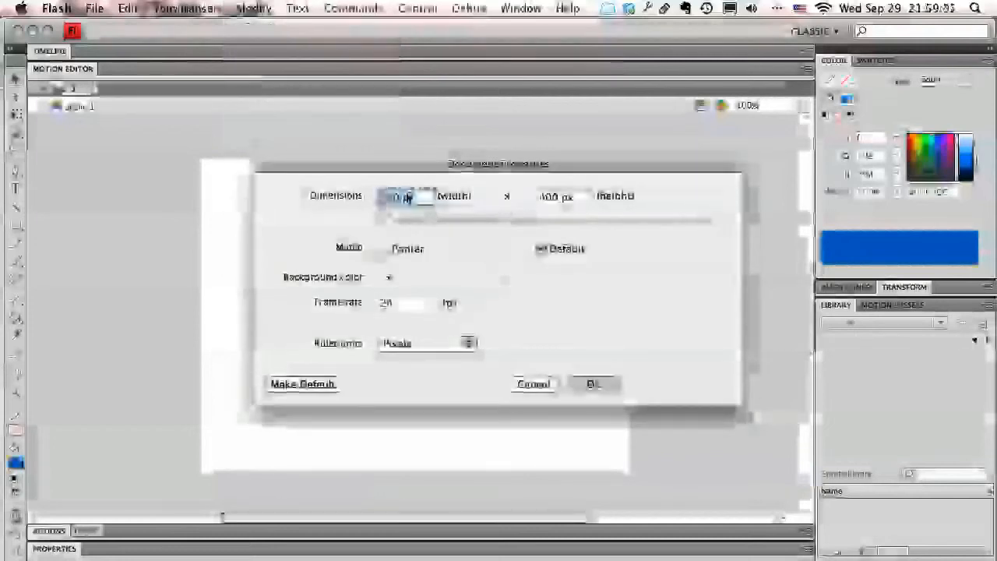
type("720")
key("Tab")
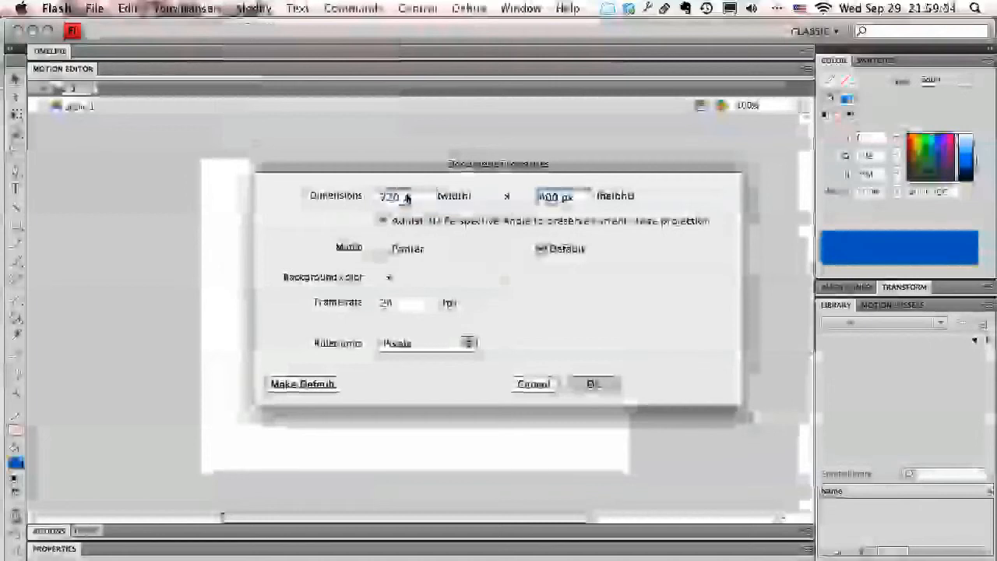
type("480")
key("Tab")
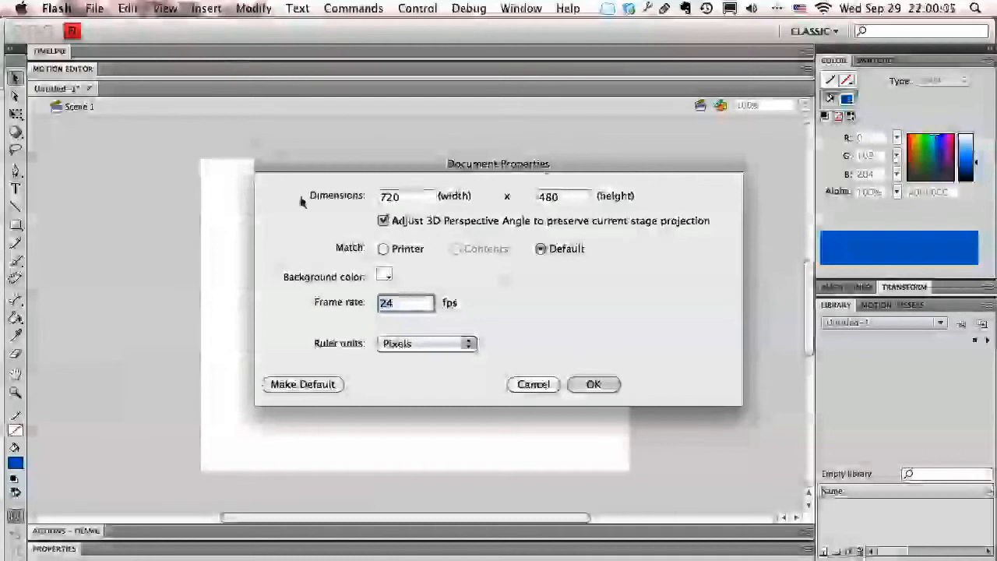
Use a white background and pixel ruler units, and apply the document settings after making them the default
left_click(384, 276)
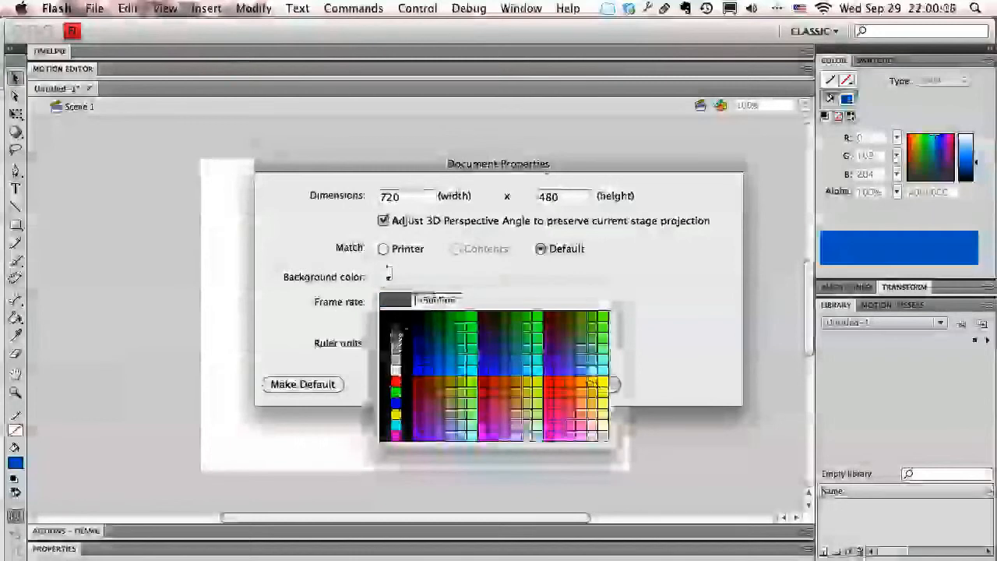
left_click(396, 370)
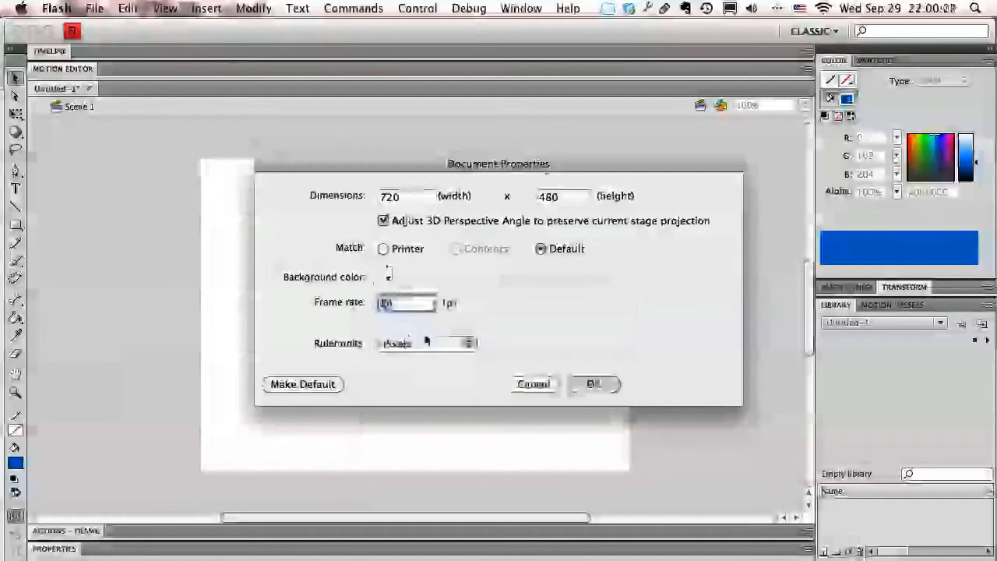
left_click(457, 349)
left_click(455, 346)
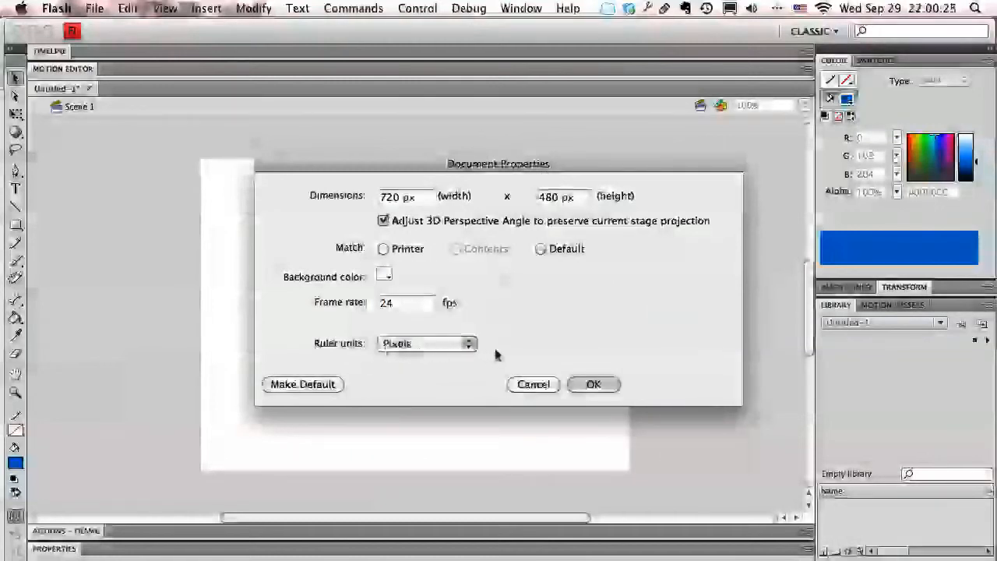
left_click(300, 385)
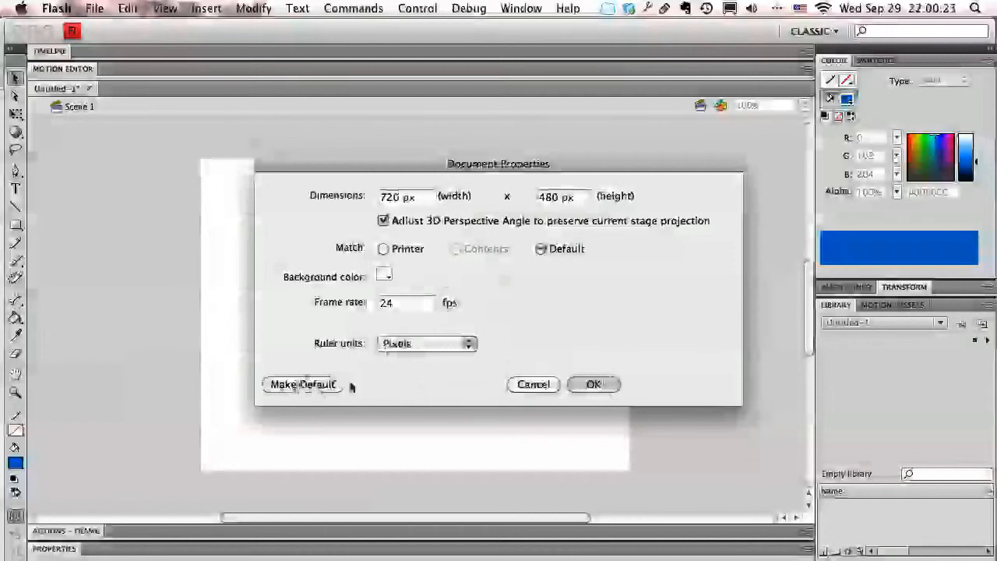
left_click(595, 385)
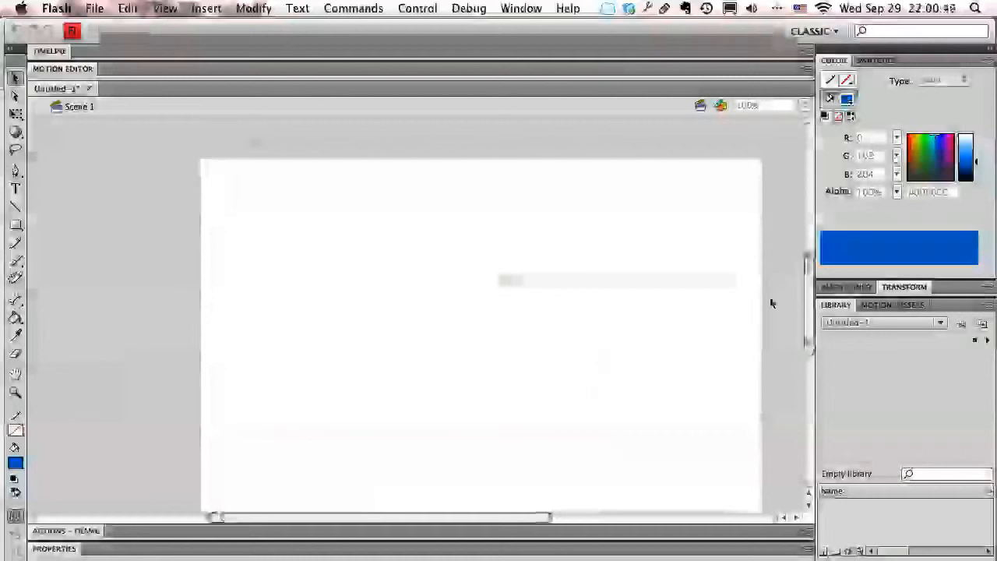
Activate the Brush tool and widen the toolbox to two columns
scroll(805, 300, "down", 2)
left_click_drag(809, 301, 809, 305)
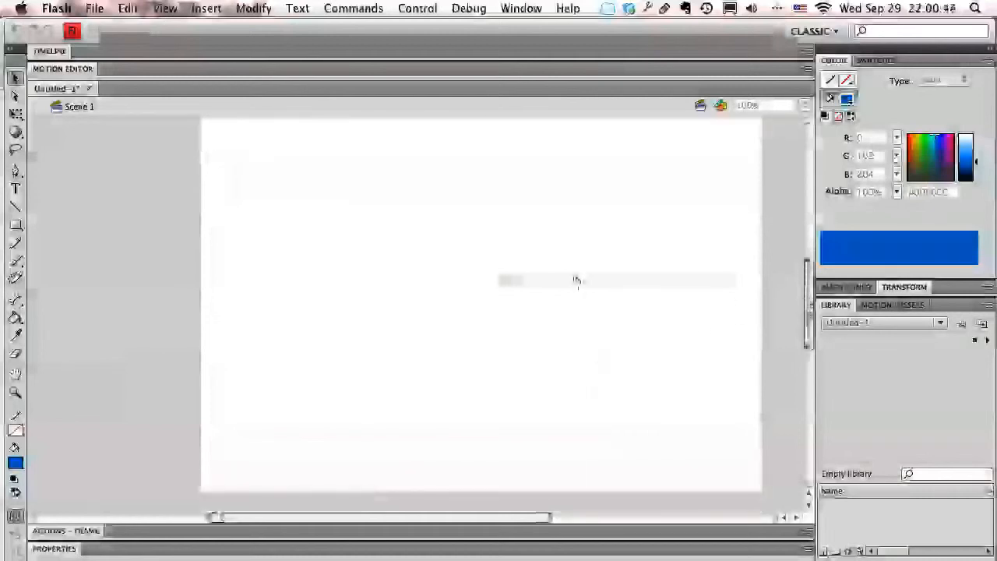
left_click_drag(568, 263, 491, 250)
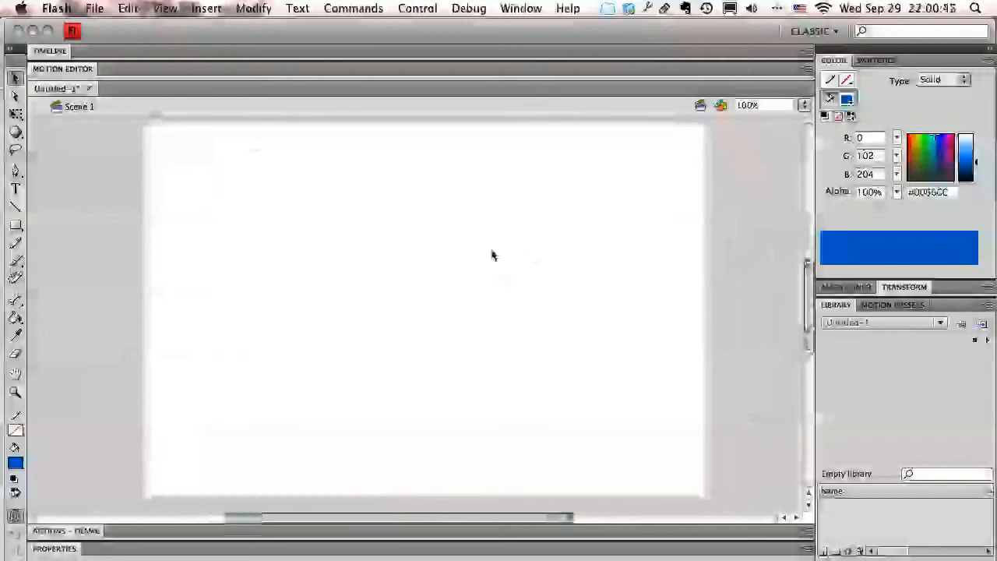
key("b")
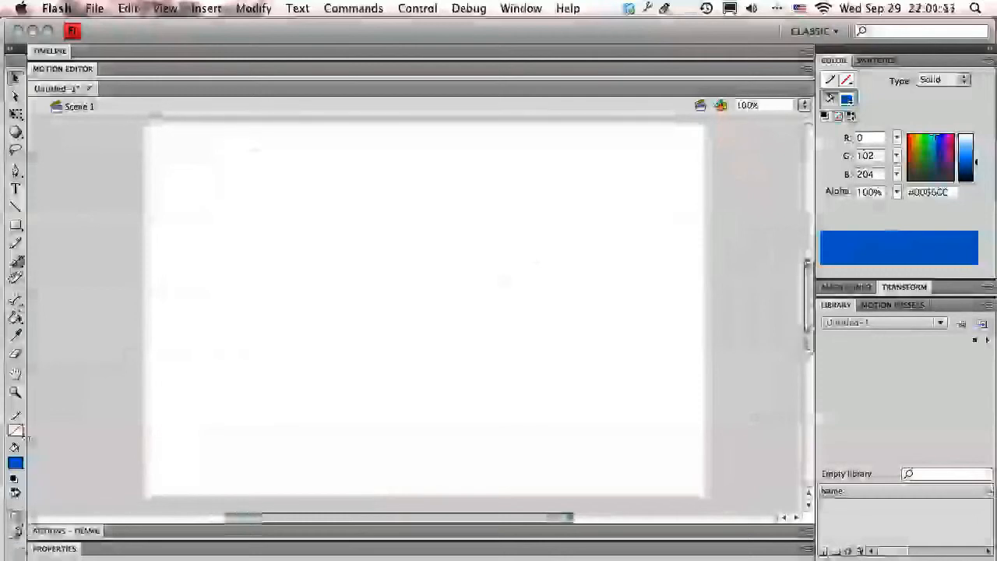
left_click_drag(26, 440, 51, 384)
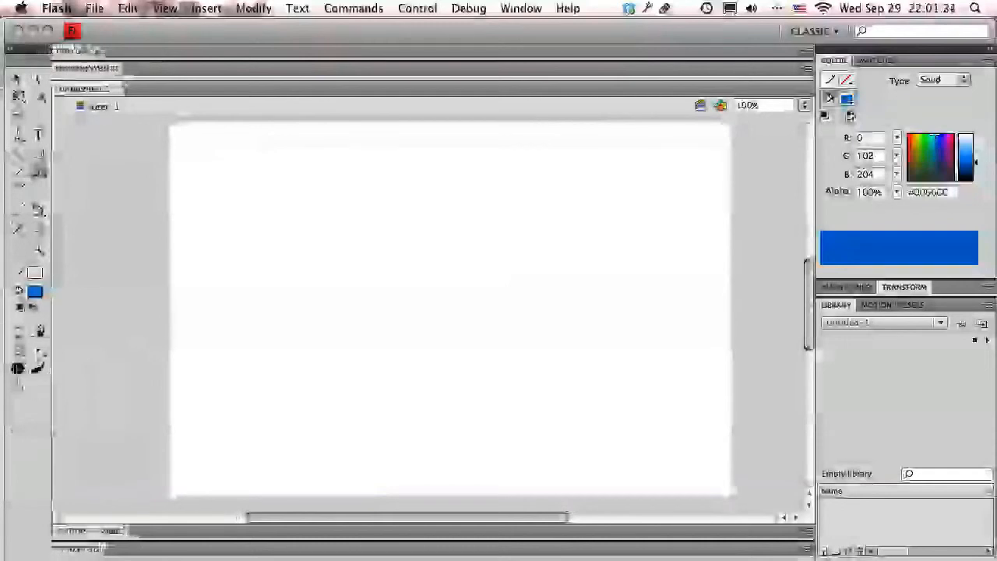
Give the brush a round shape and a larger size, and paint a looping blue squiggle across the stage
left_click(17, 369)
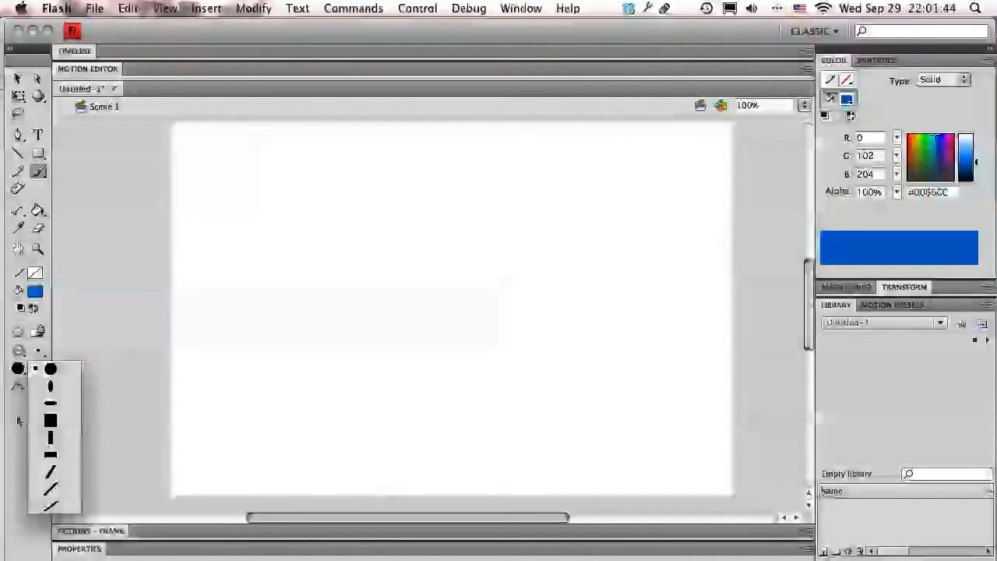
left_click(48, 379)
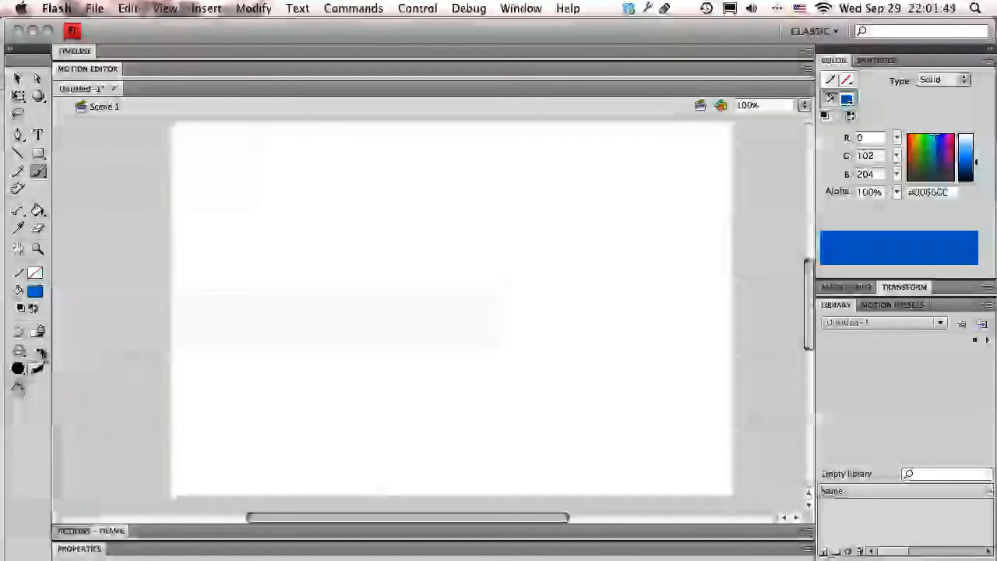
left_click(40, 354)
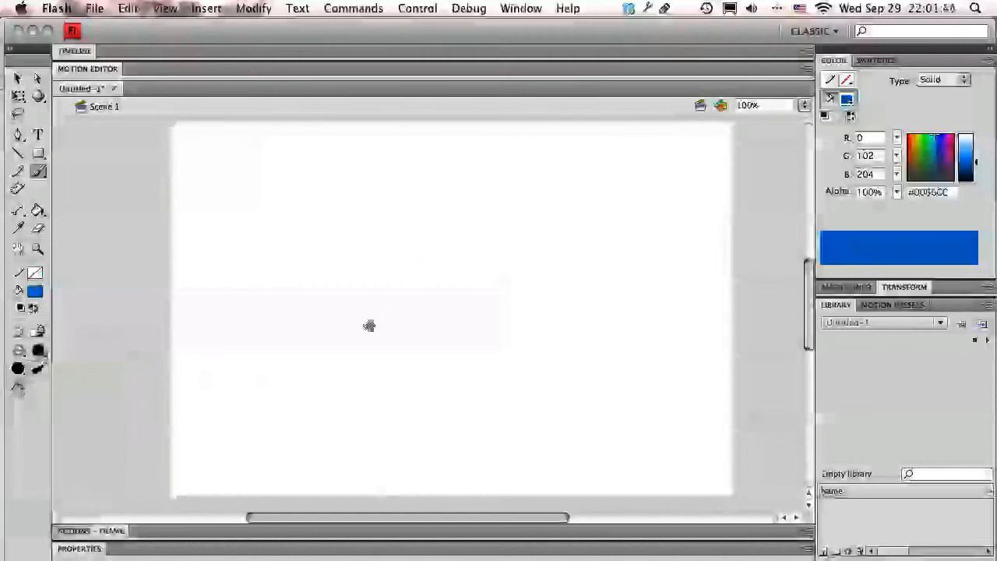
mouse_move(381, 375)
left_mouse_down()
mouse_move(346, 249)
mouse_move(406, 298)
mouse_move(575, 261)
mouse_move(509, 201)
mouse_move(412, 289)
mouse_move(649, 336)
mouse_move(428, 434)
left_mouse_up()
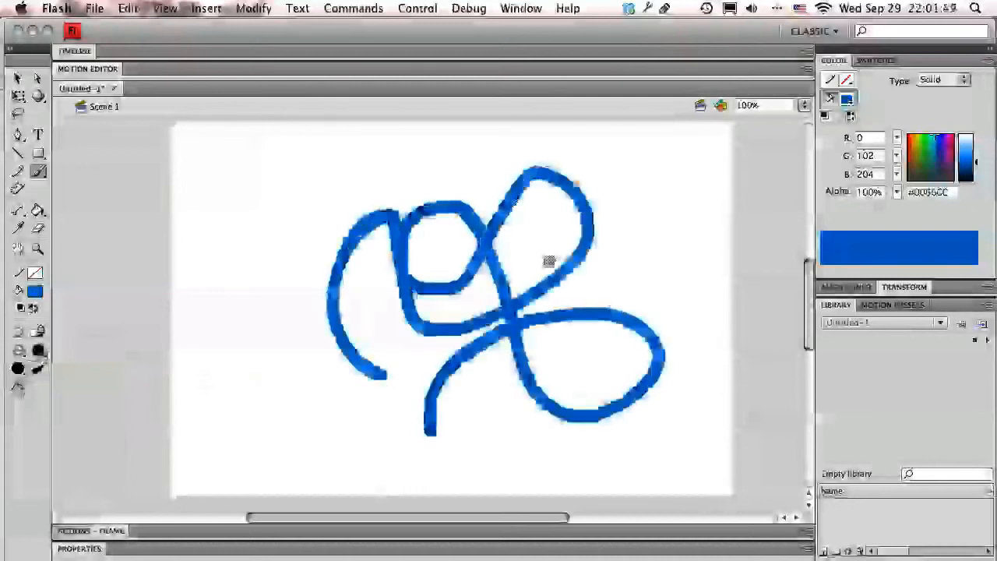
At 400% magnification, paint a closed outline between the thick blue lines and a curved stroke outside their lower bend
left_click(804, 105)
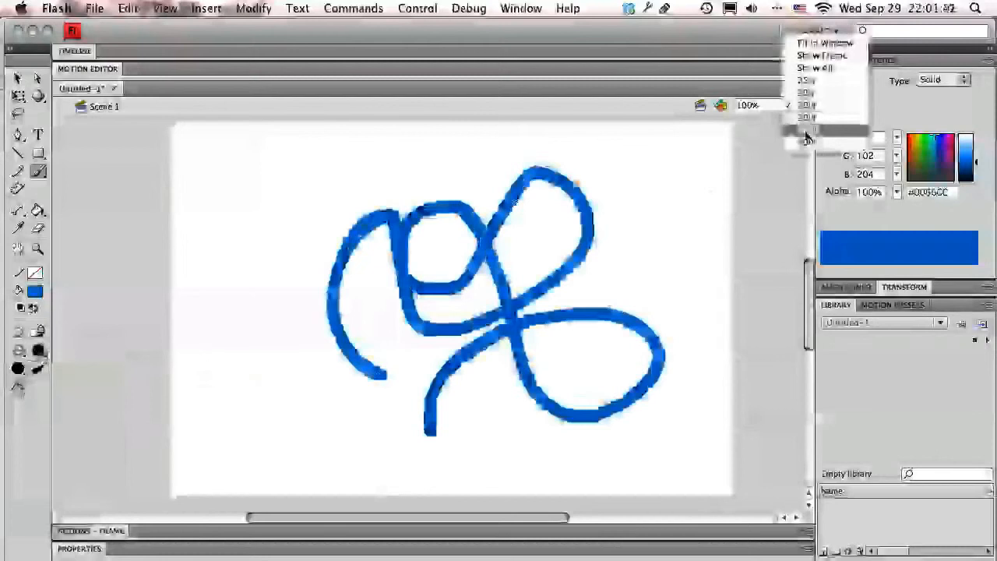
left_click(806, 134)
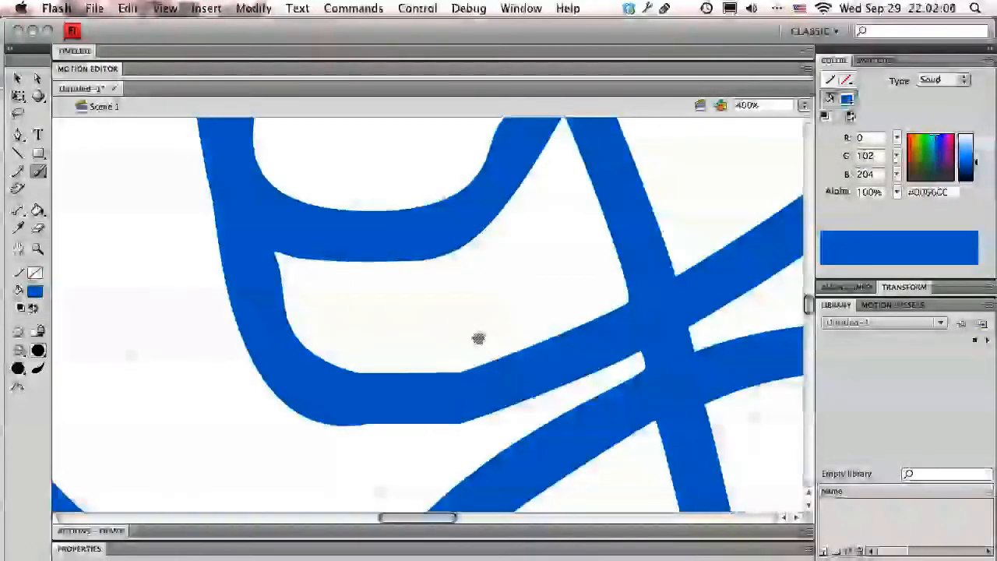
mouse_move(477, 343)
left_mouse_down()
mouse_move(384, 343)
mouse_move(334, 288)
mouse_move(480, 257)
mouse_move(539, 177)
mouse_move(553, 297)
mouse_move(504, 333)
mouse_move(466, 340)
left_mouse_up()
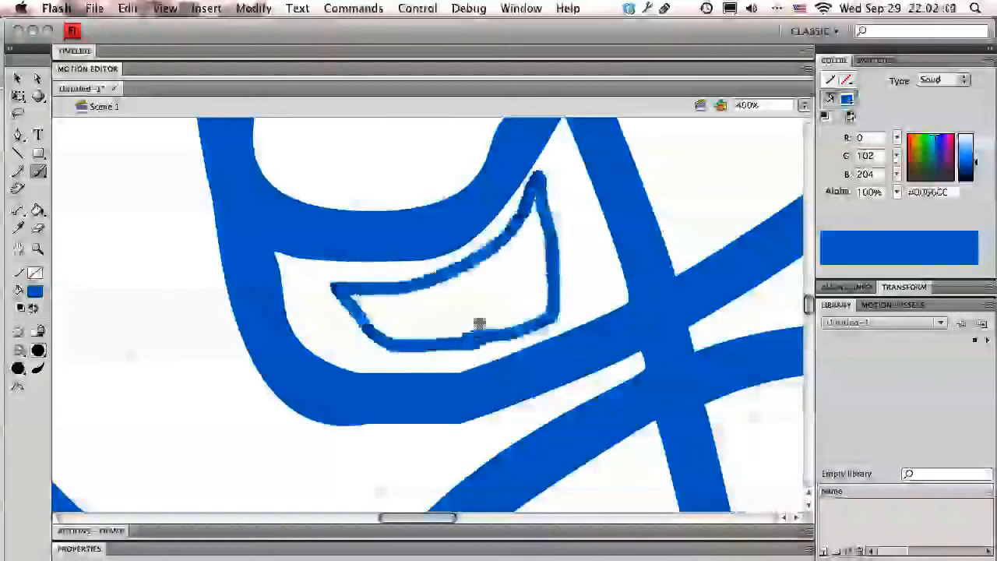
mouse_move(169, 257)
left_mouse_down()
mouse_move(195, 409)
mouse_move(323, 454)
mouse_move(384, 456)
left_mouse_up()
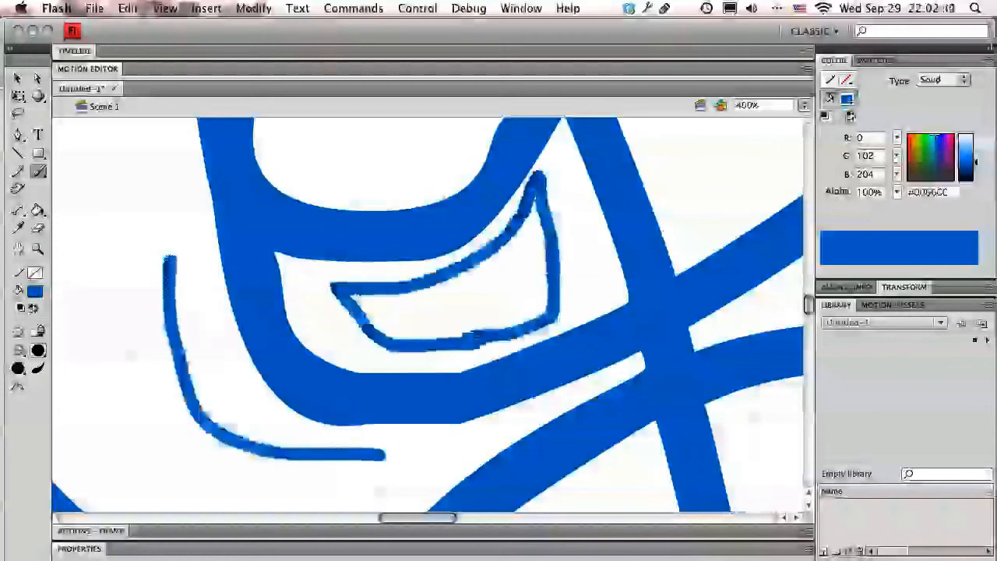
Magnify the canvas to 800% and paint a thin, narrow closed loop inside the small outline
left_click(793, 107)
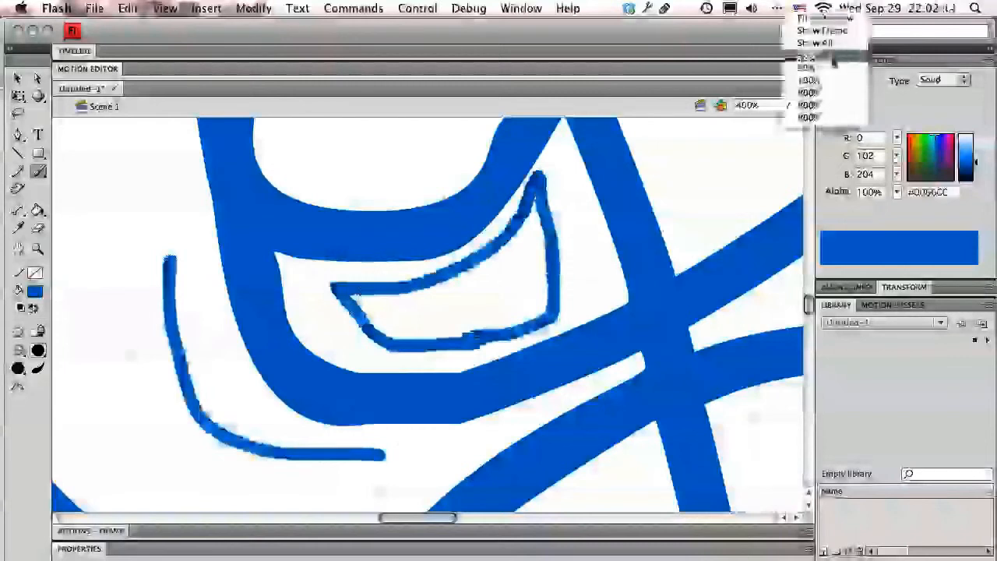
left_click(810, 62)
left_click(804, 105)
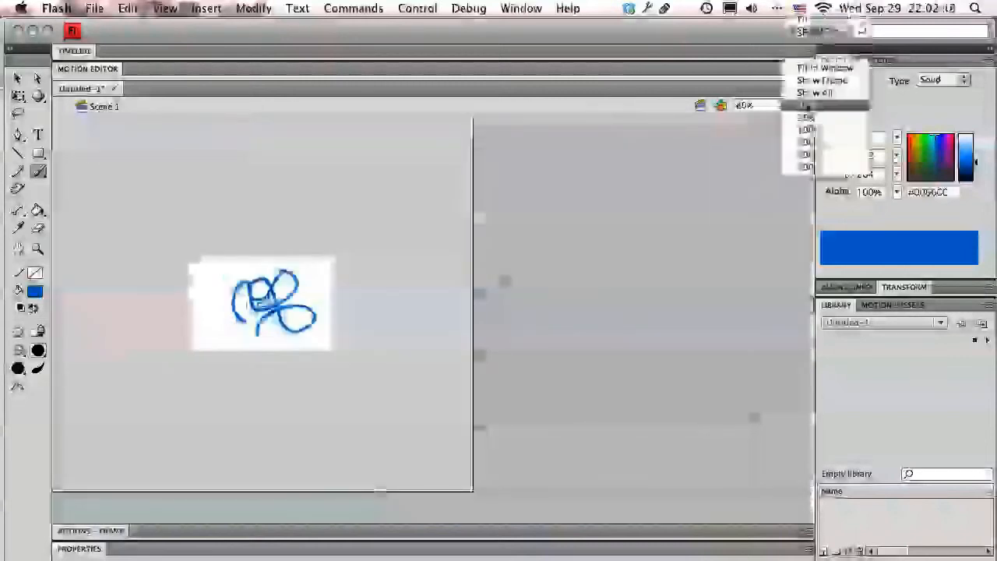
left_click(807, 154)
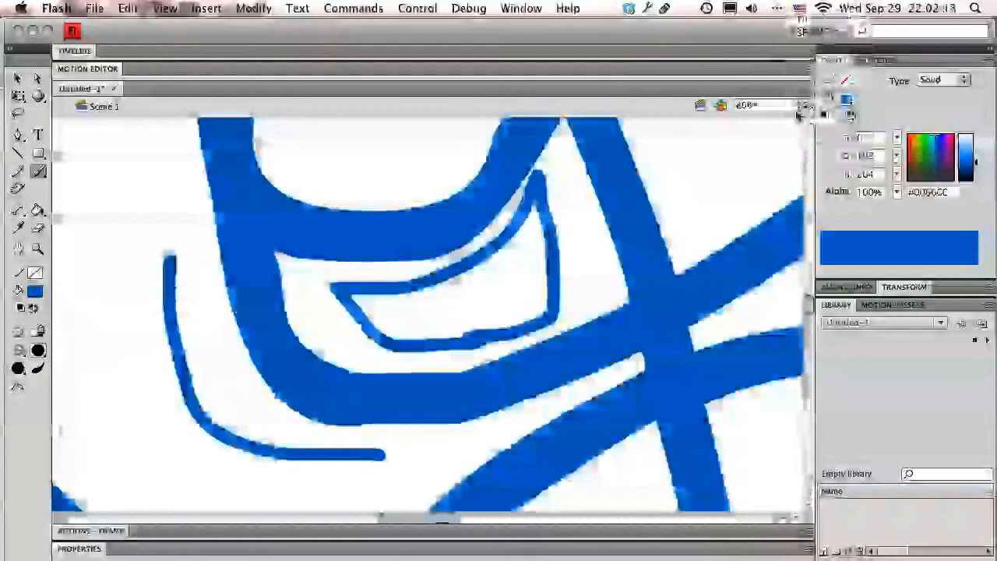
left_click(796, 107)
left_click(807, 117)
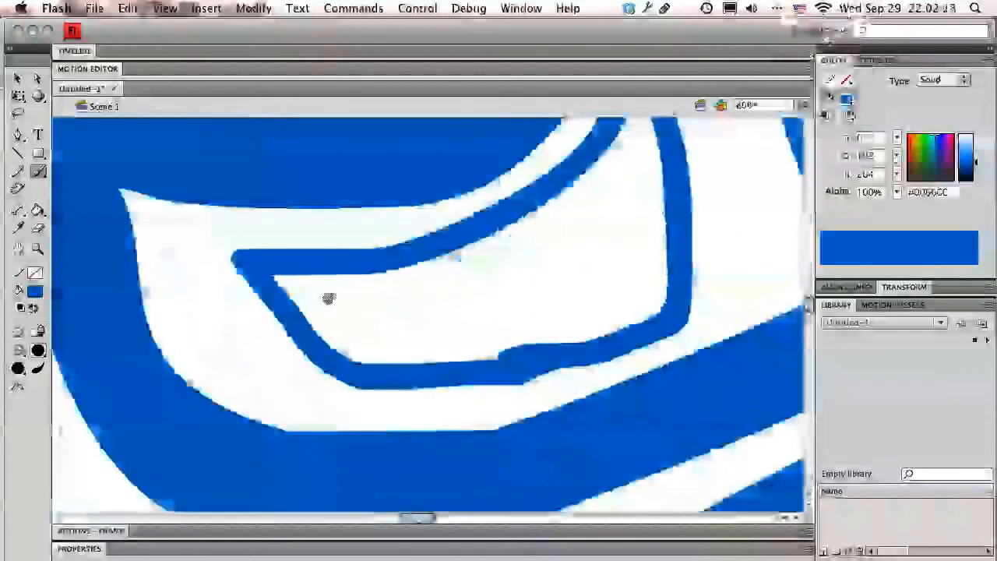
mouse_move(327, 299)
left_mouse_down()
mouse_move(582, 224)
mouse_move(629, 170)
mouse_move(622, 222)
mouse_move(566, 286)
mouse_move(480, 301)
mouse_move(357, 302)
left_mouse_up()
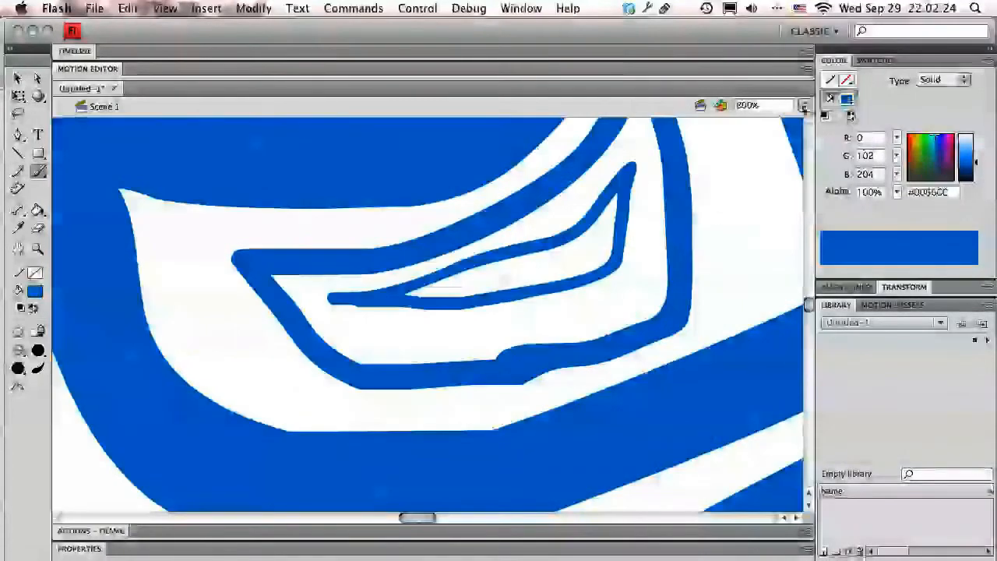
Paint a long curve beside the squiggle at 100% magnification and a large ring around the stage at 25%
left_click(804, 107)
left_click(815, 76)
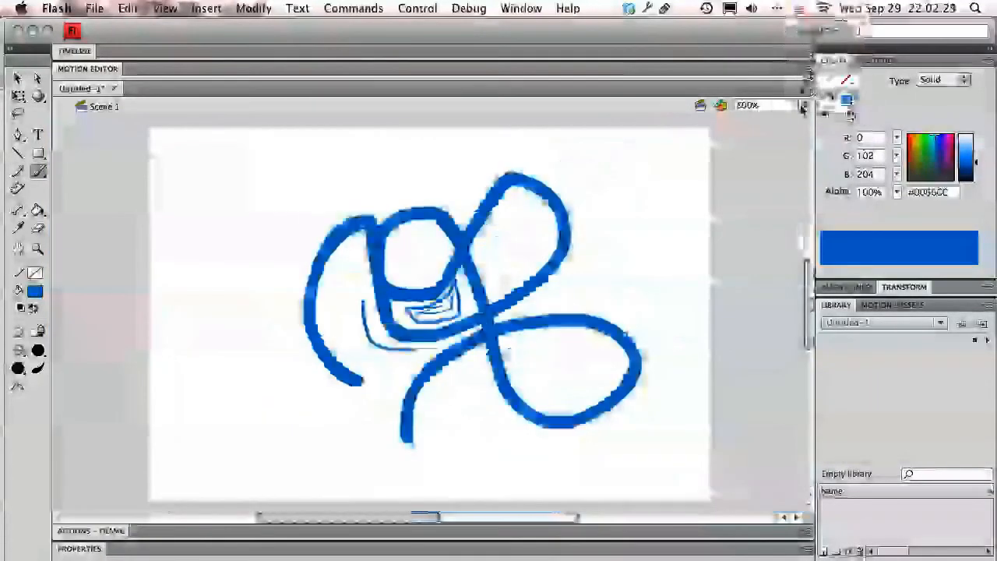
left_click_drag(304, 159, 382, 506)
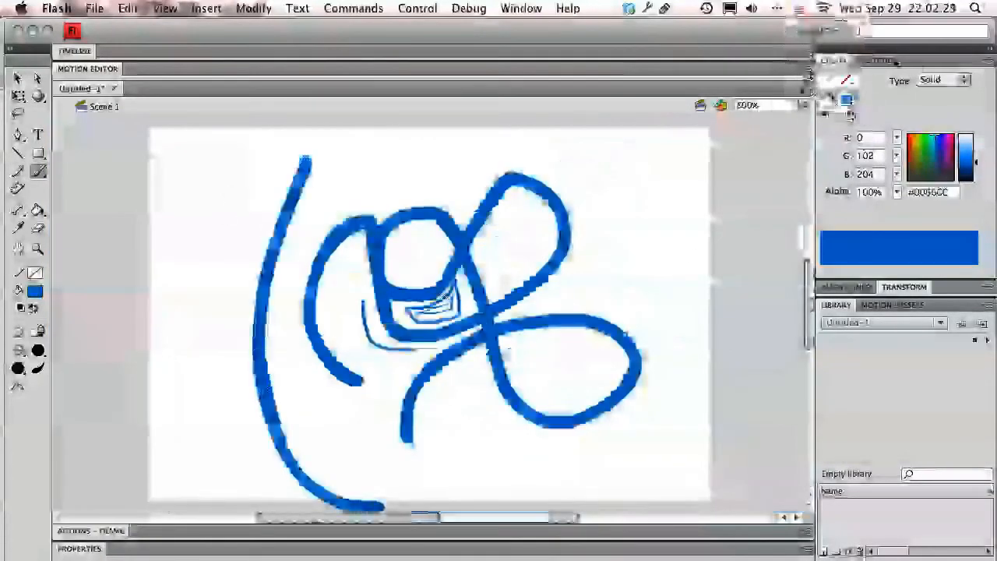
left_click(804, 106)
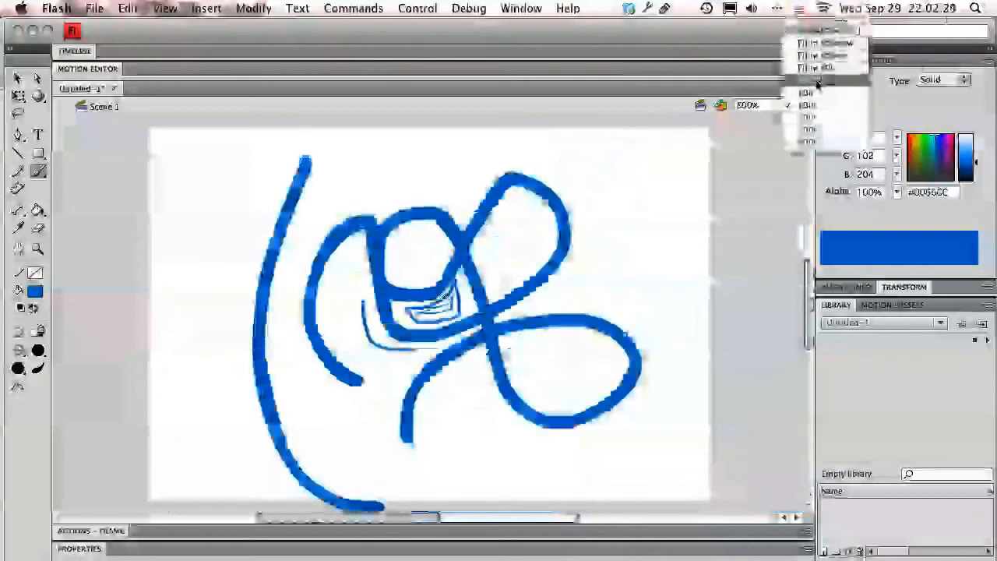
left_click(817, 81)
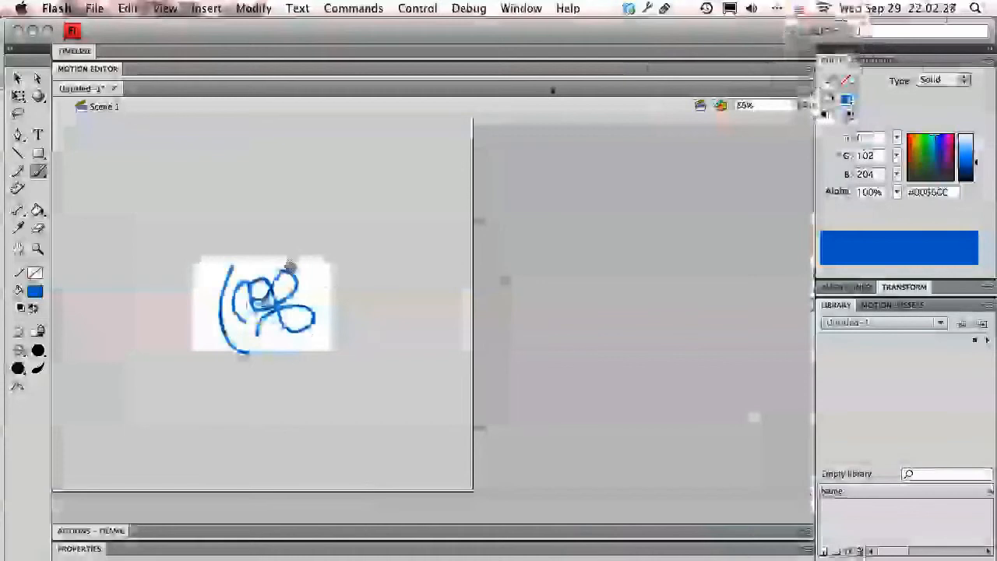
mouse_move(290, 267)
left_mouse_down()
mouse_move(338, 296)
mouse_move(341, 347)
mouse_move(250, 389)
mouse_move(148, 329)
mouse_move(276, 219)
mouse_move(381, 287)
left_mouse_up()
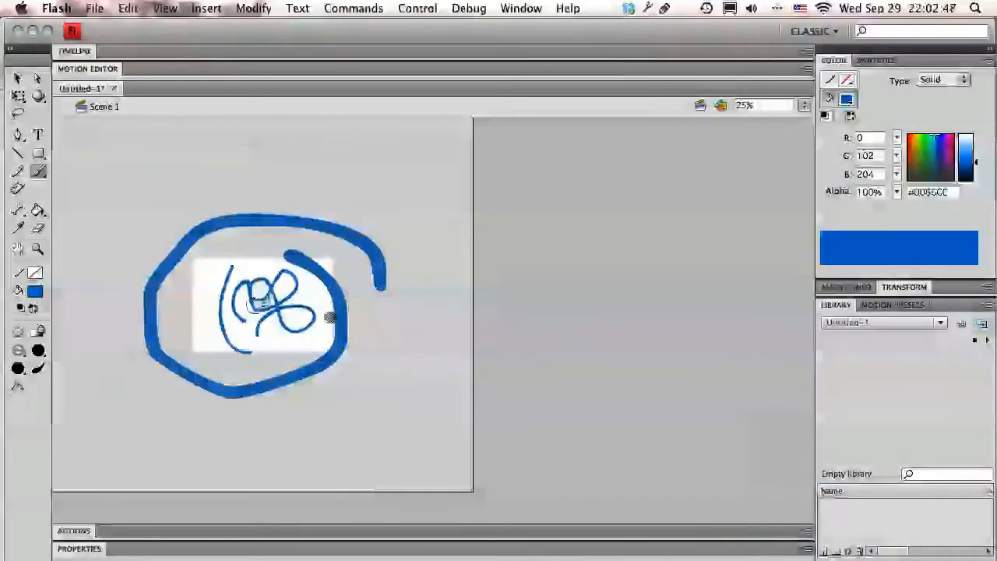
Delete all artwork and return the empty stage to 100% magnification, centred in view
key("super+a")
key("Delete")
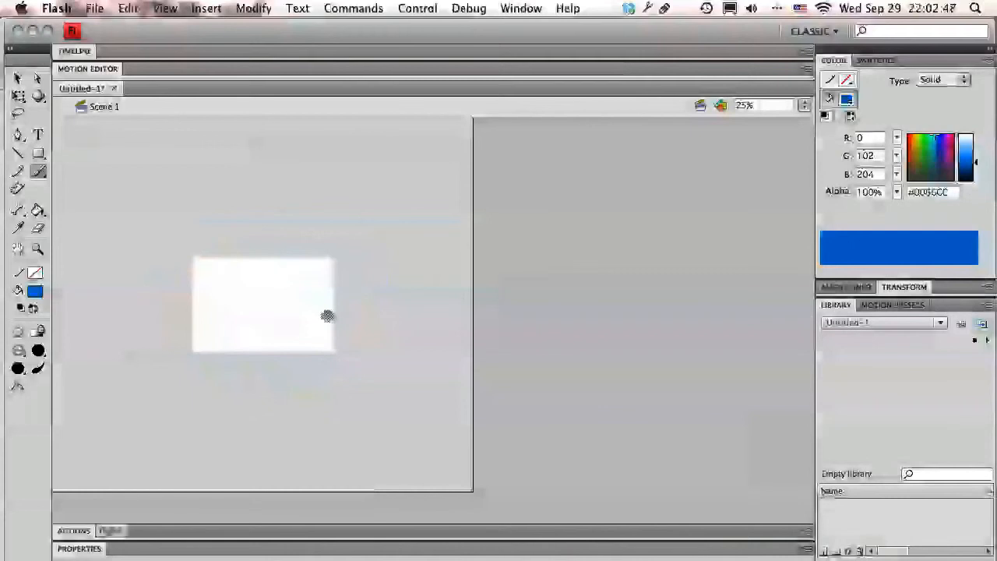
key("super+space")
left_click(282, 309, "super")
left_click(369, 295, "super")
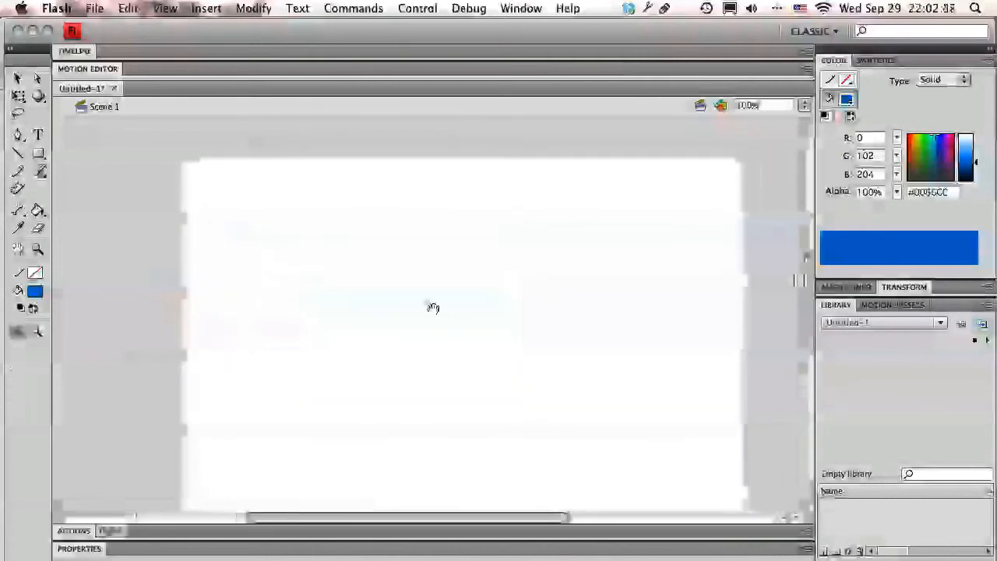
left_click_drag(434, 308, 399, 270)
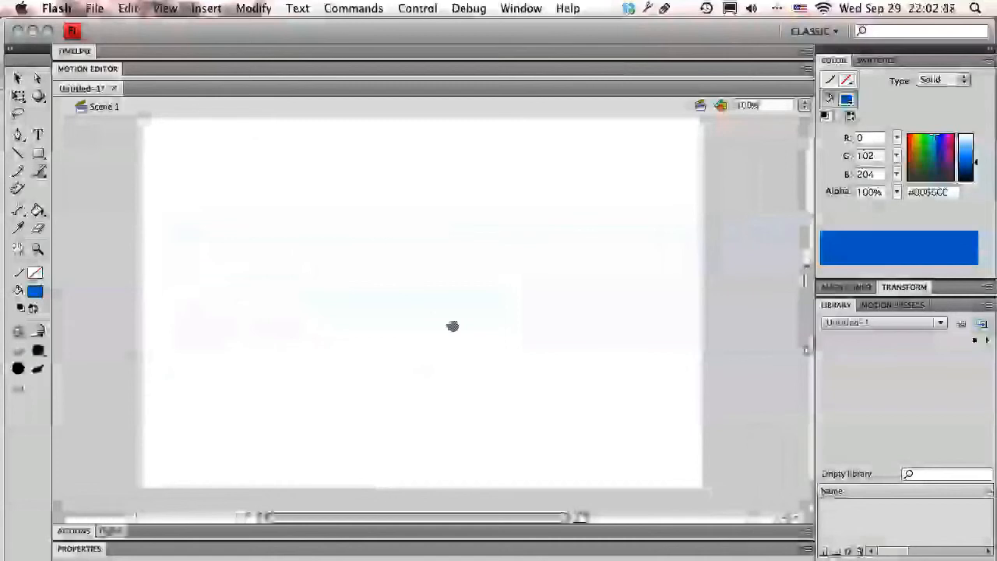
Paint a looping blue squiggle and two strokes crossing it, and move the merged shape toward the stage's right edge
mouse_move(352, 200)
left_mouse_down()
mouse_move(340, 221)
mouse_move(343, 383)
mouse_move(417, 305)
mouse_move(472, 193)
mouse_move(469, 273)
mouse_move(471, 232)
mouse_move(491, 332)
mouse_move(618, 308)
mouse_move(615, 233)
left_mouse_up()
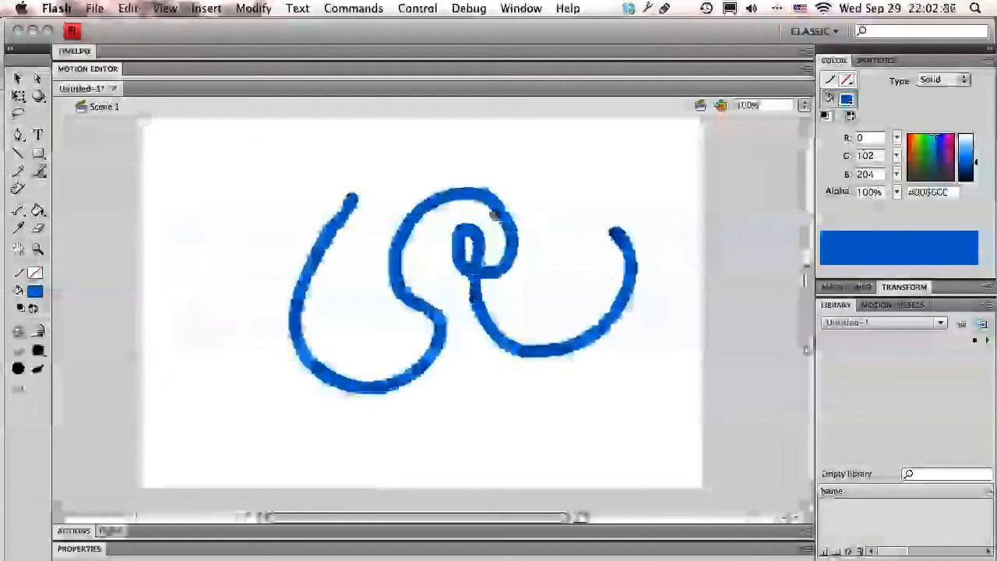
mouse_move(349, 195)
left_mouse_down()
mouse_move(332, 274)
mouse_move(343, 305)
mouse_move(384, 318)
mouse_move(408, 305)
left_mouse_up()
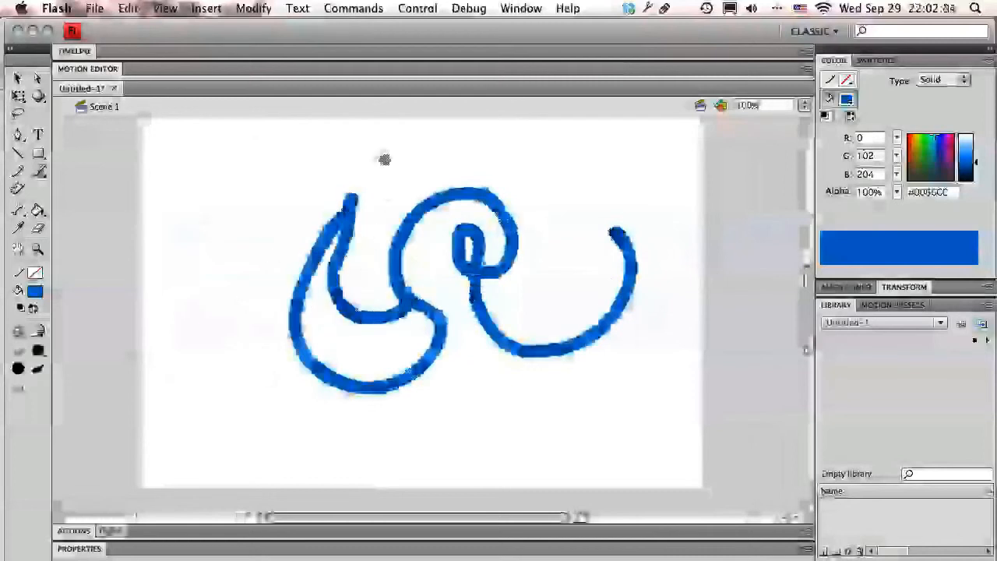
mouse_move(383, 159)
left_mouse_down()
mouse_move(430, 288)
mouse_move(515, 365)
mouse_move(464, 402)
mouse_move(555, 288)
mouse_move(555, 256)
left_mouse_up()
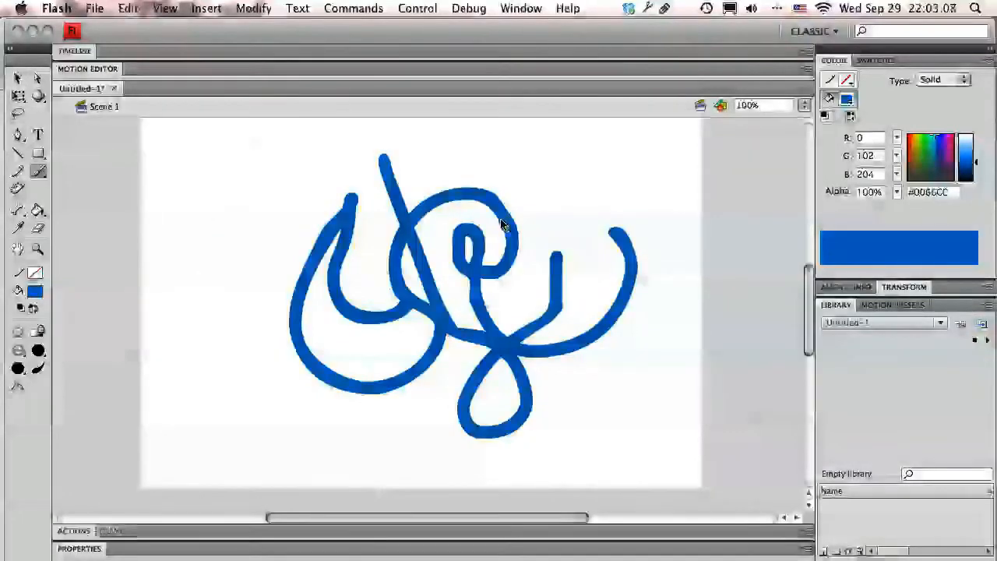
mouse_move(438, 319)
left_mouse_down()
mouse_move(286, 300)
mouse_move(349, 310)
mouse_move(574, 288)
mouse_move(535, 316)
left_mouse_up()
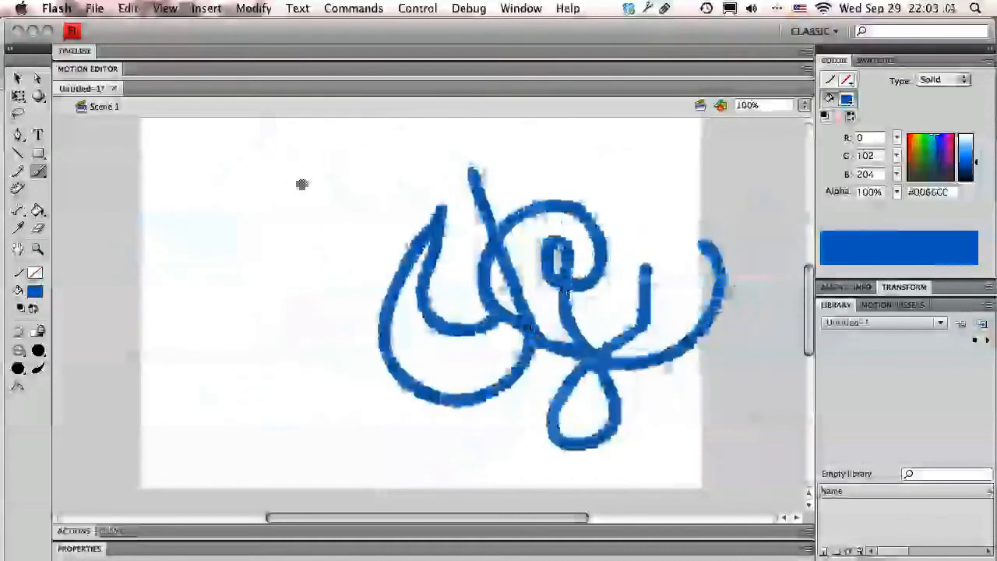
Paint two touching loop scribbles in the stage's upper left and move them together slightly down and left
mouse_move(303, 184)
left_mouse_down()
mouse_move(294, 280)
mouse_move(278, 182)
mouse_move(272, 247)
mouse_move(320, 198)
left_mouse_up()
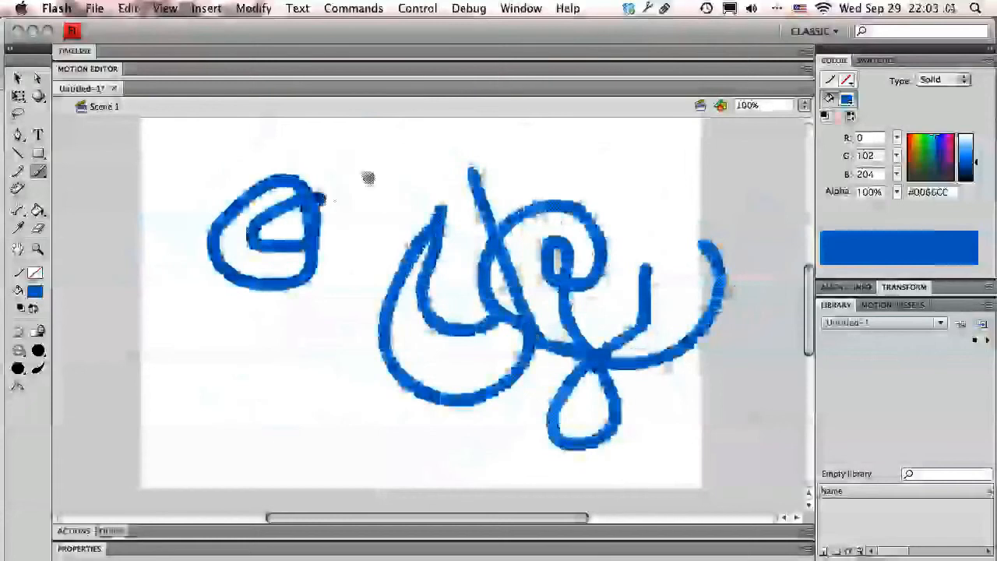
mouse_move(368, 178)
left_mouse_down()
mouse_move(367, 203)
mouse_move(426, 151)
mouse_move(357, 167)
mouse_move(354, 206)
mouse_move(331, 230)
mouse_move(314, 224)
mouse_move(375, 171)
left_mouse_up()
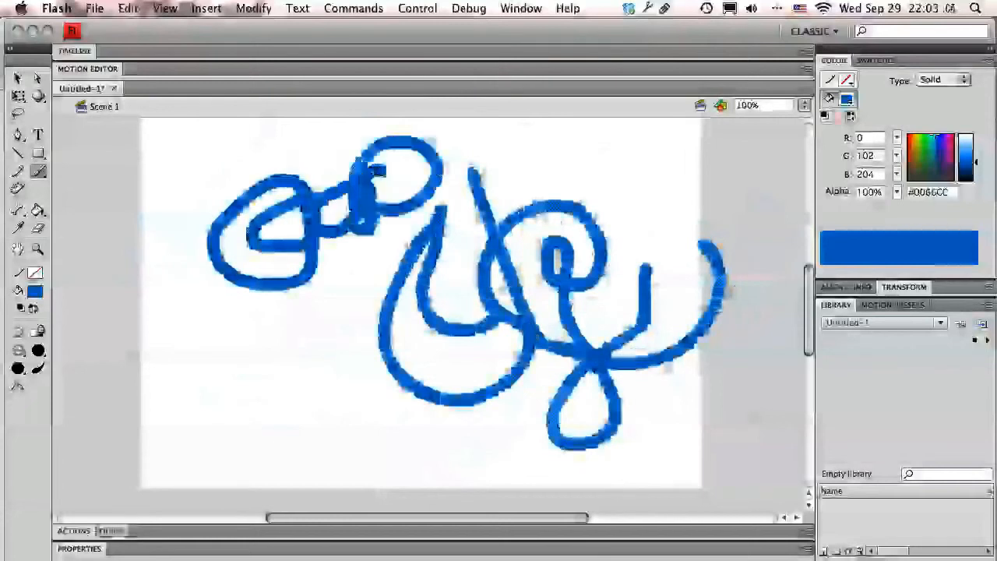
mouse_move(328, 241)
left_mouse_down()
mouse_move(329, 257)
mouse_move(314, 267)
left_mouse_up()
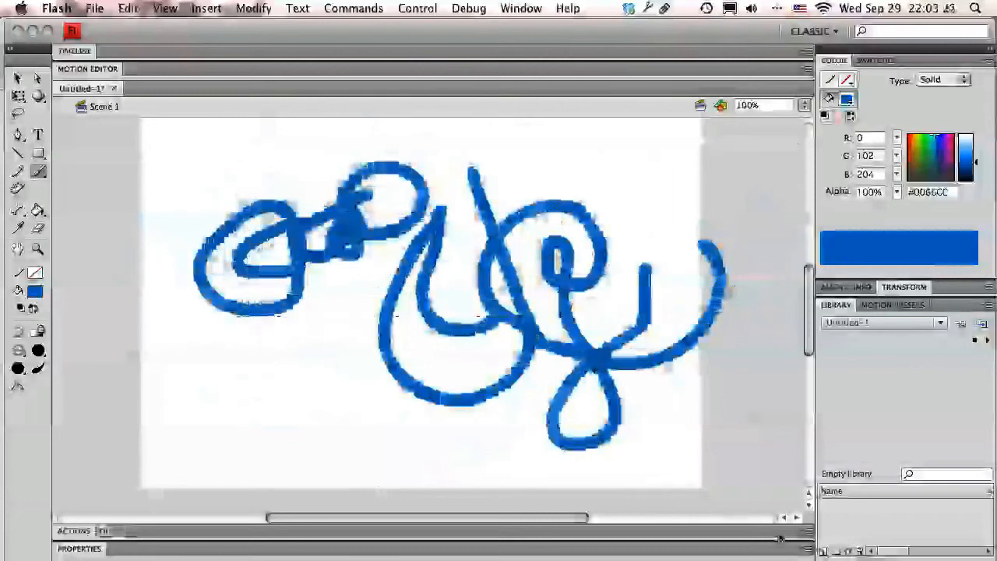
Clear the stage and paint a densely filled blue scribble in its upper left area
key("super+a")
key("BackSpace")
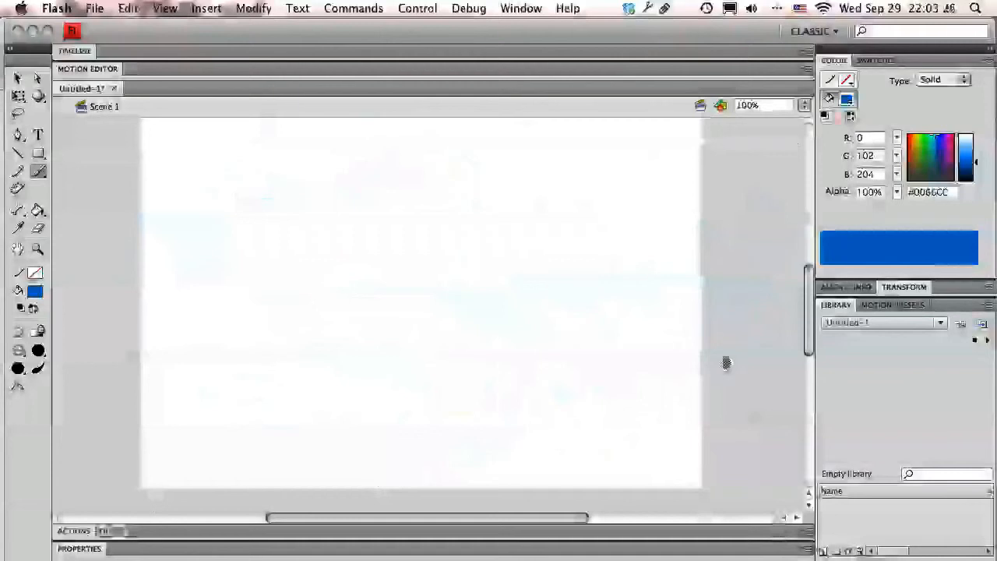
mouse_move(335, 180)
left_mouse_down()
mouse_move(277, 192)
mouse_move(306, 293)
mouse_move(380, 215)
mouse_move(337, 181)
mouse_move(278, 211)
mouse_move(334, 246)
mouse_move(367, 164)
mouse_move(244, 248)
mouse_move(353, 260)
mouse_move(310, 185)
mouse_move(284, 226)
mouse_move(324, 226)
mouse_move(293, 281)
mouse_move(344, 268)
mouse_move(304, 206)
left_mouse_up()
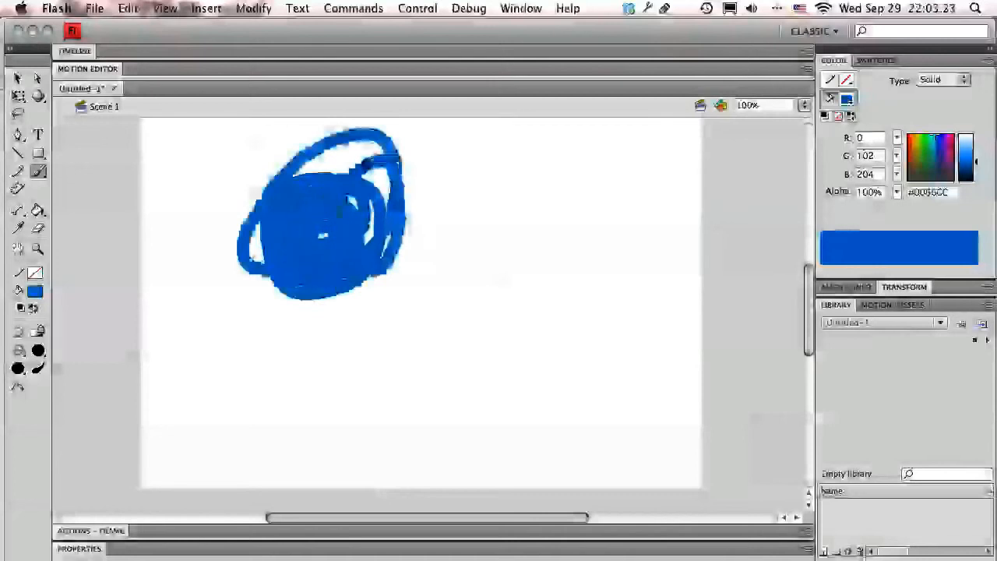
left_click_drag(305, 252, 305, 249)
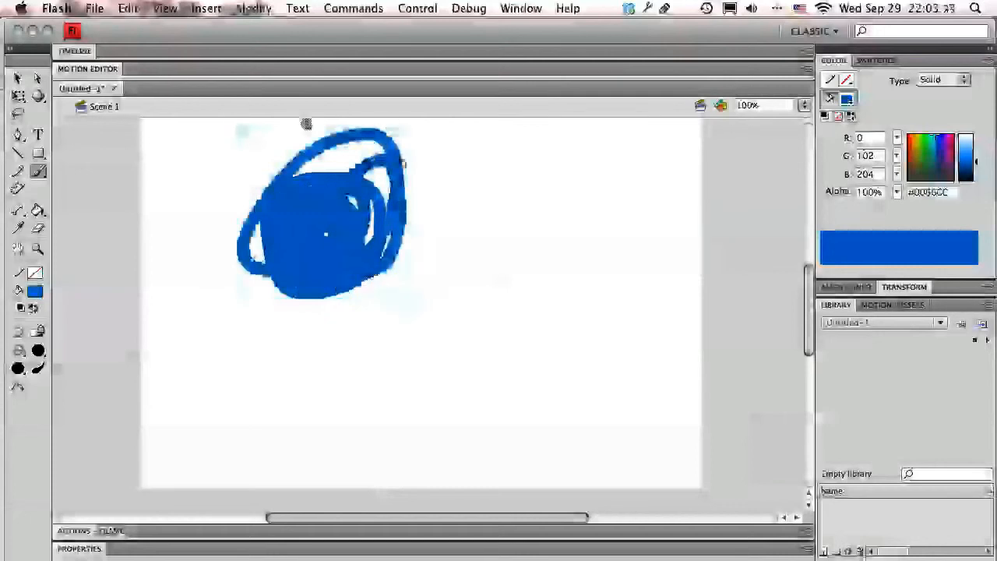
Paint a second shape of overlapping open loops near the stage centre and move the filled scribble to the left edge
mouse_move(361, 246)
left_mouse_down()
mouse_move(383, 326)
mouse_move(627, 309)
mouse_move(463, 354)
mouse_move(355, 312)
left_mouse_up()
mouse_move(472, 363)
left_mouse_down()
mouse_move(380, 365)
mouse_move(466, 425)
mouse_move(459, 215)
mouse_move(429, 303)
left_mouse_up()
mouse_move(309, 290)
left_mouse_down()
mouse_move(338, 311)
mouse_move(485, 334)
mouse_move(606, 306)
mouse_move(279, 272)
mouse_move(307, 300)
mouse_move(508, 268)
mouse_move(223, 273)
left_mouse_up()
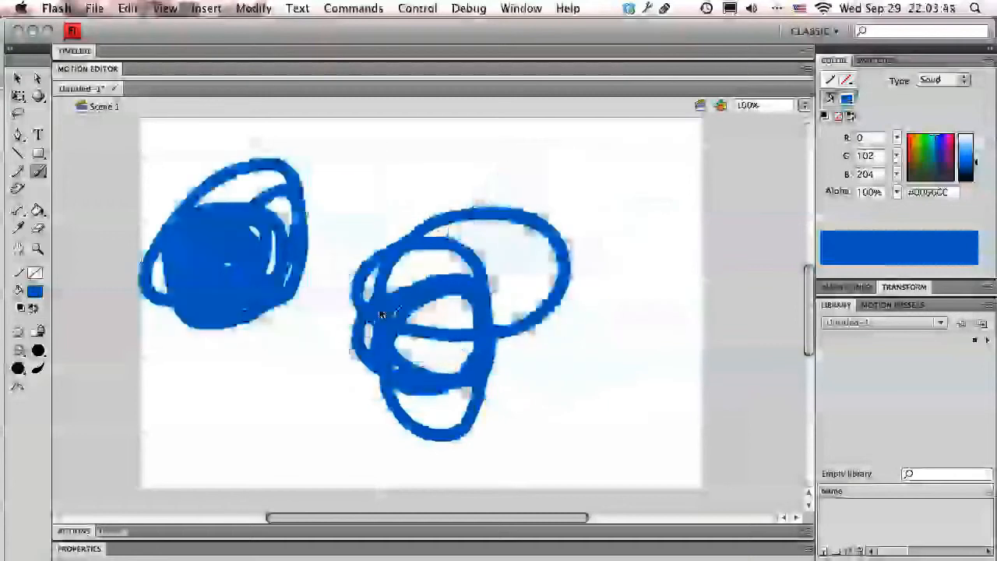
Check the class notes in Chrome and, back in Flash, overlap the looped shape with the filled scribble
key("super+Tab")
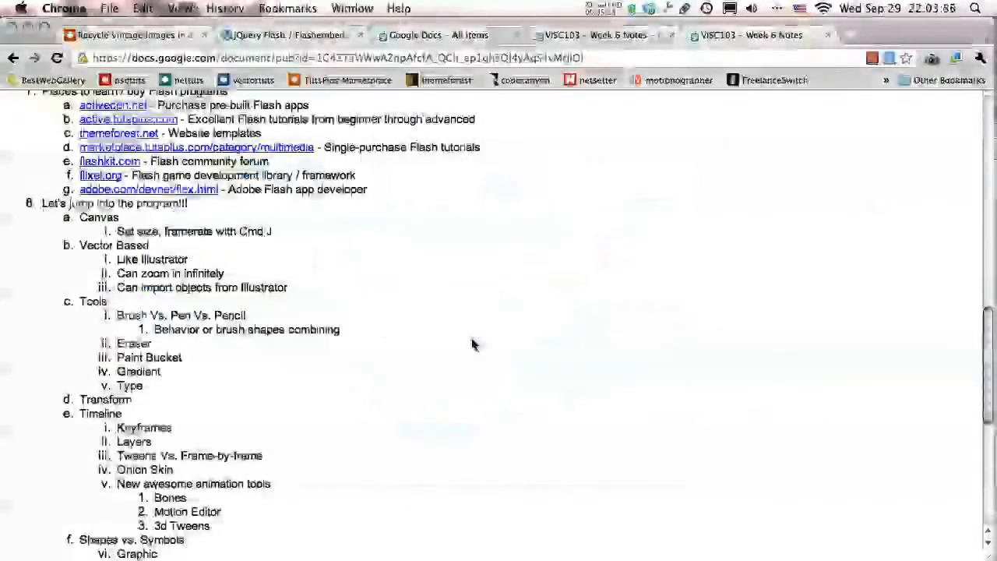
key("super+Tab")
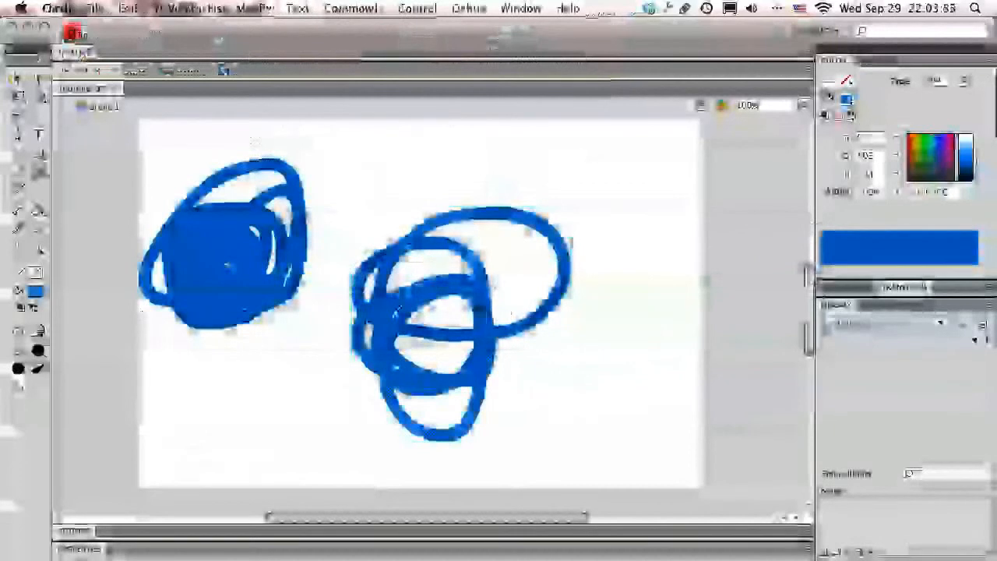
left_click(298, 316)
key("v")
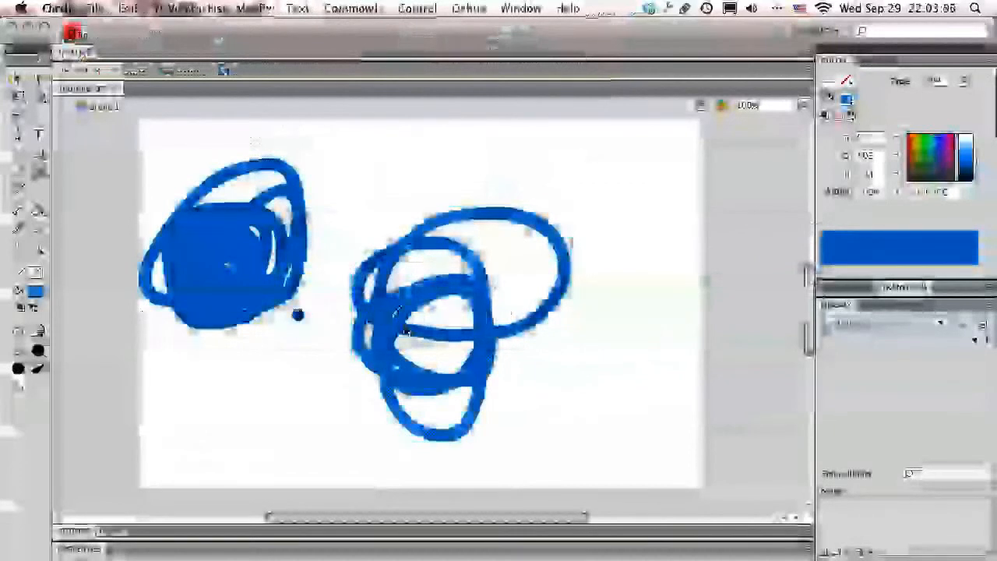
mouse_move(239, 278)
left_mouse_down()
mouse_move(368, 273)
mouse_move(255, 289)
mouse_move(297, 314)
left_mouse_up()
left_click_drag(569, 402, 401, 351)
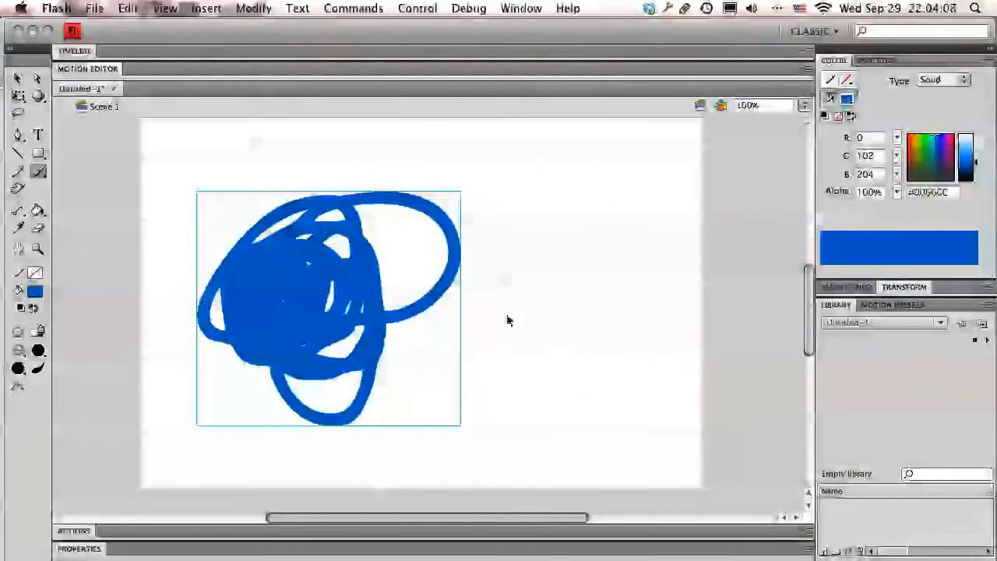
Move the combined group toward the stage centre, and inside it separate the looped shape from the filled scribble
mouse_move(319, 327)
left_mouse_down()
mouse_move(592, 314)
mouse_move(385, 310)
left_mouse_up()
double_click(384, 306)
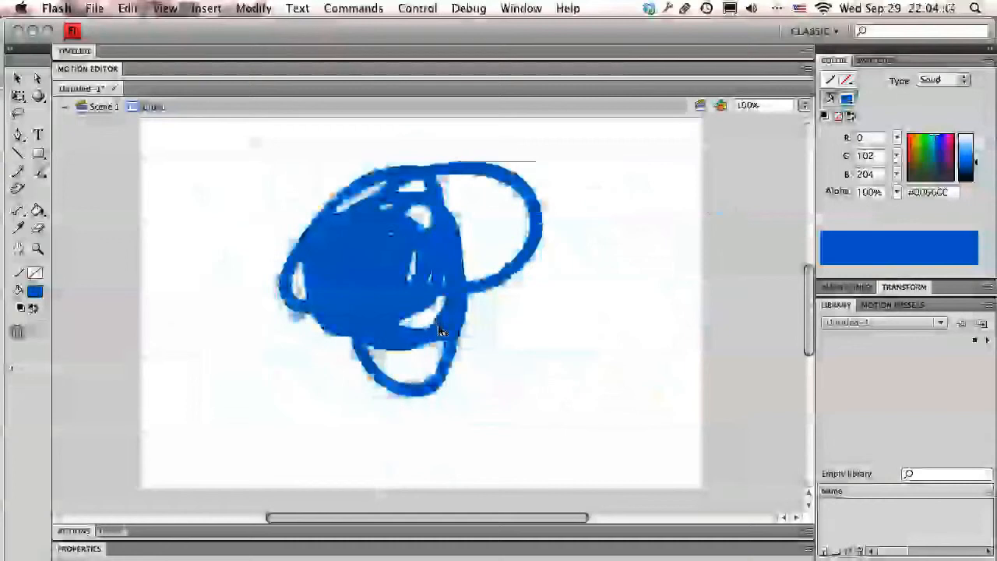
left_click_drag(438, 330, 673, 306)
left_click_drag(395, 293, 334, 340)
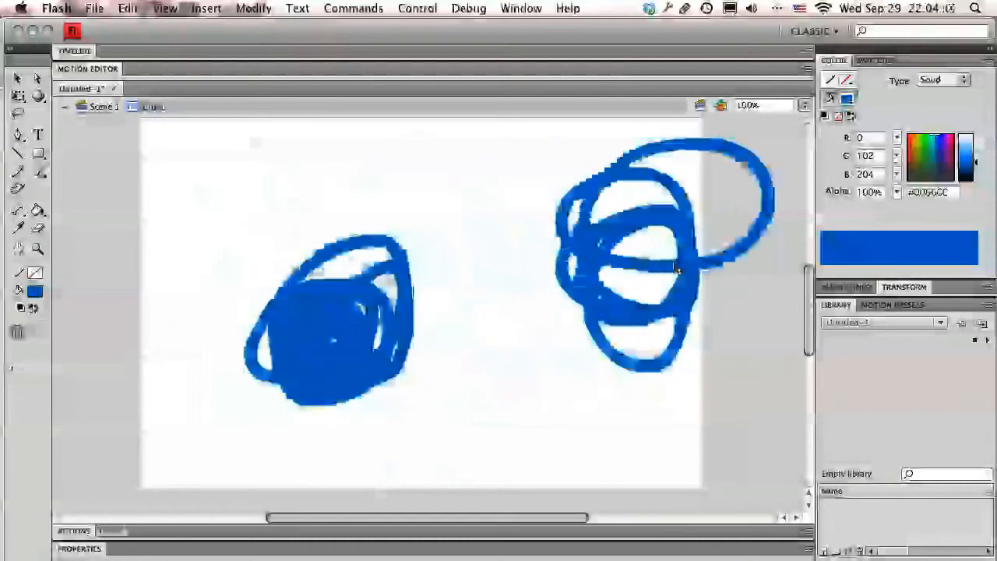
left_click_drag(676, 269, 563, 276)
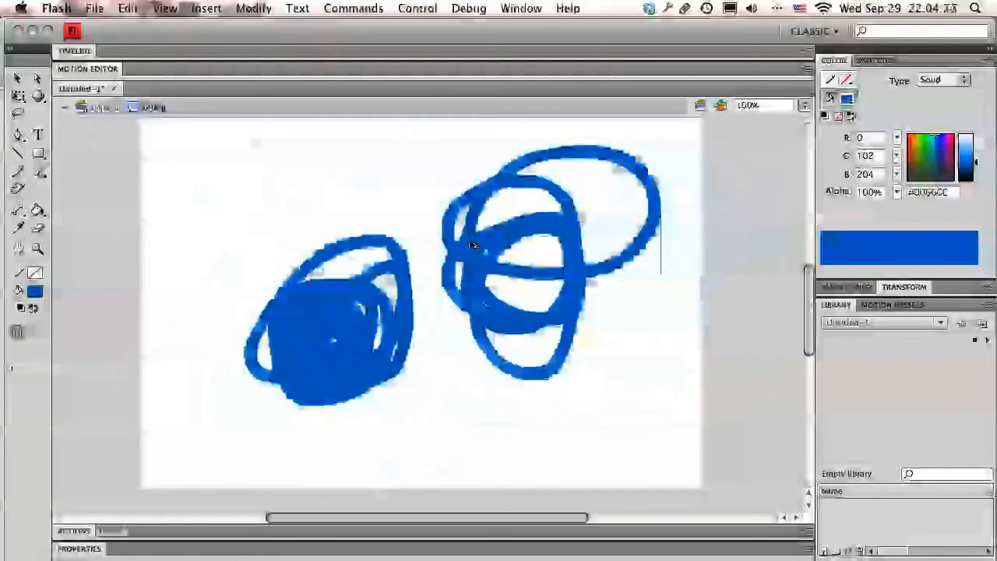
Enter the looped shape's nested group and brush loose loops above the faded scribble and a wavy stroke across it
double_click(522, 244)
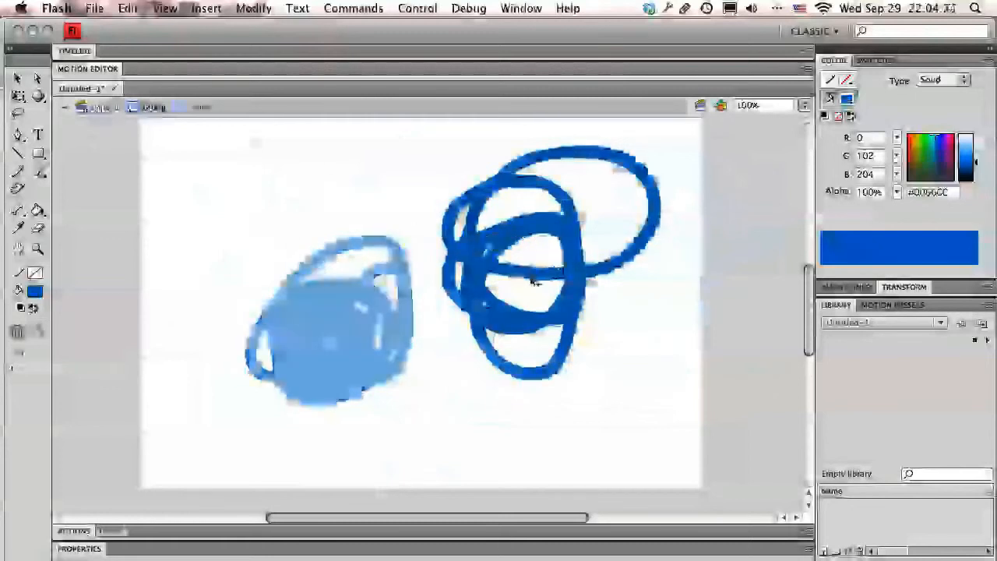
key("b")
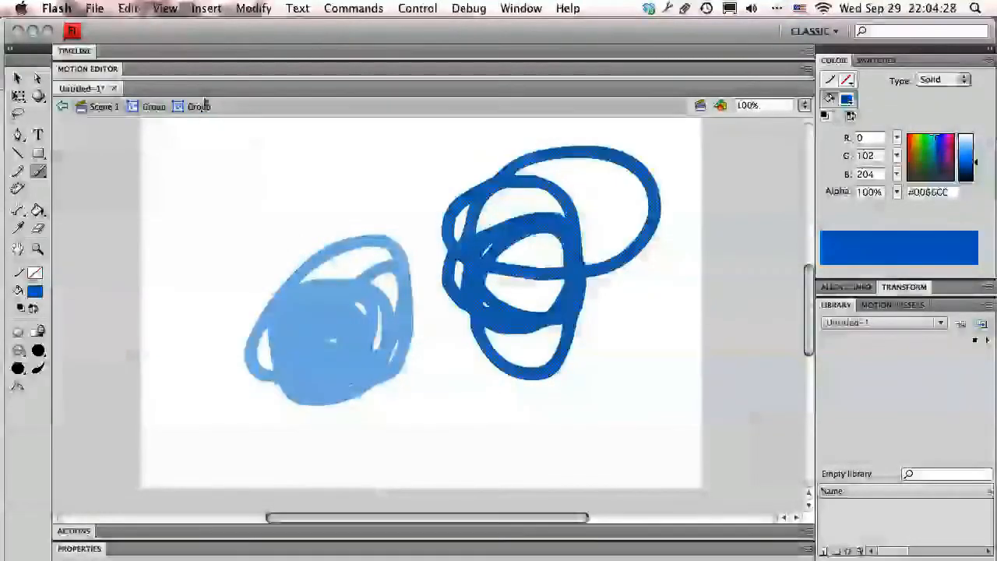
mouse_move(421, 203)
left_mouse_down()
mouse_move(403, 165)
mouse_move(340, 165)
mouse_move(255, 228)
mouse_move(370, 209)
mouse_move(460, 233)
mouse_move(372, 216)
mouse_move(421, 206)
mouse_move(390, 191)
left_mouse_up()
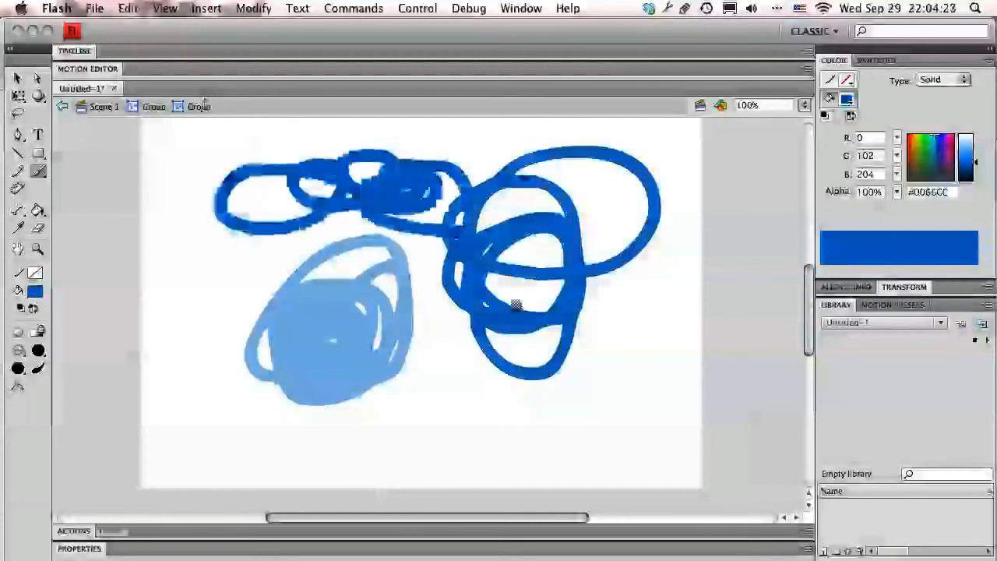
mouse_move(380, 318)
left_mouse_down()
mouse_move(243, 355)
mouse_move(357, 375)
left_mouse_up()
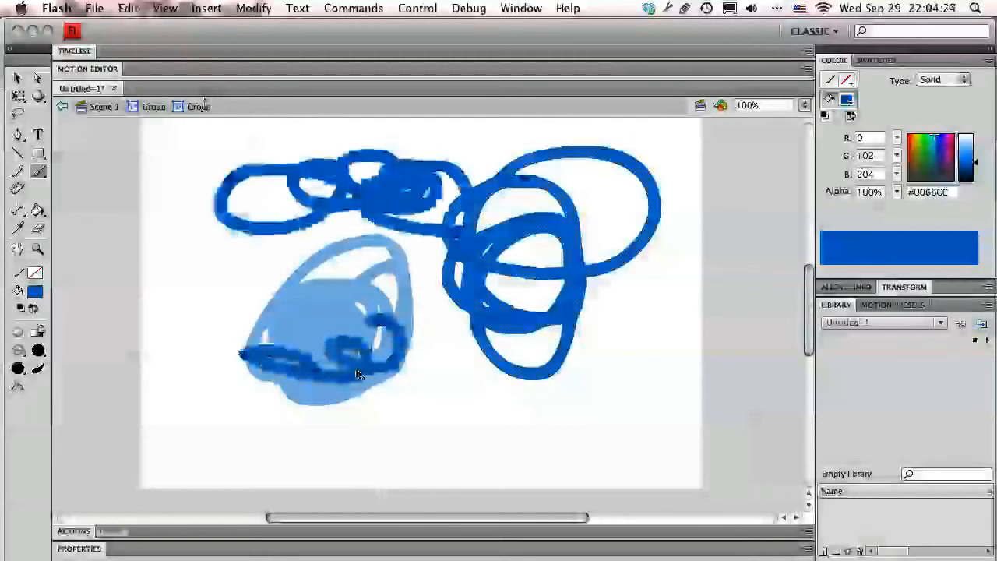
Group the new loops, move the wavy stroke below the faded scribble, and reposition the loops inside their own nested group
key("super+g")
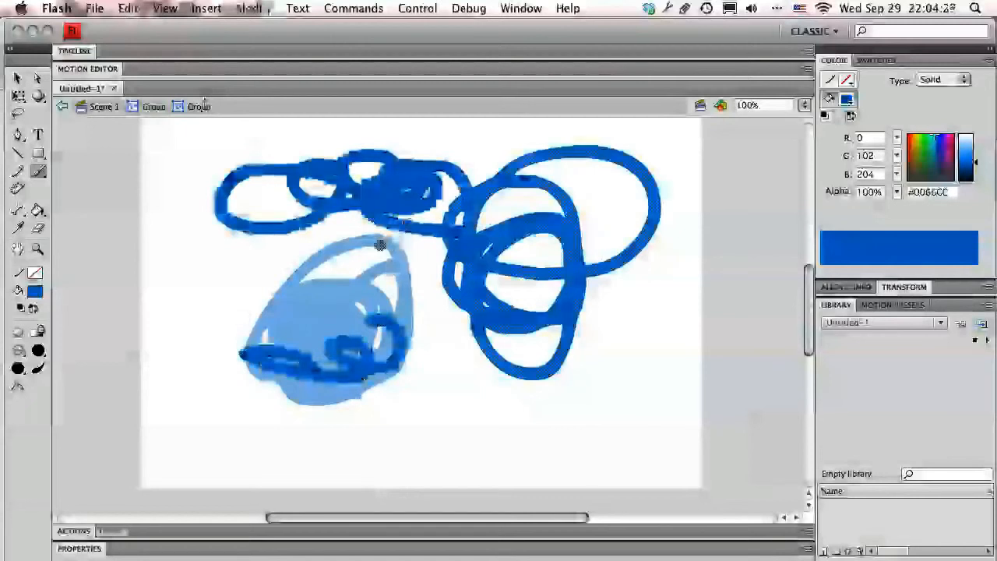
left_click_drag(502, 309, 600, 275)
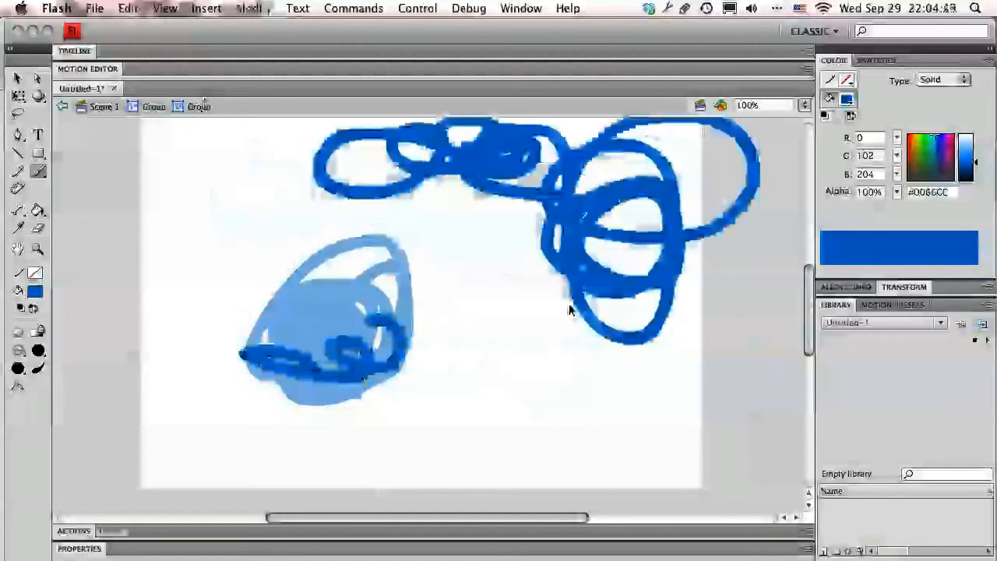
left_click_drag(350, 378, 345, 421)
double_click(616, 208)
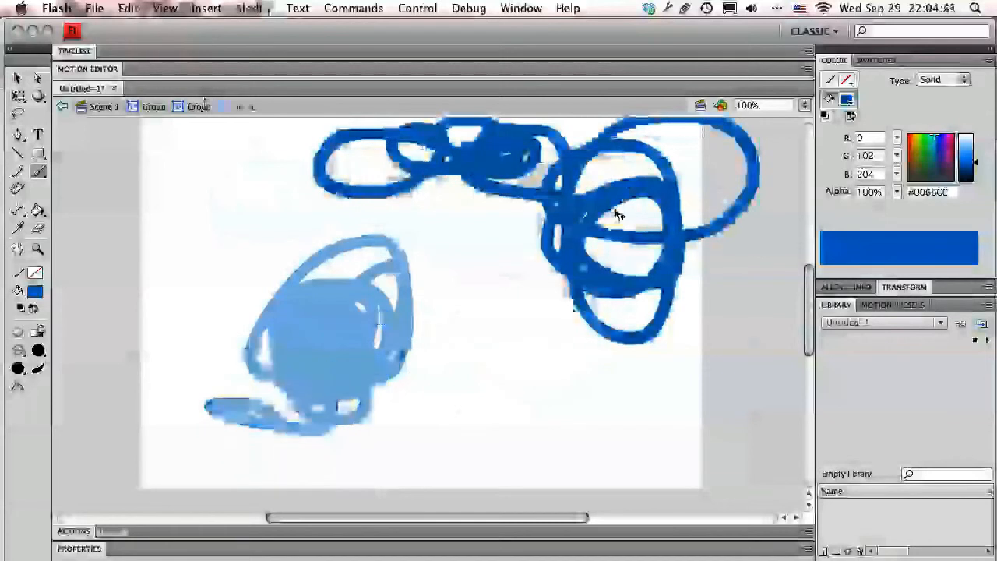
mouse_move(616, 209)
left_mouse_down()
mouse_move(518, 288)
mouse_move(501, 289)
left_mouse_up()
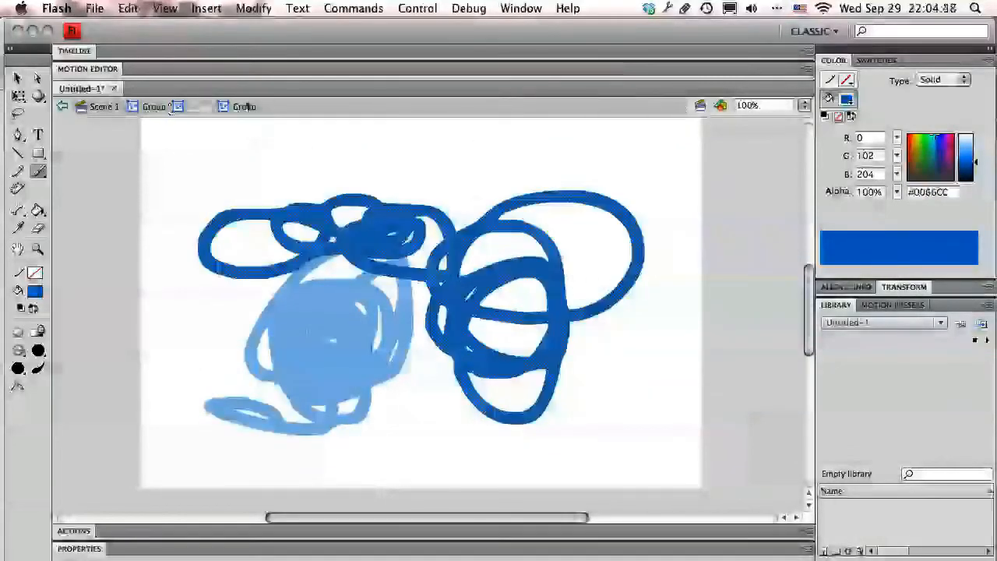
Step back out through the nested groups to Scene 1 and delete everything on the stage
left_click(199, 106)
left_click(153, 106)
left_click(109, 106)
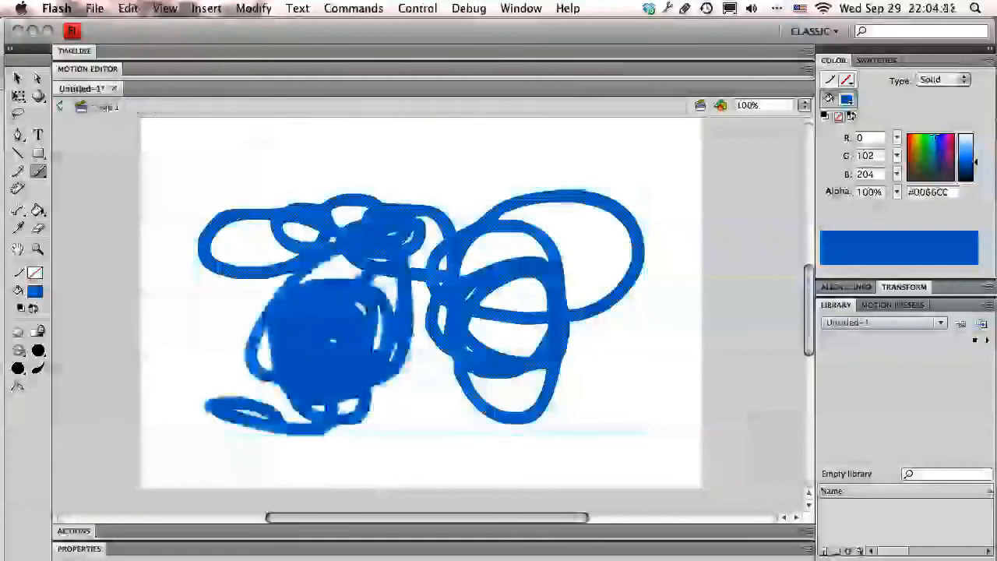
key("super+a")
key("Delete")
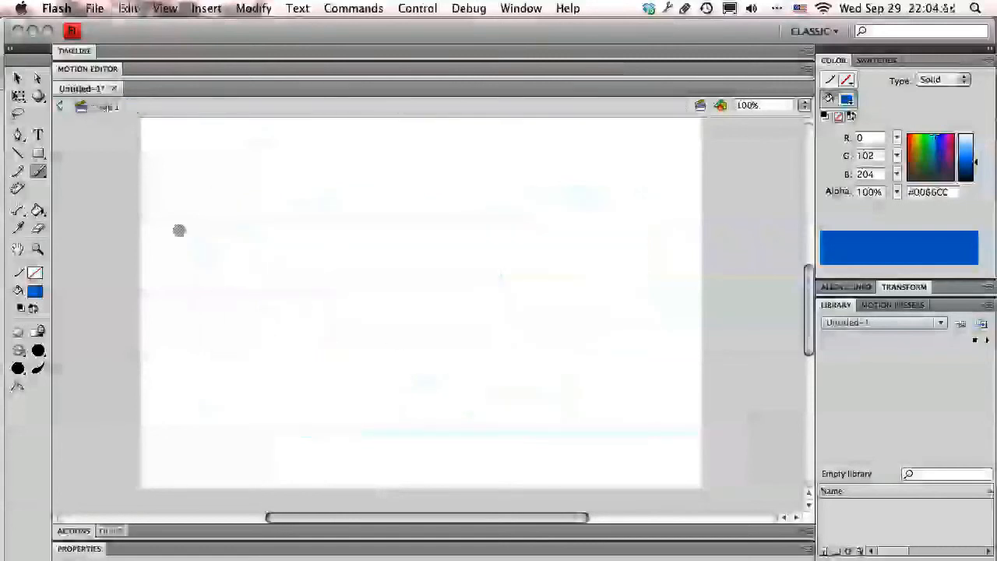
Draw a large closed curvy outline with the Pencil tool near the stage centre, shift it slightly, and fill it with blue #0066CC
left_click(18, 173)
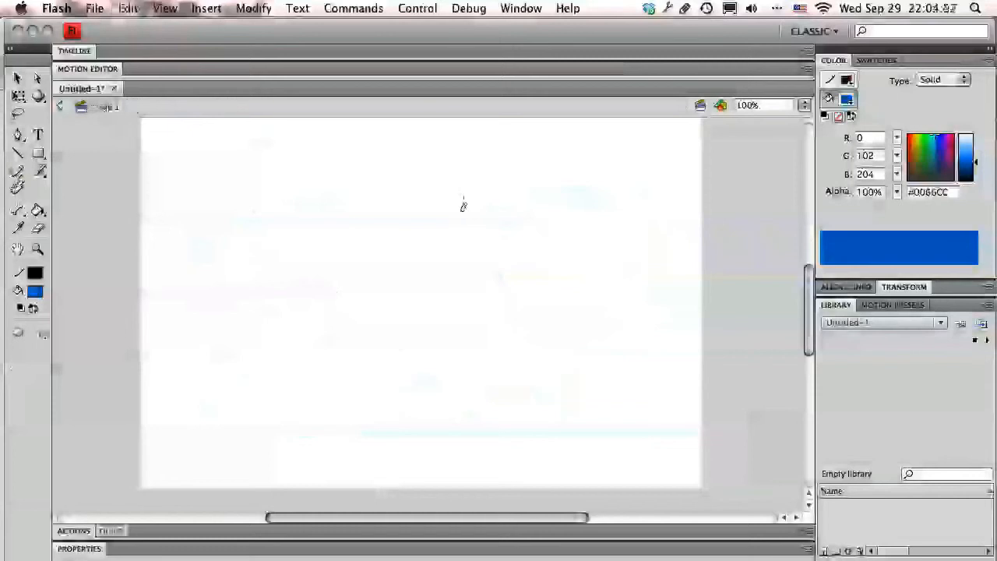
mouse_move(463, 205)
left_mouse_down()
mouse_move(326, 408)
mouse_move(492, 415)
mouse_move(475, 376)
mouse_move(606, 261)
mouse_move(509, 207)
mouse_move(472, 161)
mouse_move(463, 198)
left_mouse_up()
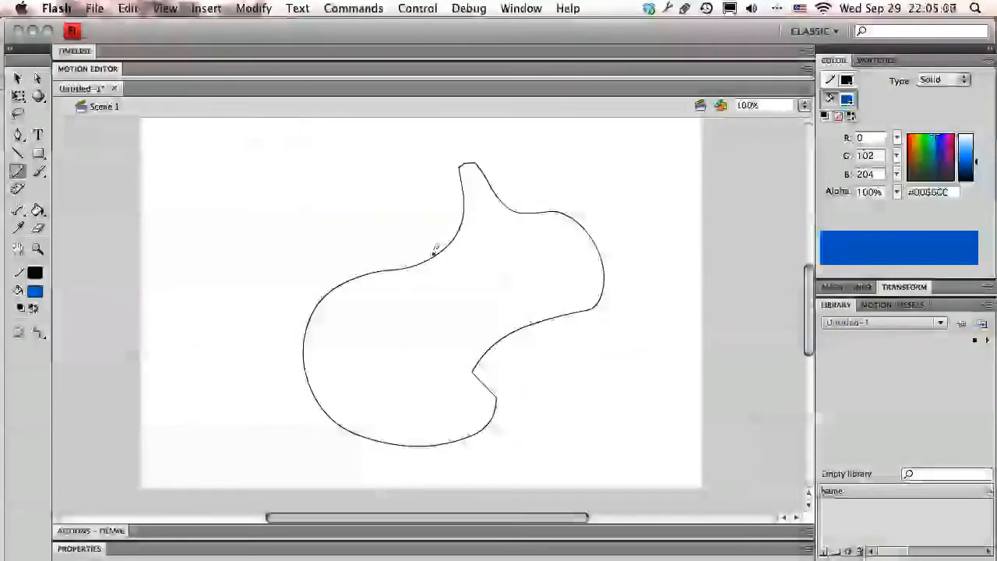
double_click(433, 263)
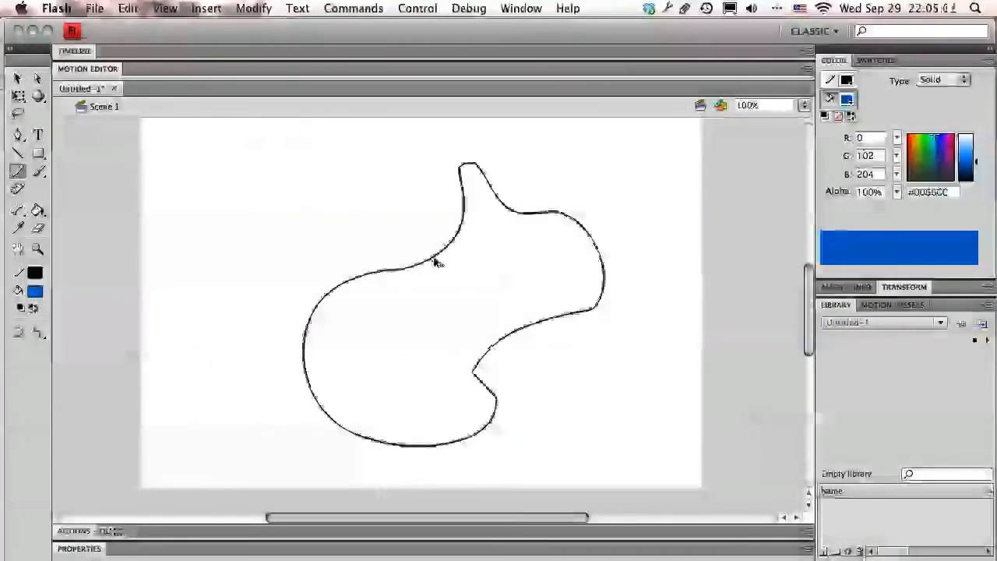
left_click_drag(433, 263, 319, 230)
left_click_drag(413, 300, 540, 330)
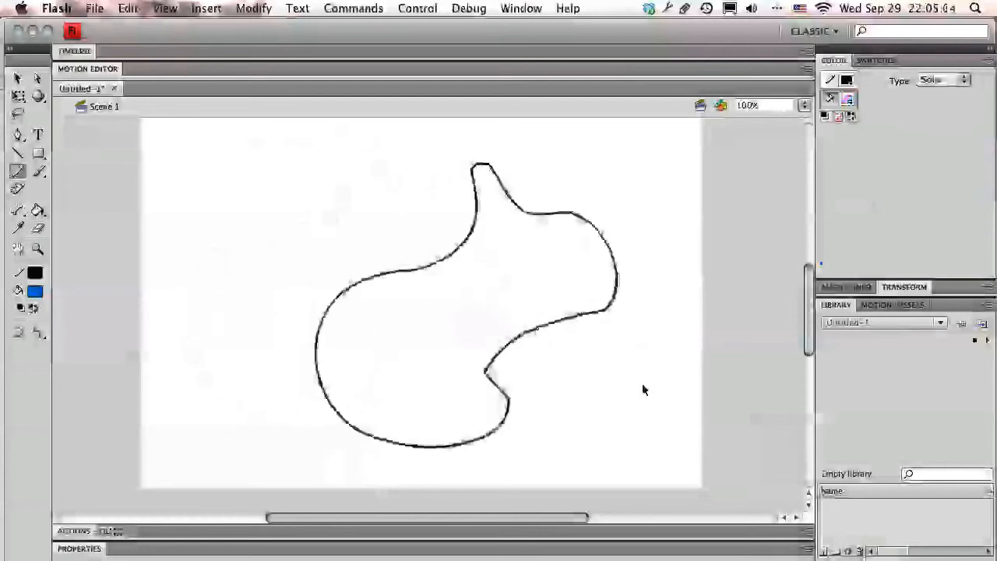
left_click(644, 386, "super")
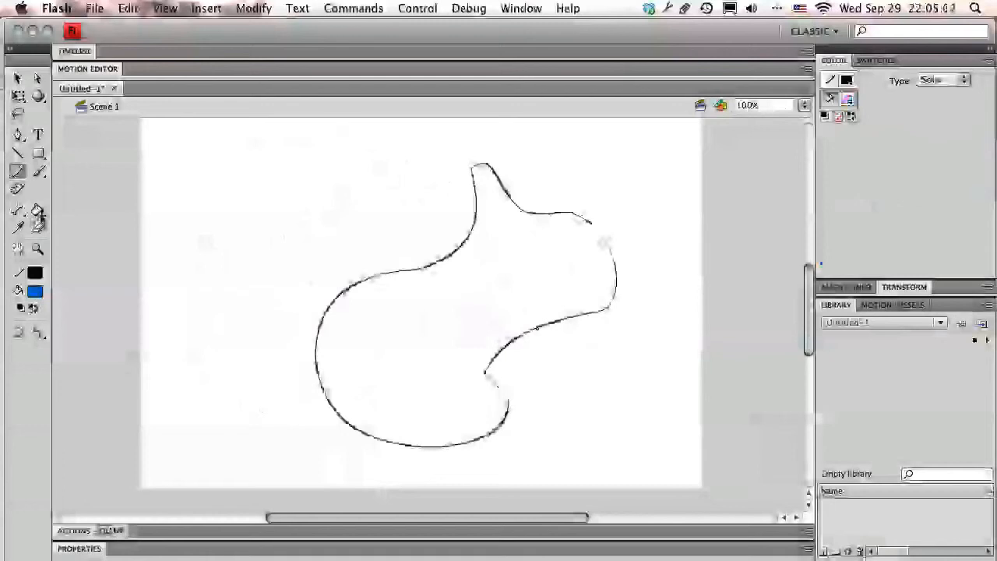
left_click(39, 212)
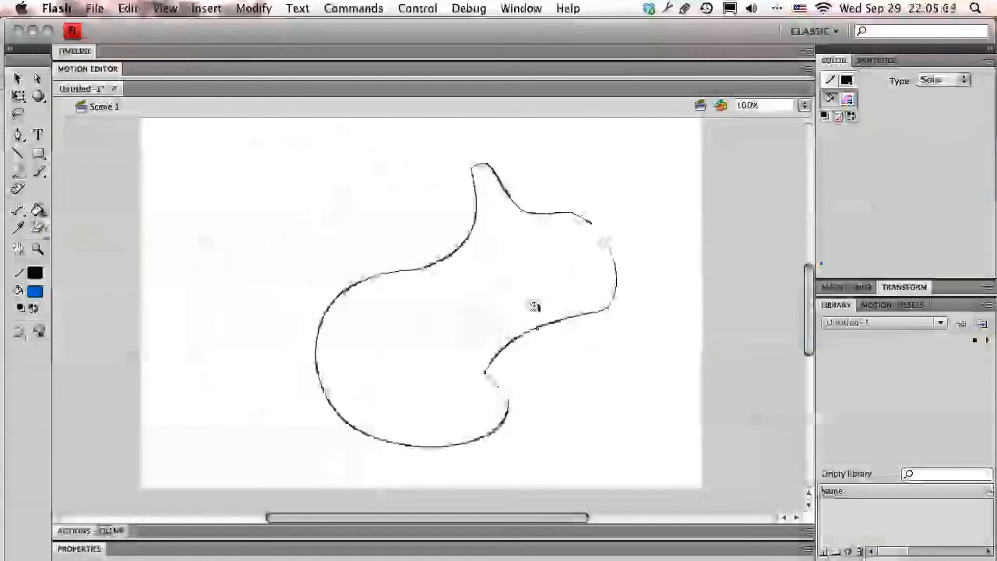
left_click(510, 289)
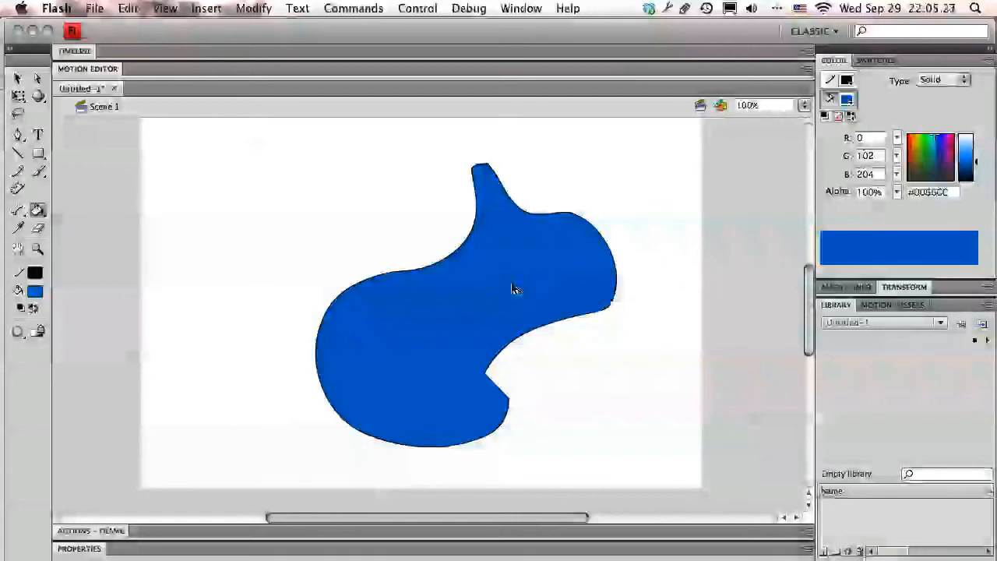
Try moving the blue fill away from its outline and dragging the outline's lower-right edge, undoing each change
left_click_drag(538, 282, 284, 227)
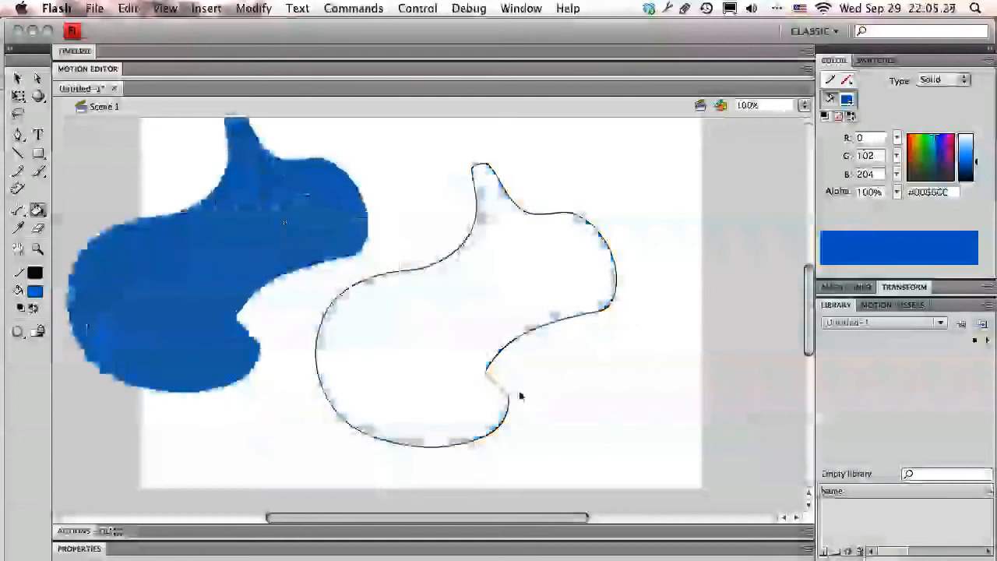
key("super+z")
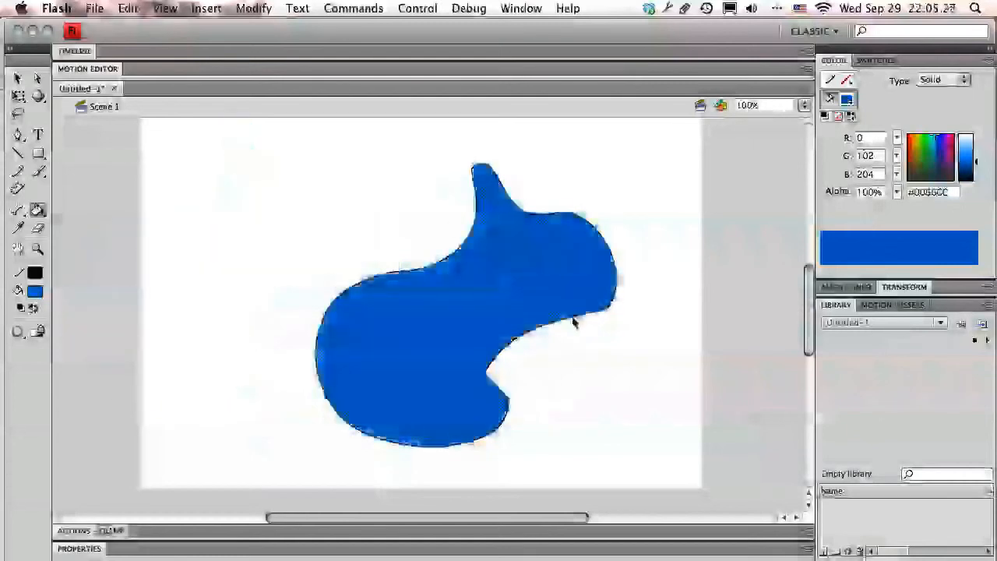
left_click_drag(575, 322, 249, 311)
key("super+z")
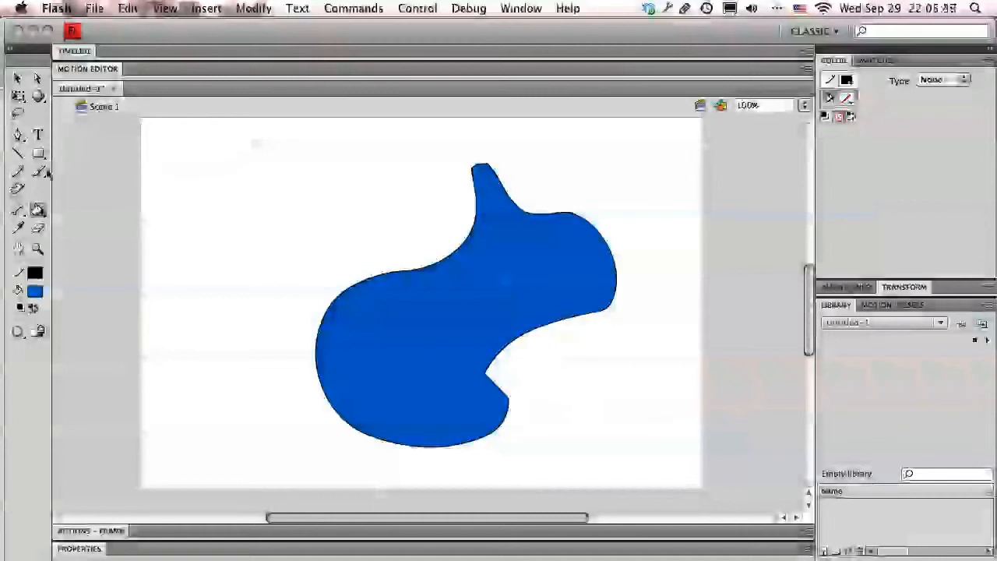
Draw a smaller closed Pencil outline in the stage's upper-left area and fill it with blue
mouse_move(196, 169)
left_mouse_down()
mouse_move(250, 232)
mouse_move(290, 169)
mouse_move(277, 156)
mouse_move(340, 165)
left_mouse_up()
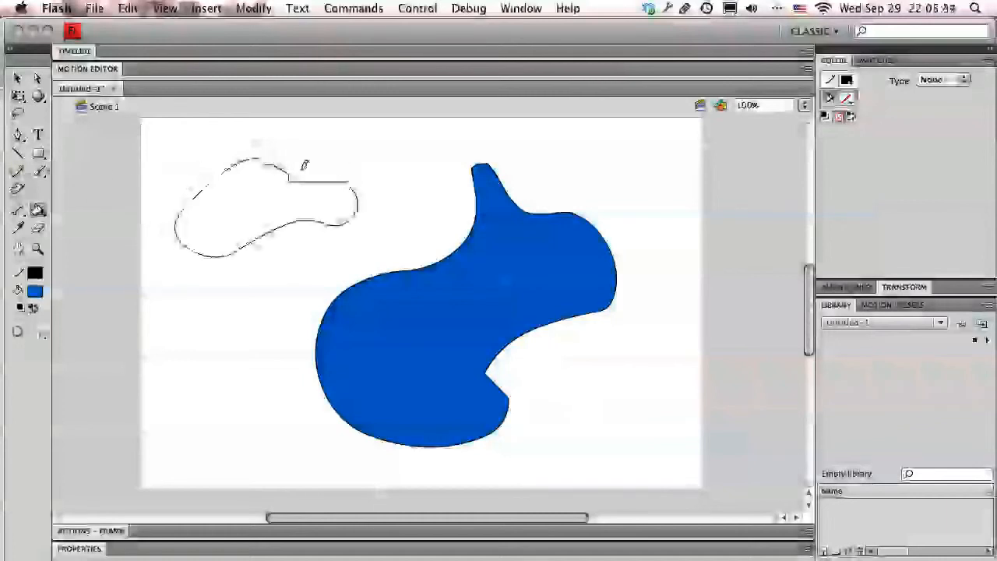
left_click_drag(253, 153, 293, 160)
left_click(244, 206)
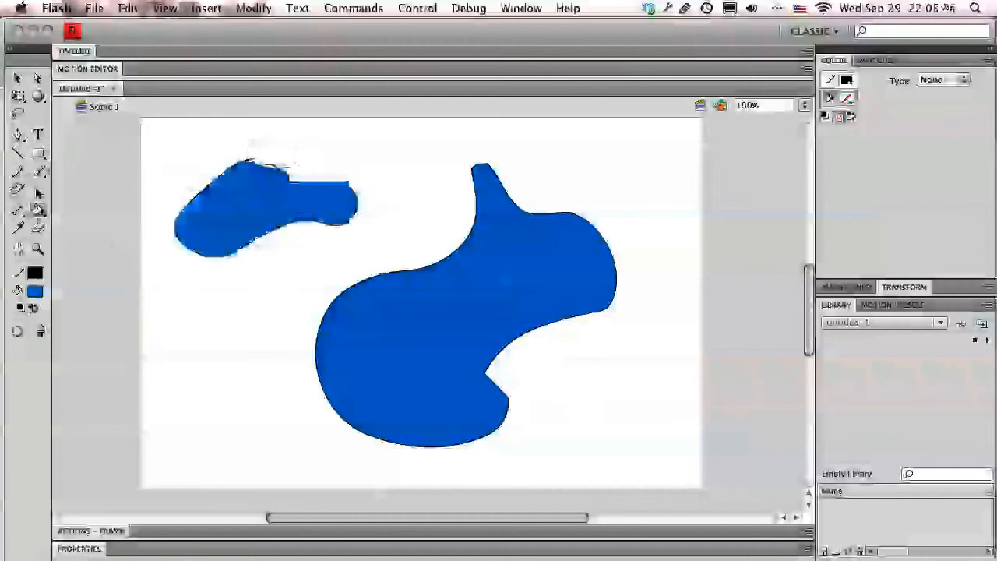
Brush a blue scribble in the stage's lower-left corner, set the stroke colour to green #00FF99, and brush a single dot beside it
left_click(38, 172)
mouse_move(216, 375)
left_mouse_down()
mouse_move(207, 515)
mouse_move(230, 399)
mouse_move(244, 387)
mouse_move(232, 428)
left_mouse_up()
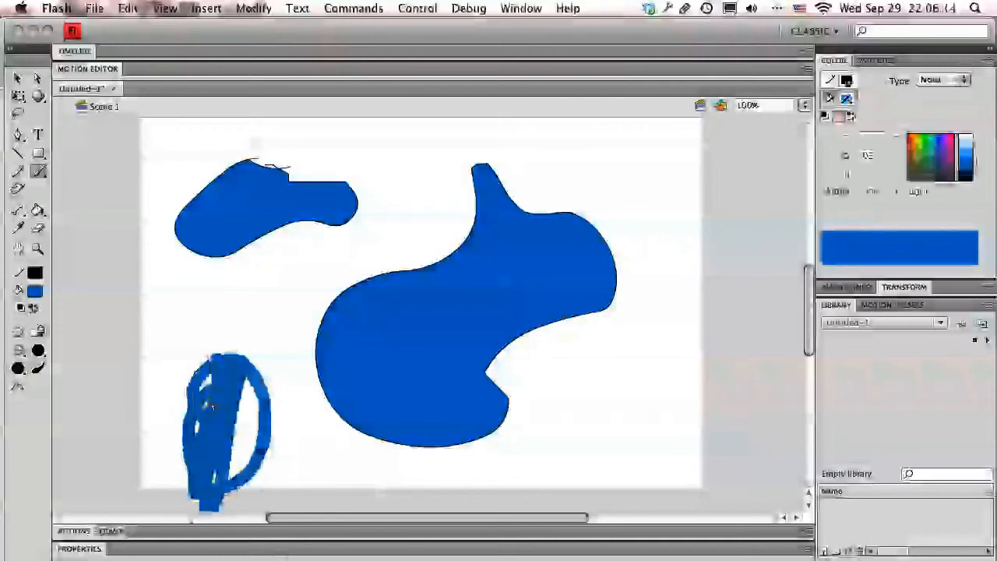
left_click(847, 80)
left_click(848, 152)
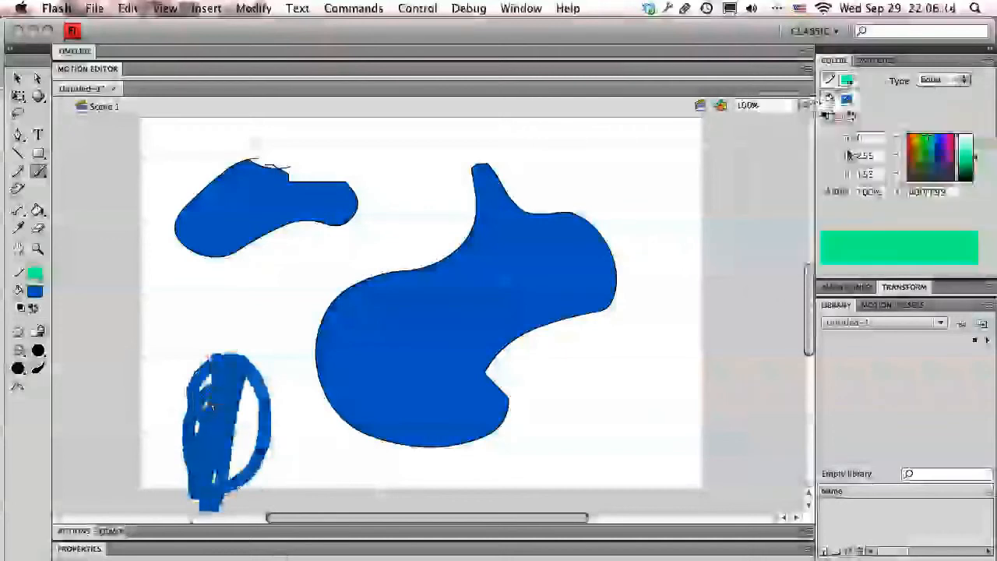
left_click(292, 454)
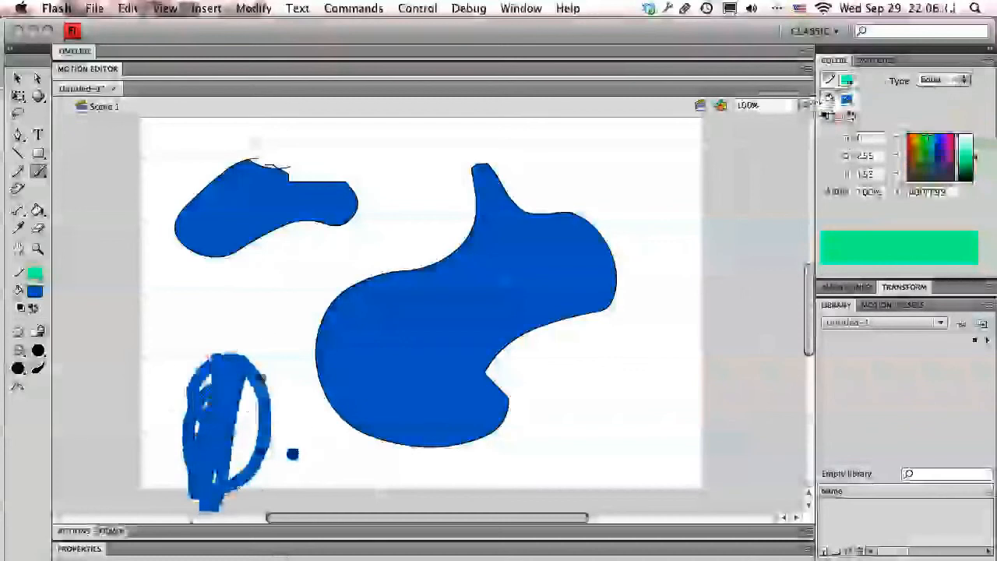
Delete the brushed scribble with its dot and the smaller blue shape, leaving only the large shape
key("v")
scroll(271, 368, "left", 2)
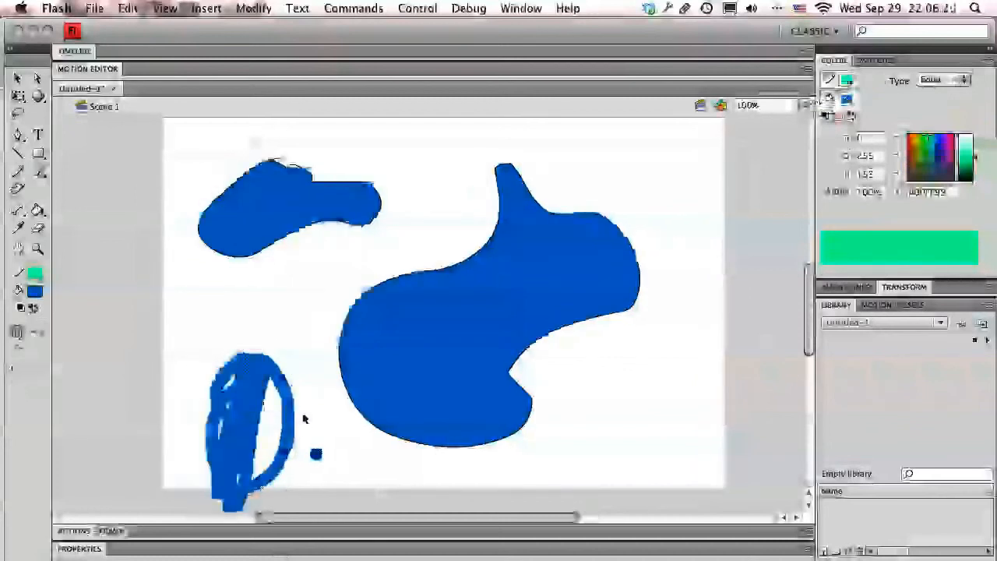
mouse_move(200, 350)
left_mouse_down()
mouse_move(255, 507)
mouse_move(337, 507)
left_mouse_up()
key("Delete")
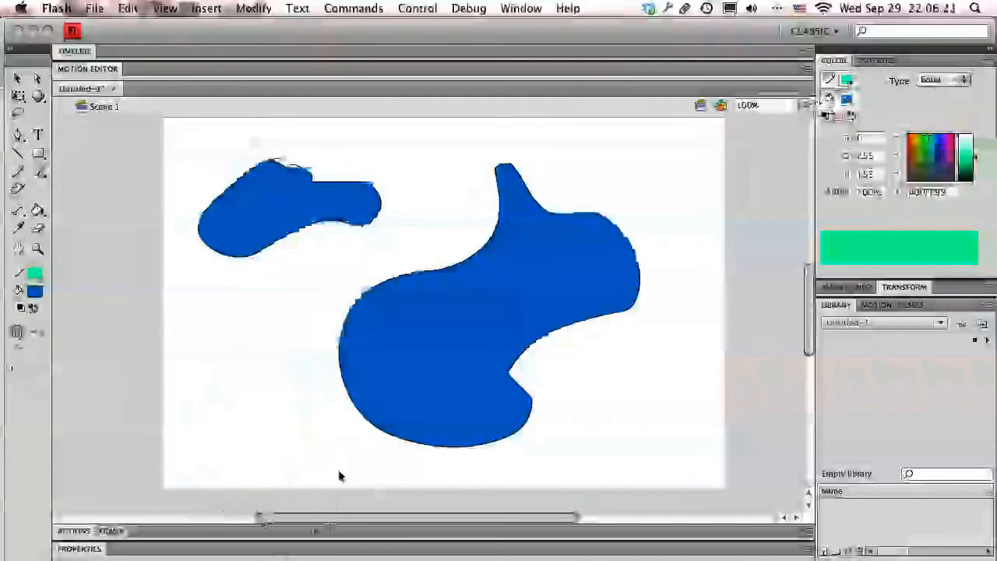
mouse_move(415, 147)
left_mouse_down()
mouse_move(225, 219)
mouse_move(167, 265)
left_mouse_up()
key("Delete")
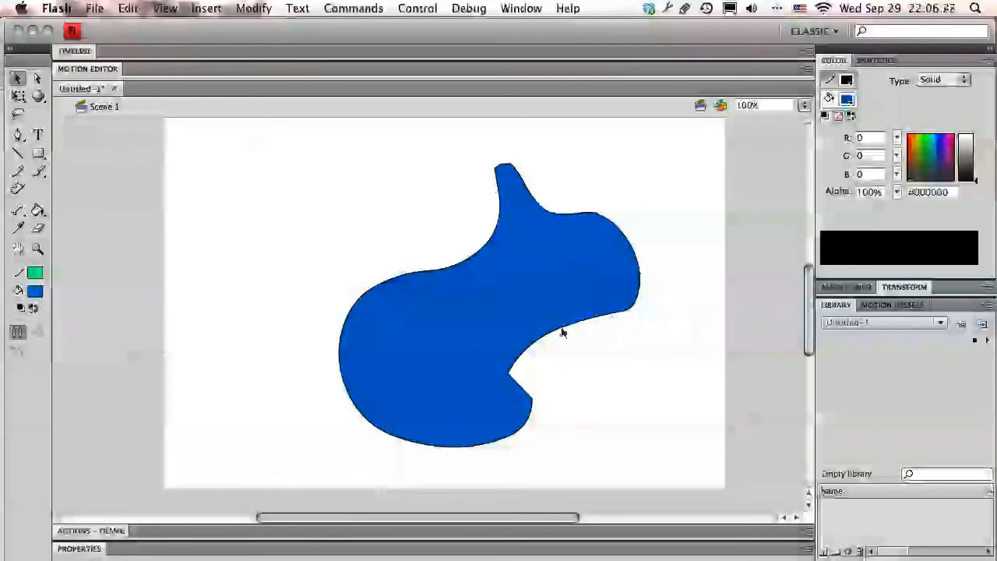
Reshape the large blue shape with the Selection tool by pulling its right and top edges outward and its inner corner to the lower right
left_click_drag(563, 333, 675, 409)
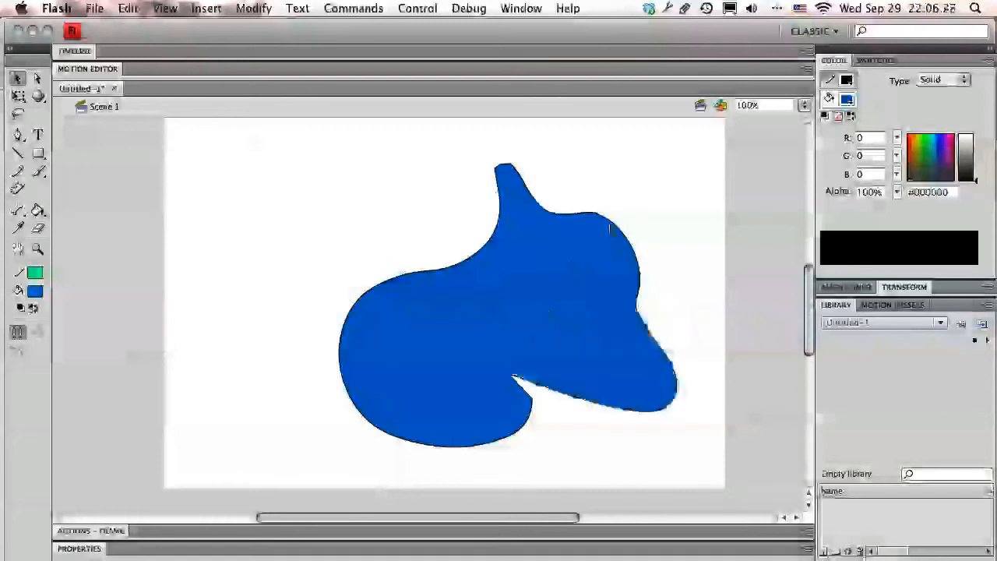
left_click_drag(610, 228, 700, 162)
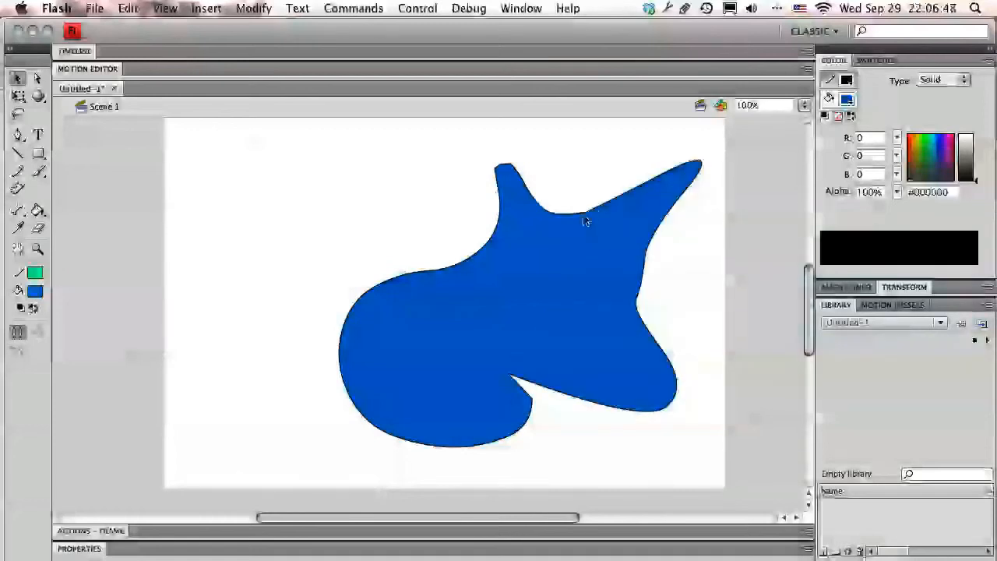
left_click_drag(582, 218, 563, 157)
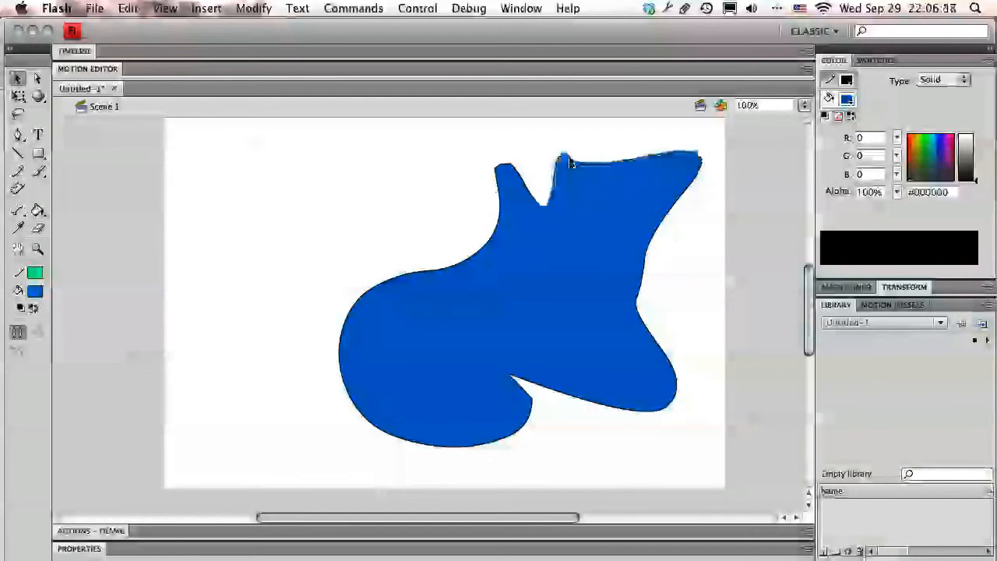
left_click_drag(548, 215, 538, 129)
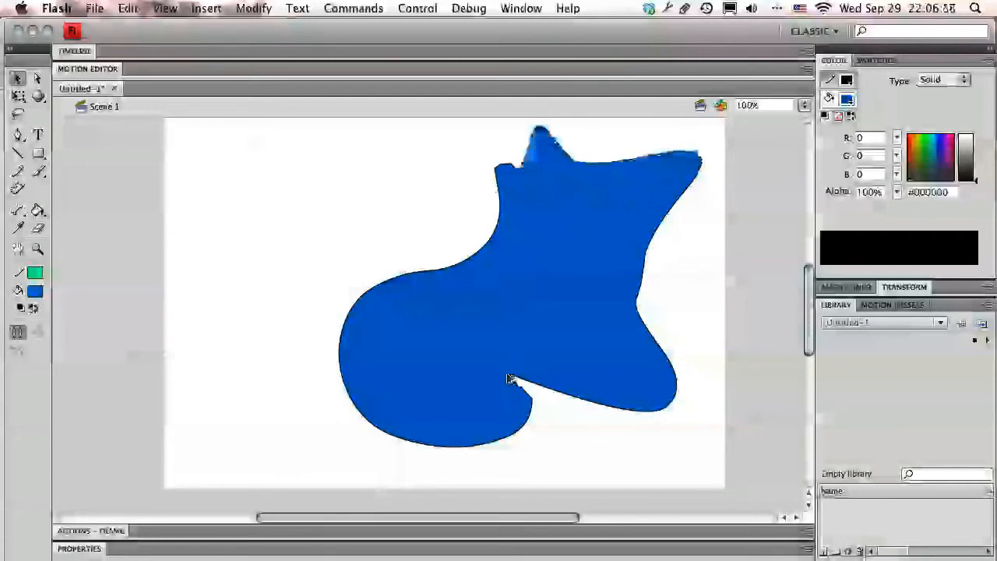
left_click_drag(510, 378, 696, 466)
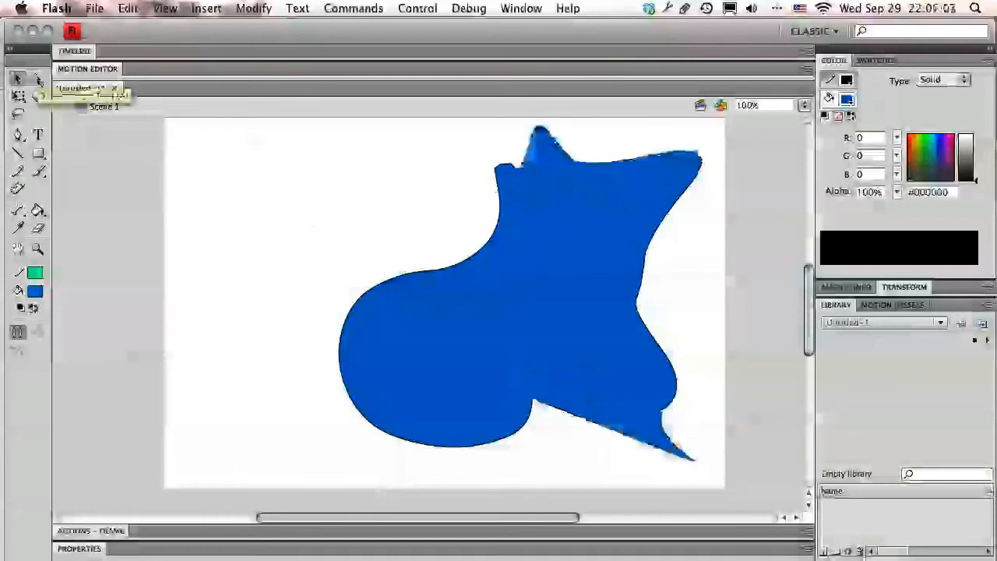
Bend the shape's upper-left curve into a rounded lobe with the Subselection tool, and move the whole shape up and to the left
left_click(38, 81)
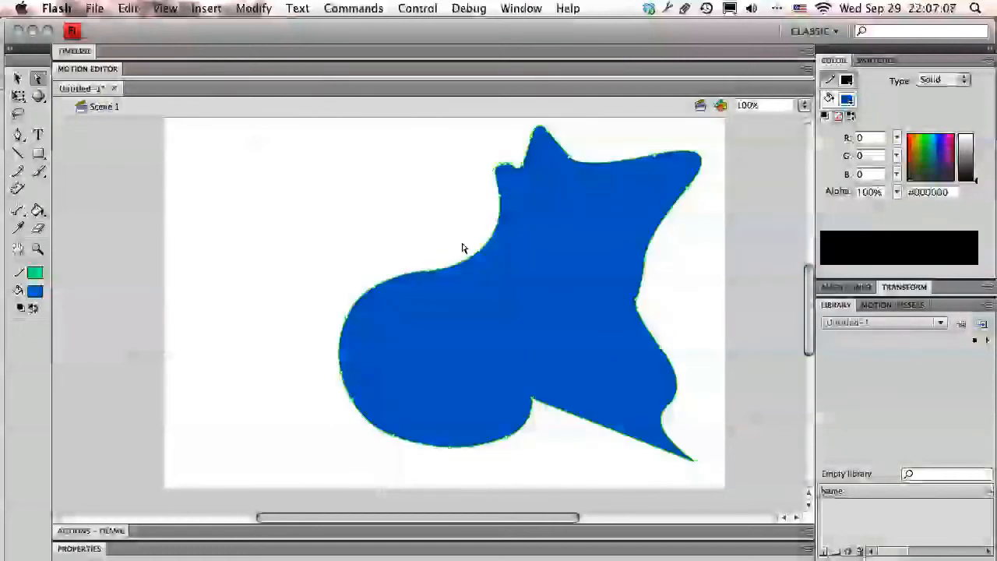
left_click_drag(480, 254, 461, 151)
left_click_drag(370, 209, 312, 293)
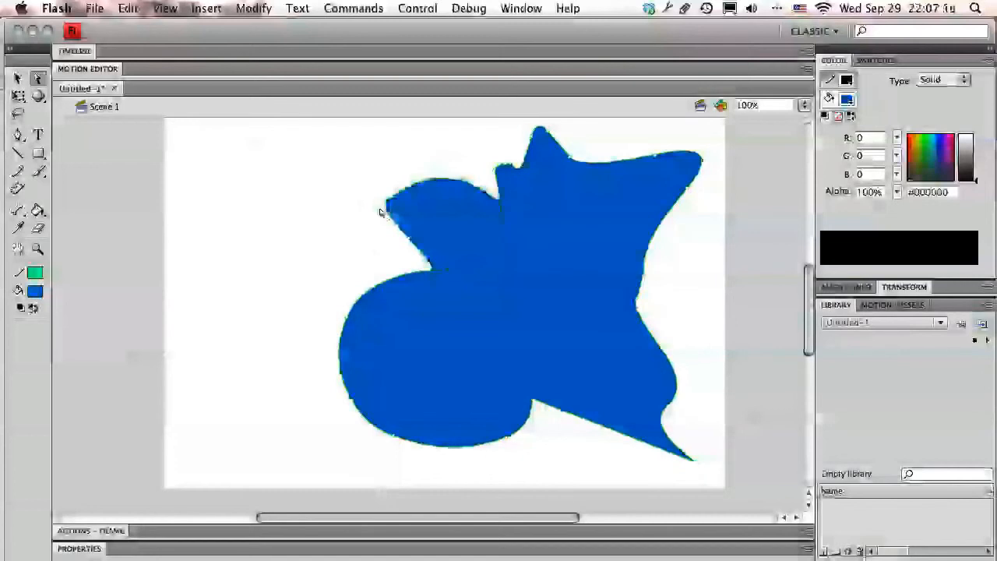
left_click_drag(372, 216, 349, 247)
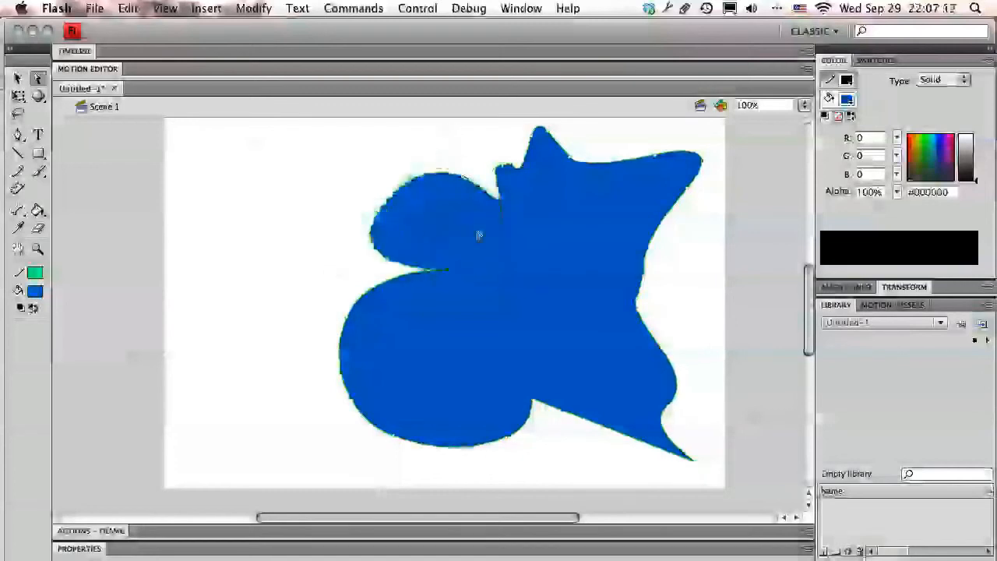
left_click_drag(539, 349, 500, 369)
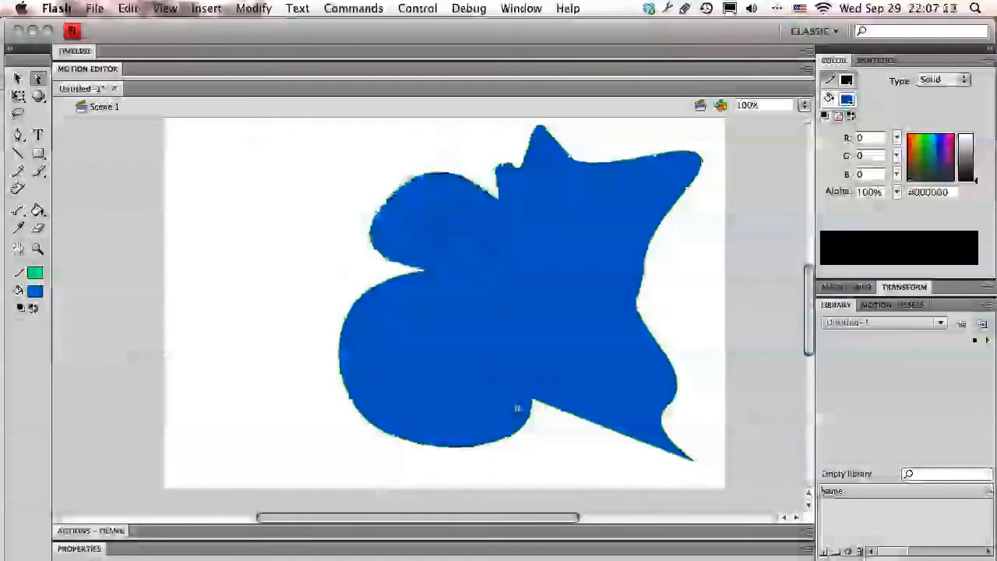
left_click_drag(527, 423, 434, 382)
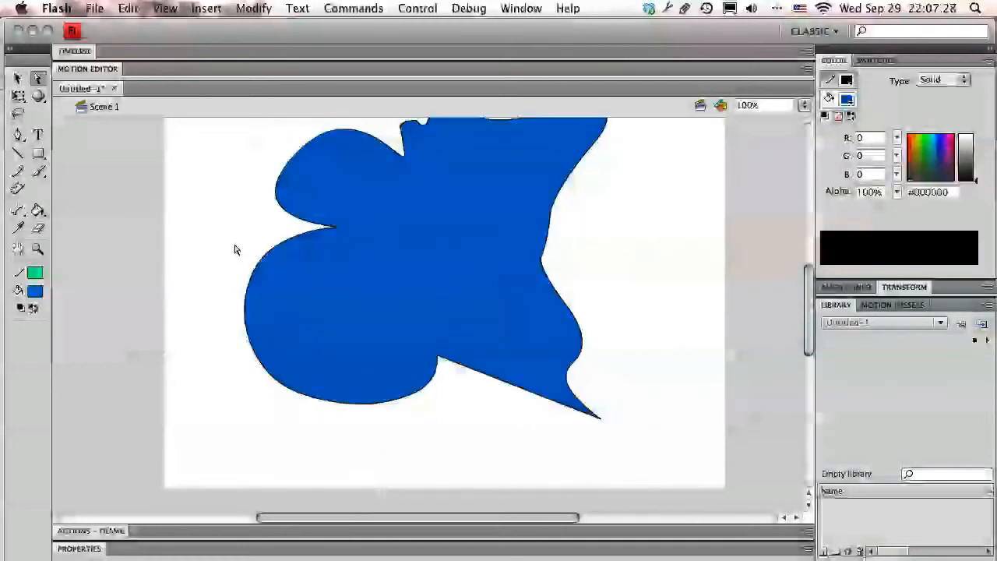
Erase a diagonal strip across the large blue shape with the Eraser to split it in two, and move the pieces apart
left_click(38, 229)
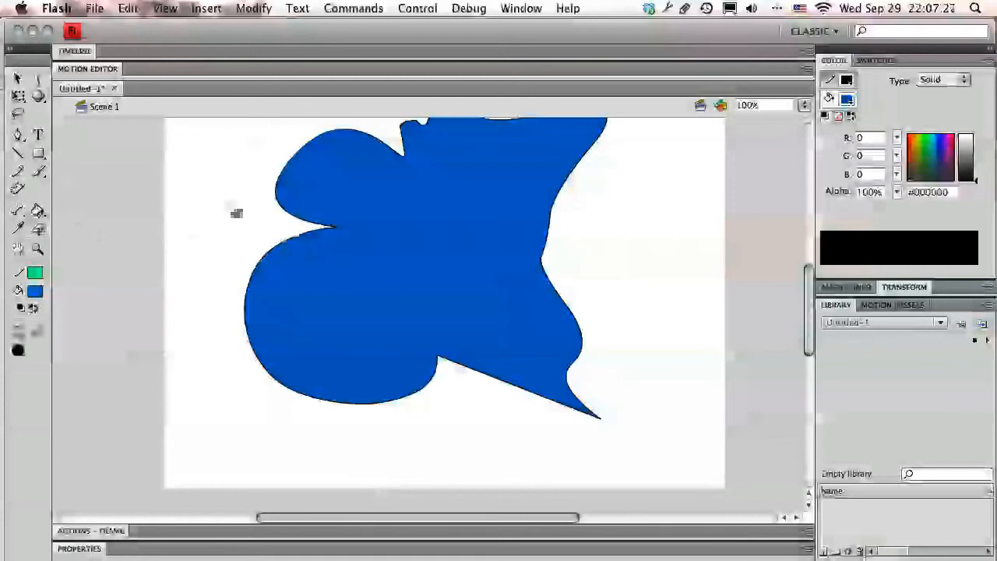
mouse_move(282, 234)
left_mouse_down()
mouse_move(530, 314)
mouse_move(575, 315)
left_mouse_up()
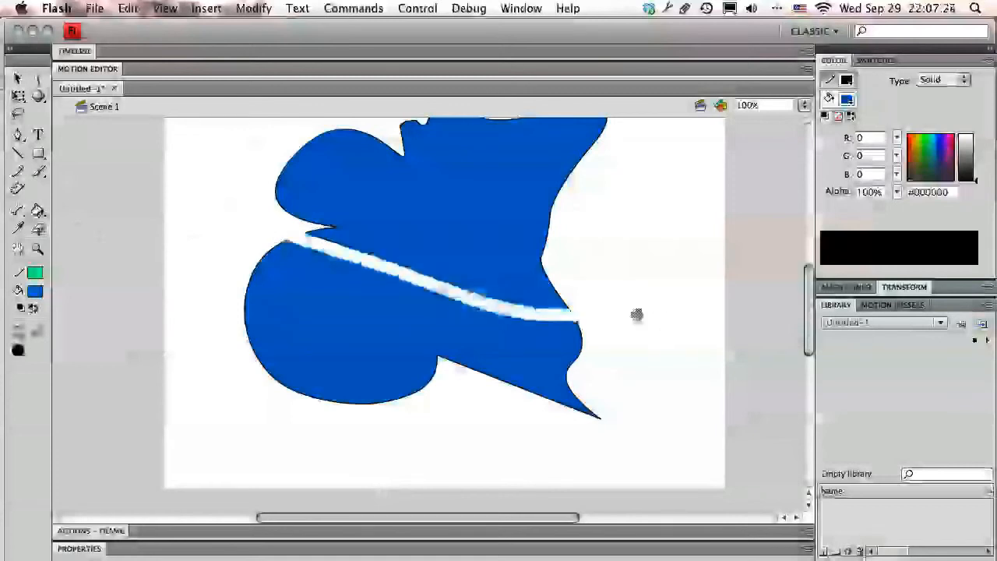
key("v")
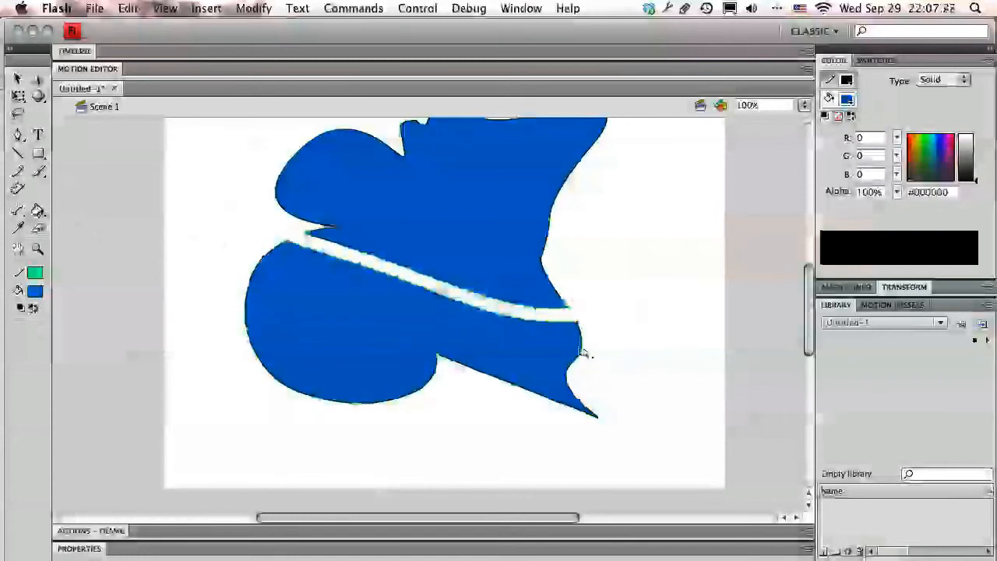
left_click_drag(583, 355, 466, 395)
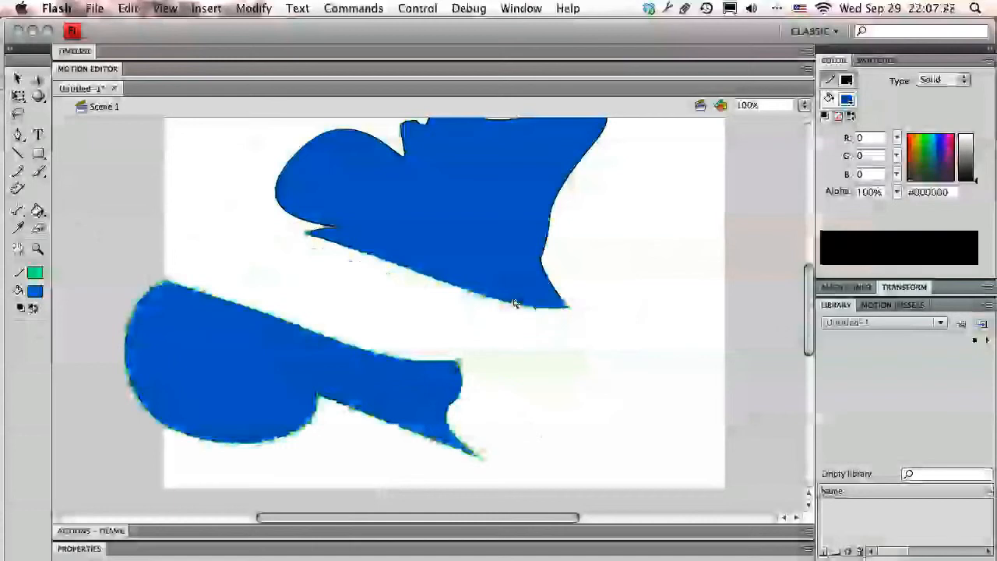
left_click_drag(555, 301, 578, 327)
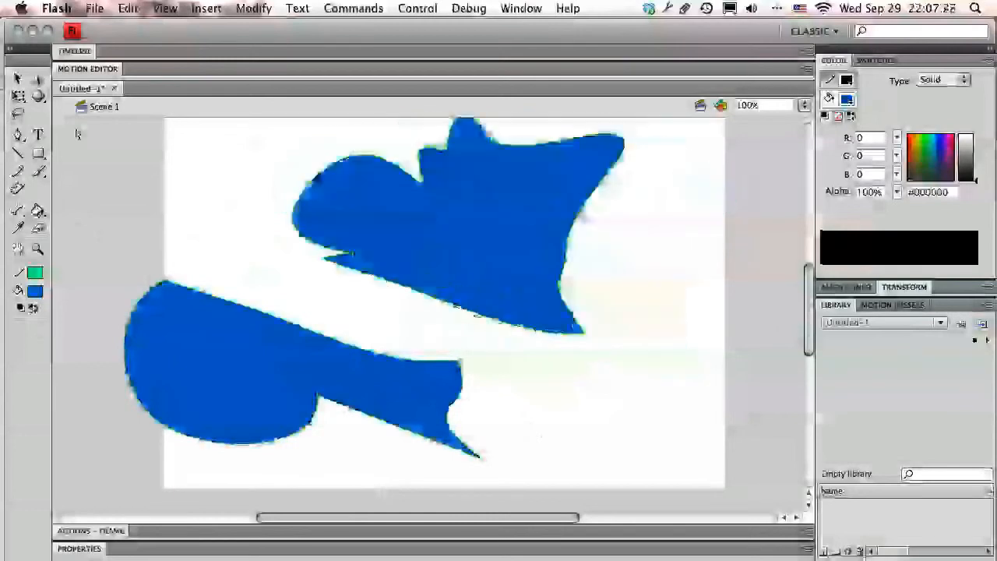
Place the upper blue piece over the lower one so their fills merge, and try moving the merged fill off its outline
left_click(17, 78)
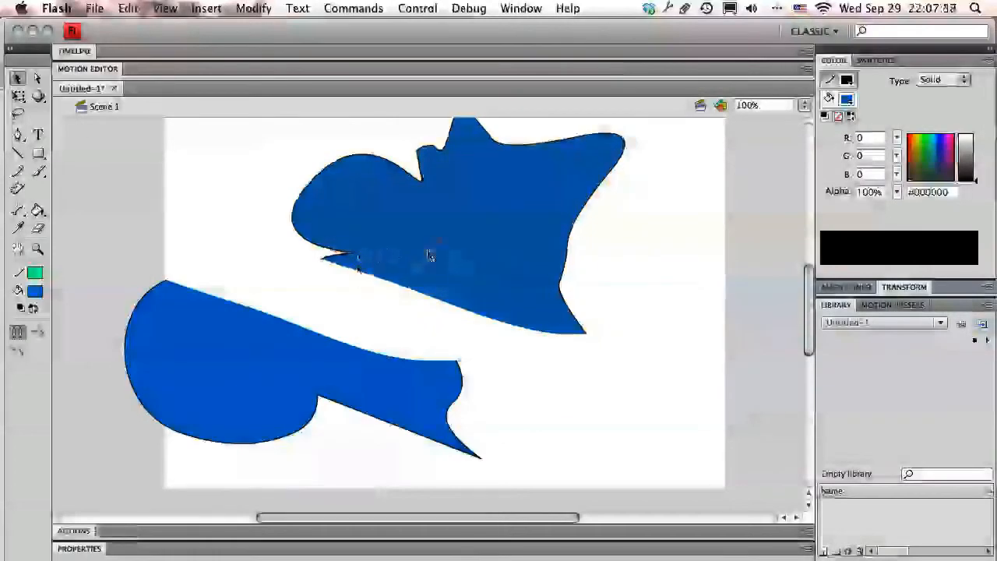
left_click_drag(429, 257, 590, 233)
key("super+z")
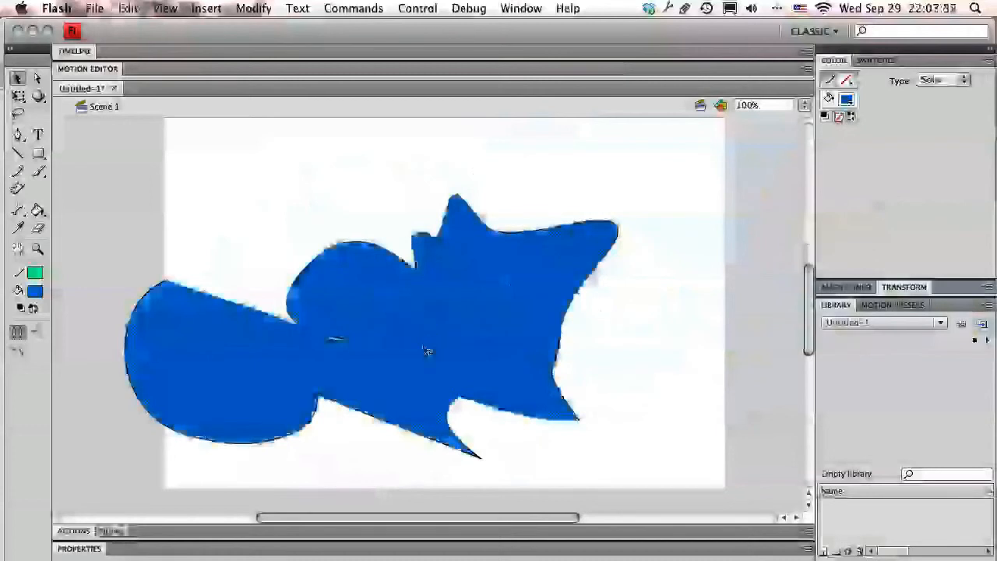
left_click_drag(429, 350, 234, 191)
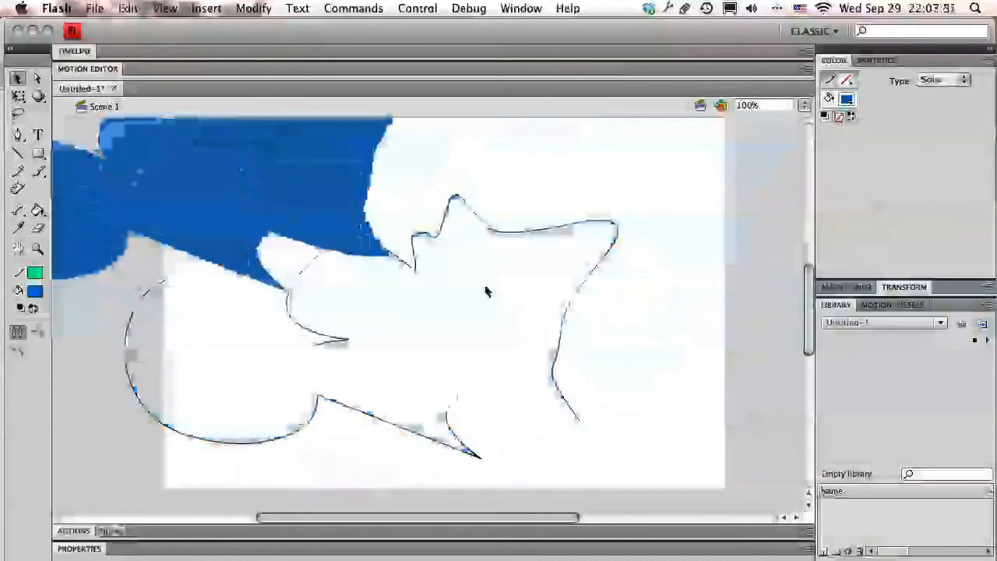
key("super+z")
Try to pull the black outline away from the merged shape's upper-right edge and delete it
left_click(546, 229)
left_click_drag(537, 231, 590, 180)
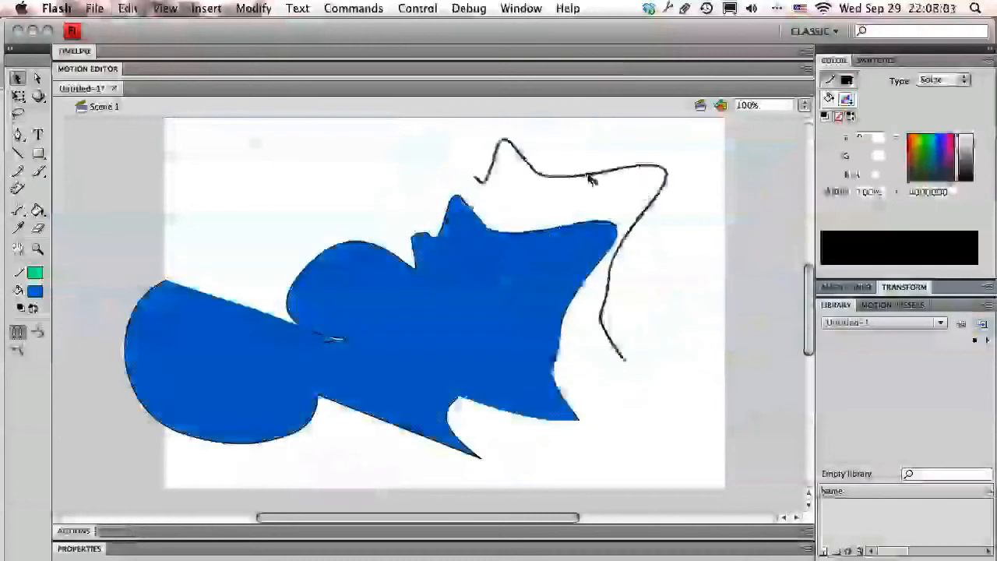
key("Delete")
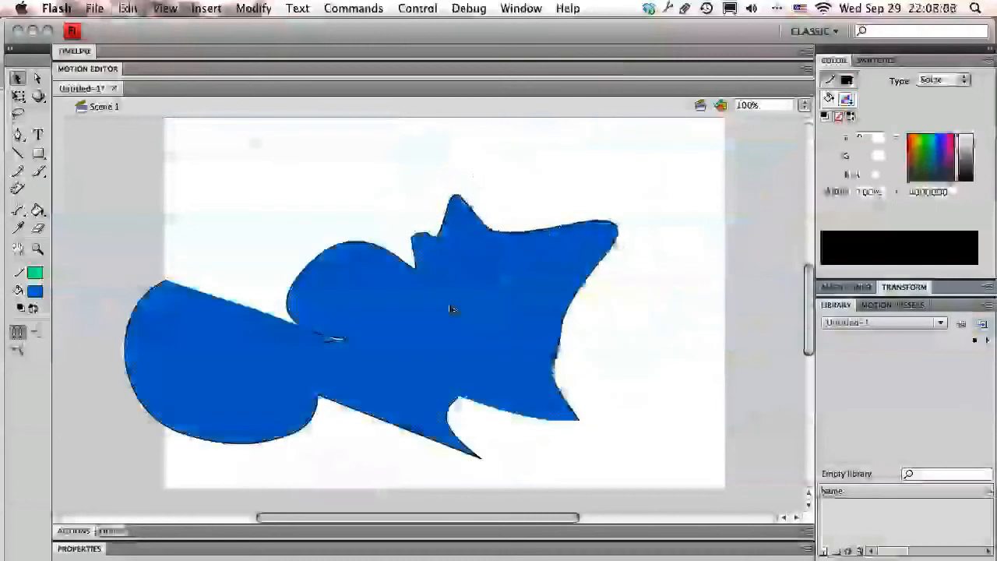
key("super+z")
Move the merged shape slightly up and right, cut a narrow vertical strip out of its right part, and shift the severed piece away
left_click_drag(427, 340, 502, 318)
left_click(715, 267)
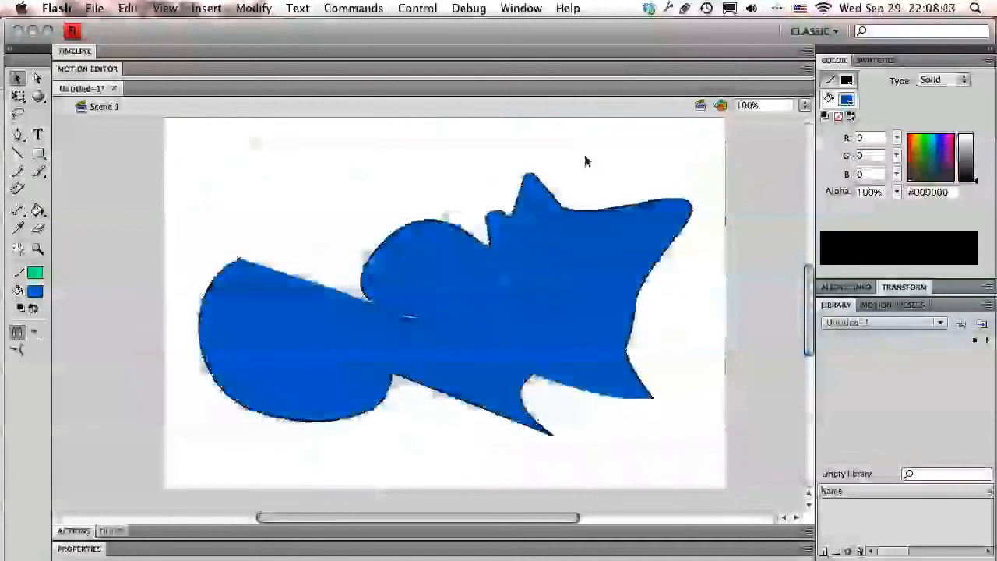
left_click_drag(562, 128, 604, 443)
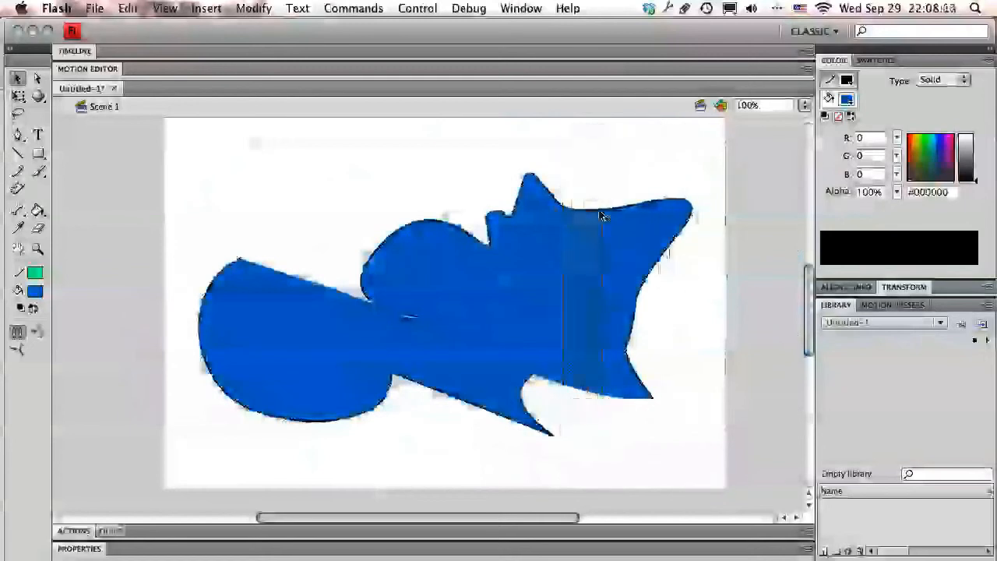
key("Delete")
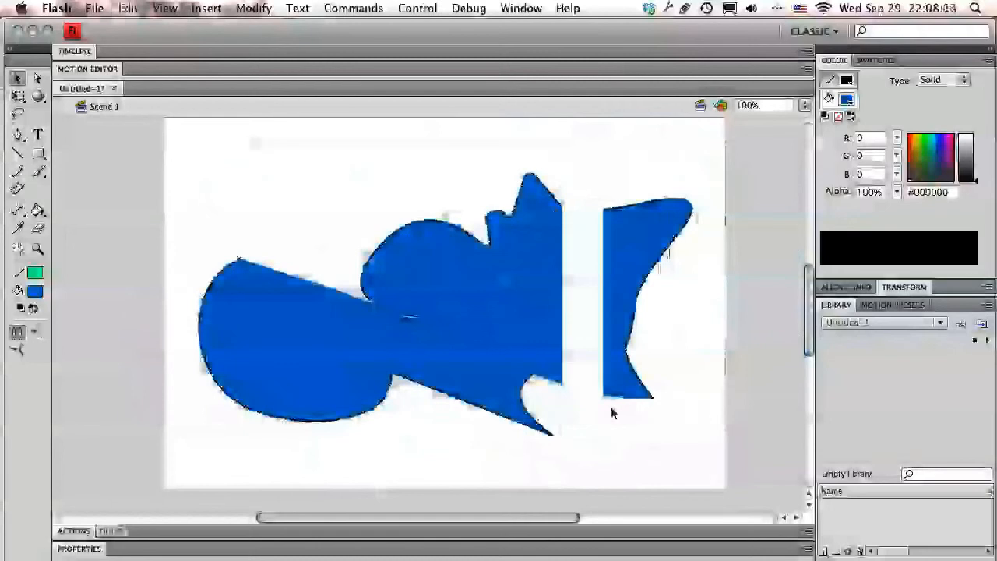
left_click_drag(629, 327, 653, 291)
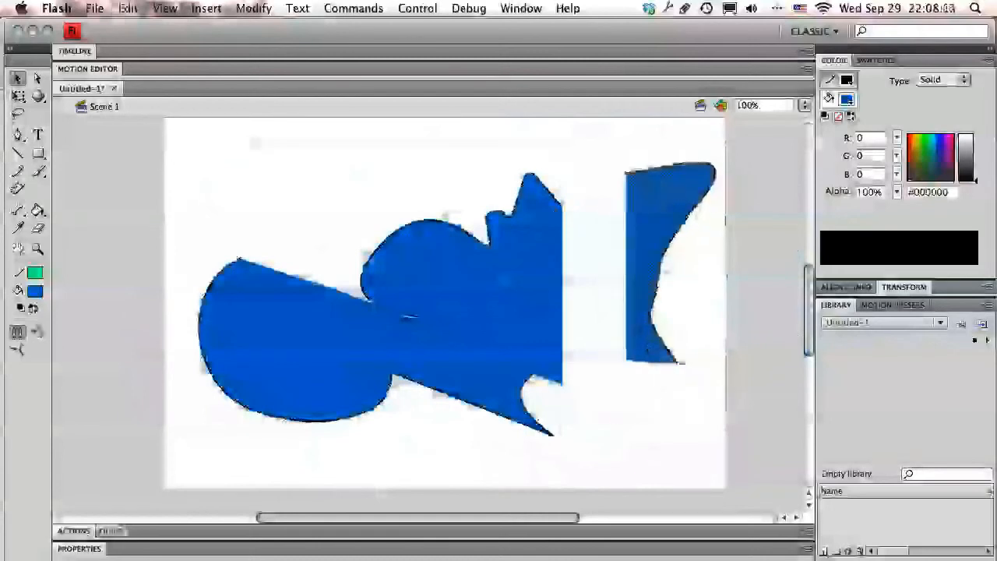
Delete both remaining blue pieces to clear the stage
left_click(553, 292)
key("Delete")
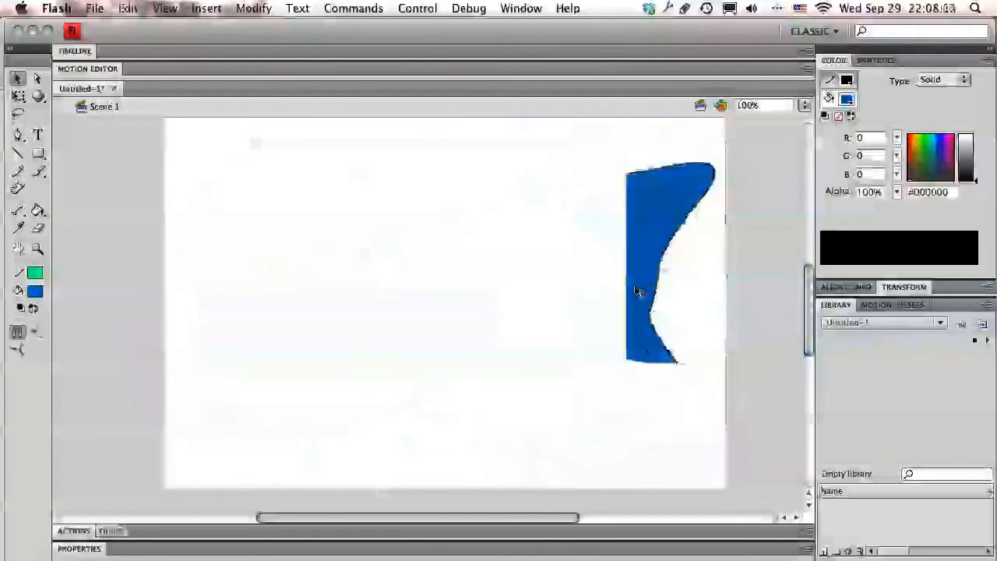
left_click(640, 290)
key("Delete")
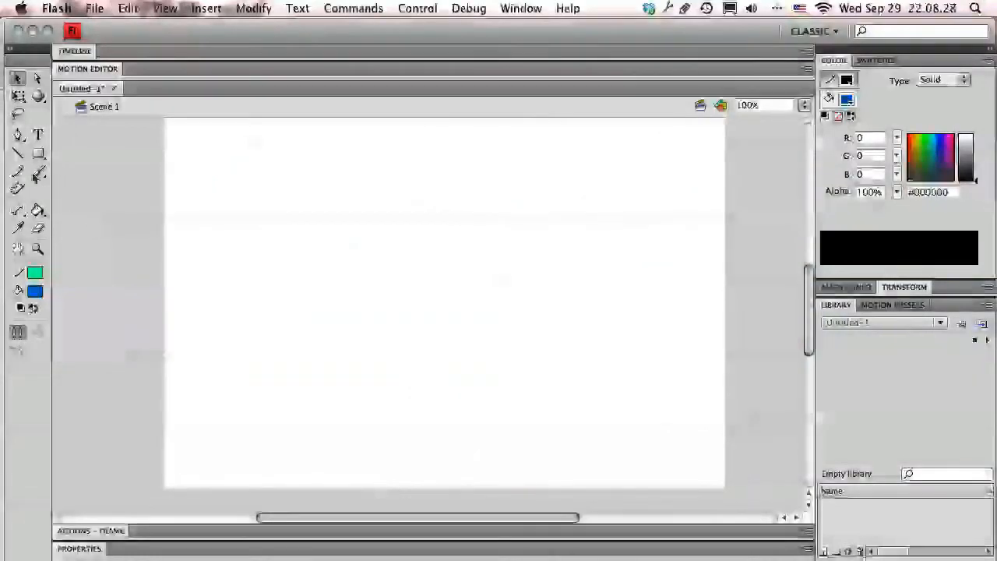
Draw a large oval with a blue fill and green stroke in the middle of the stage
left_click(39, 155)
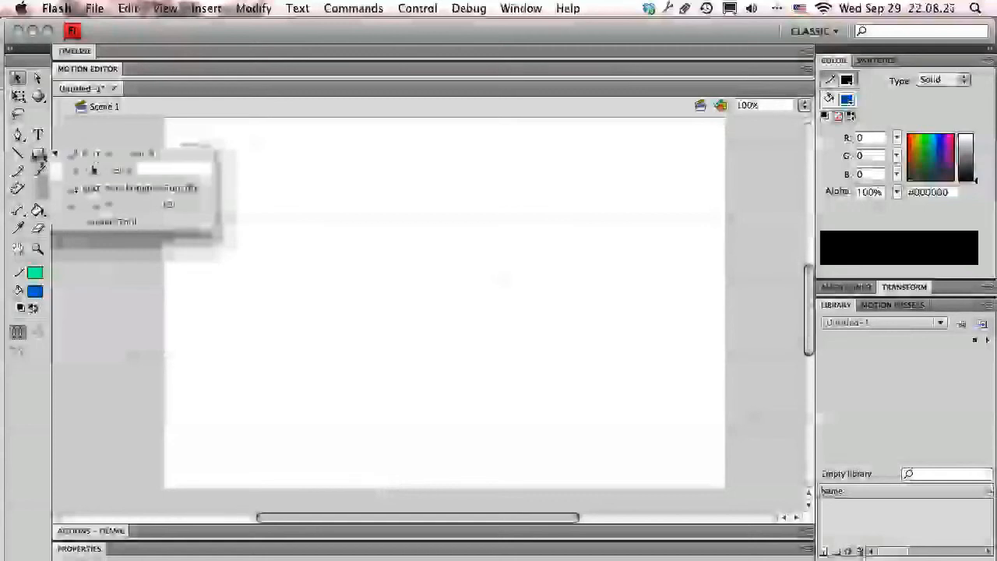
left_click(114, 181)
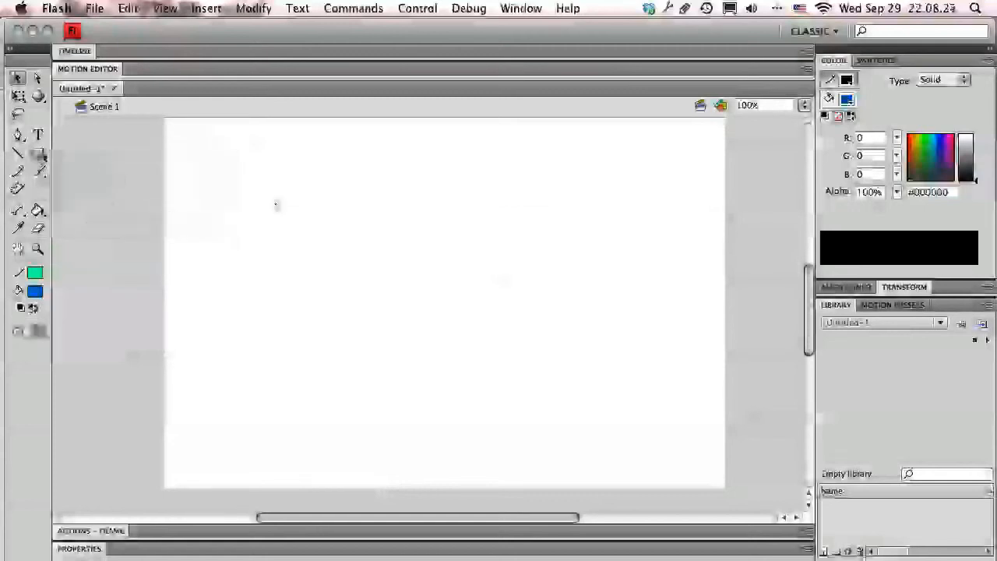
left_click_drag(301, 178, 581, 428)
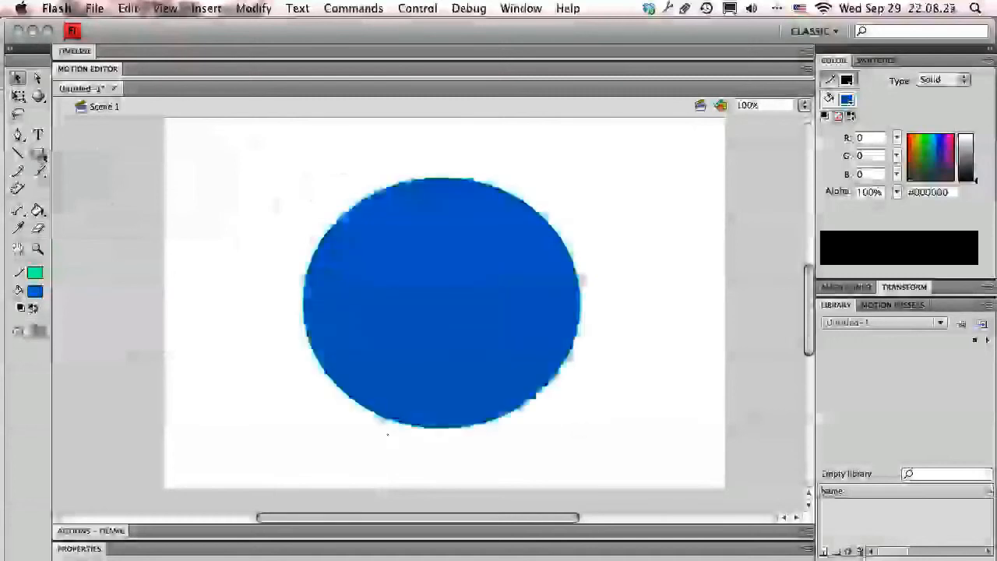
Change the oval's fill to the white-to-black radial gradient
left_click(436, 299)
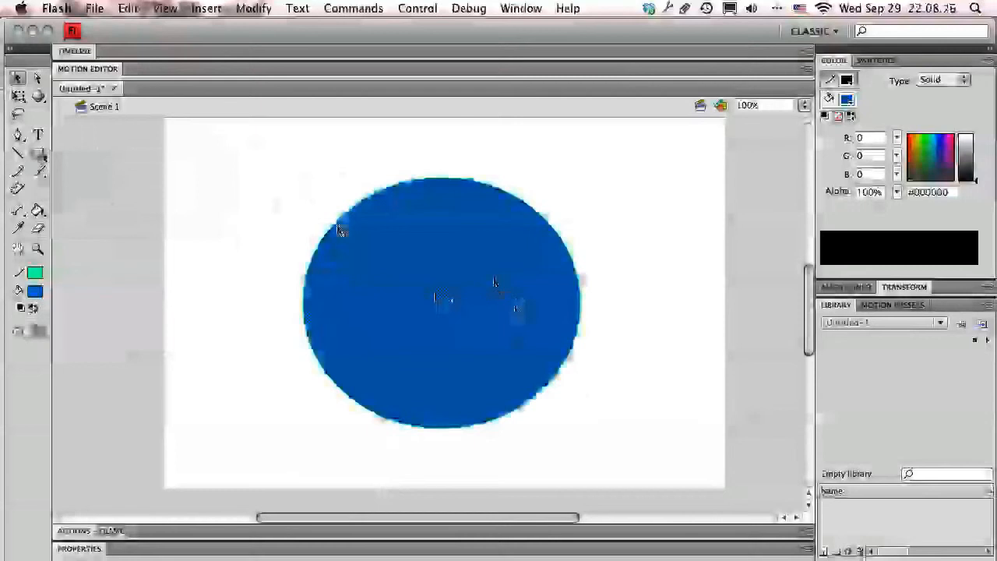
key("r")
left_click(34, 291)
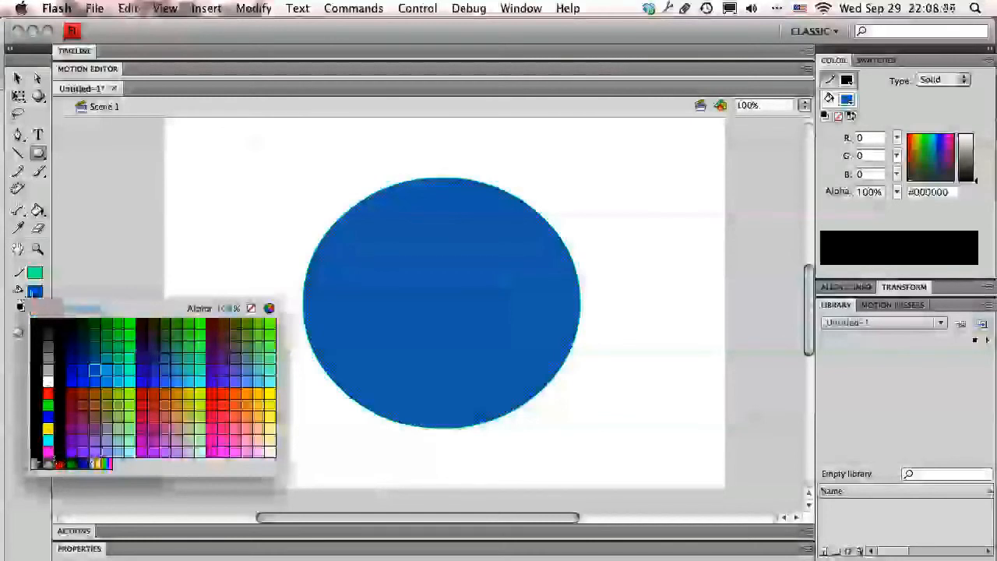
left_click(51, 463)
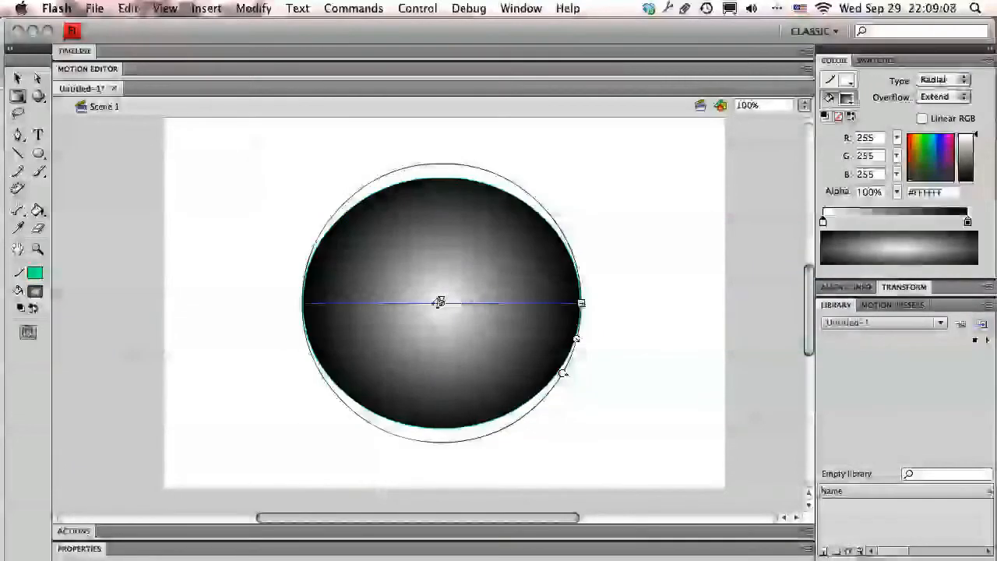
Adjust the oval's radial fill with the Gradient Transform tool, shifting its highlight toward the upper left and enlarging, widening and rotating the gradient
left_click_drag(440, 302, 349, 222)
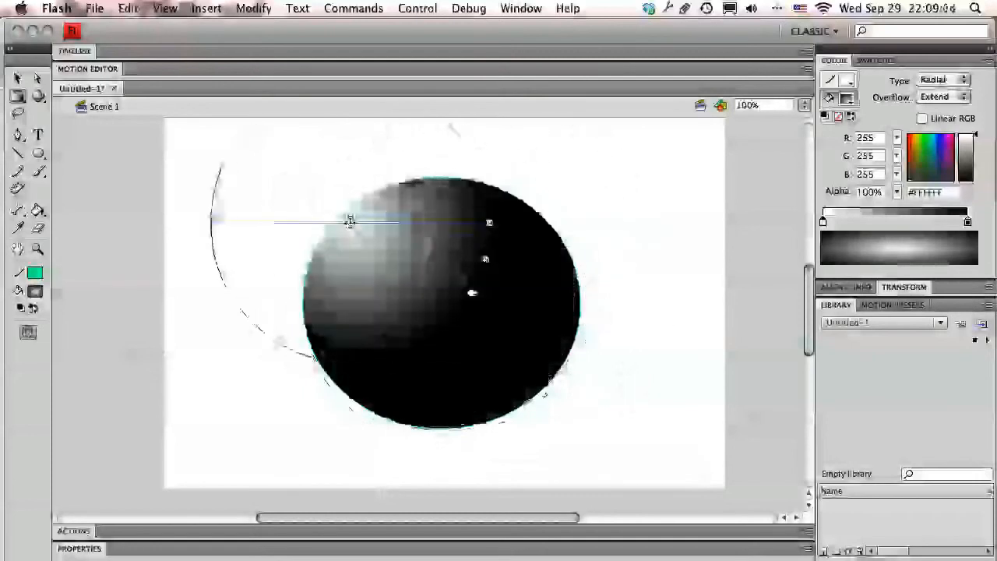
mouse_move(484, 261)
left_mouse_down()
mouse_move(547, 297)
mouse_move(545, 273)
mouse_move(500, 263)
left_mouse_up()
left_click_drag(506, 223, 531, 224)
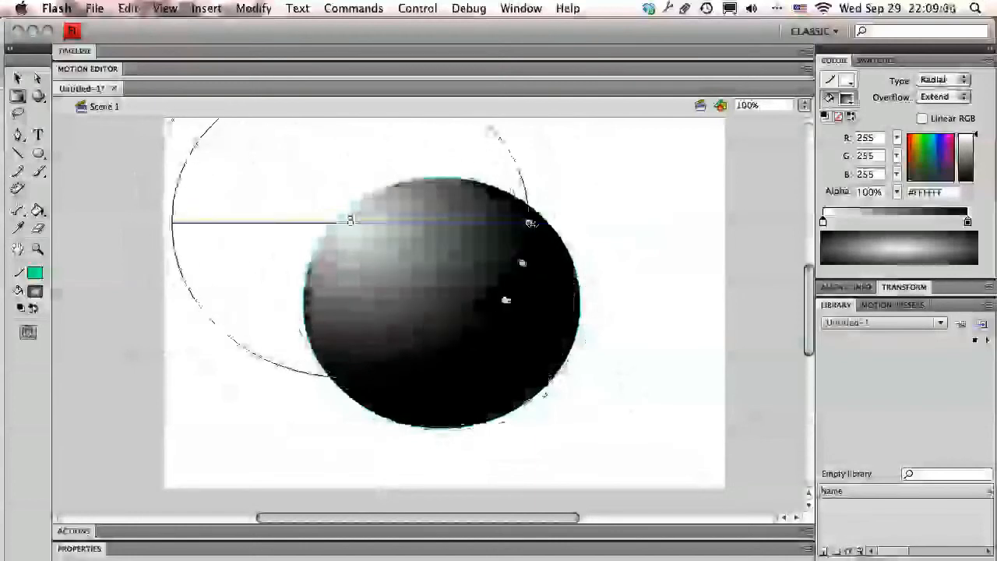
left_click_drag(504, 300, 455, 386)
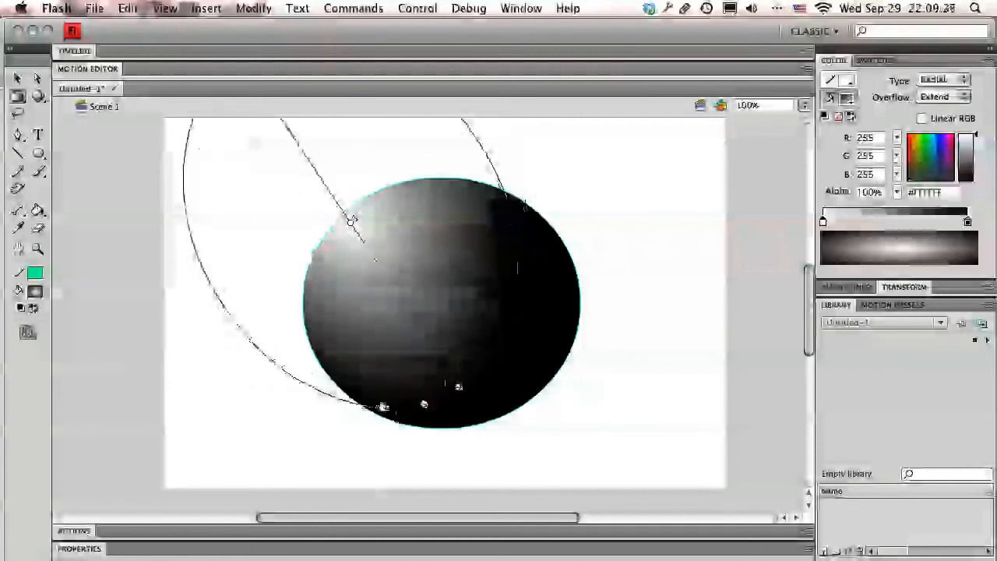
left_click_drag(384, 406, 520, 307)
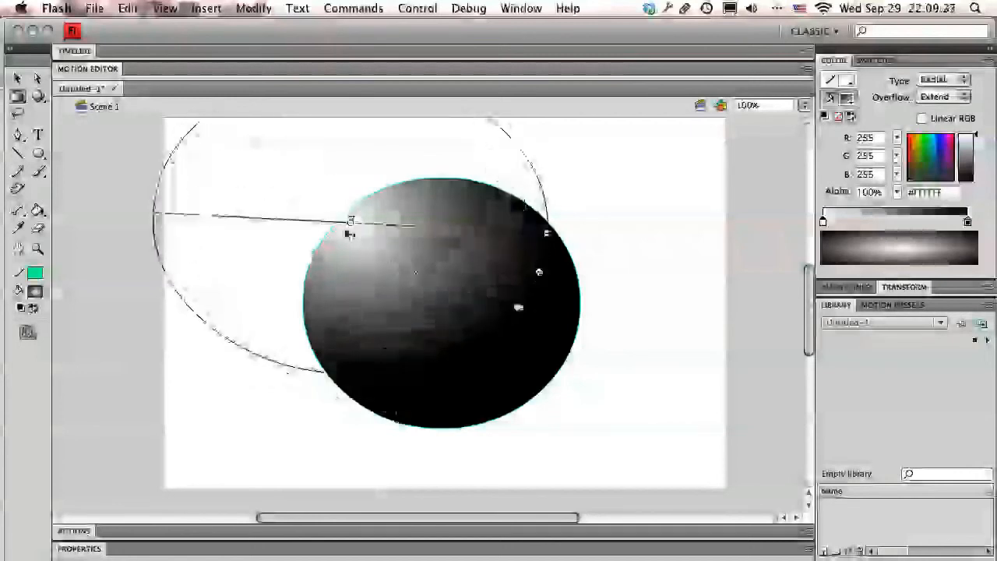
left_click_drag(351, 223, 395, 239)
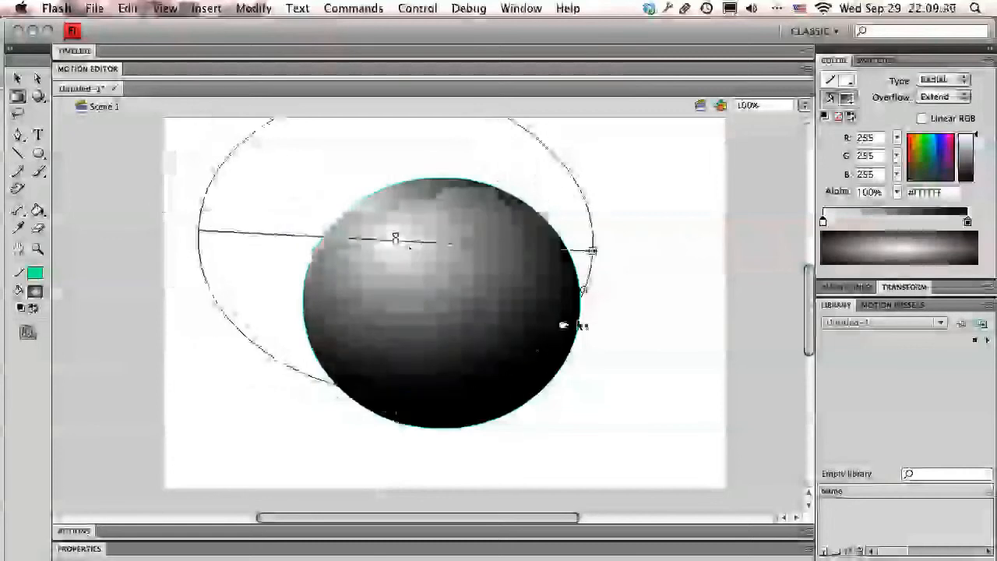
left_click(723, 388)
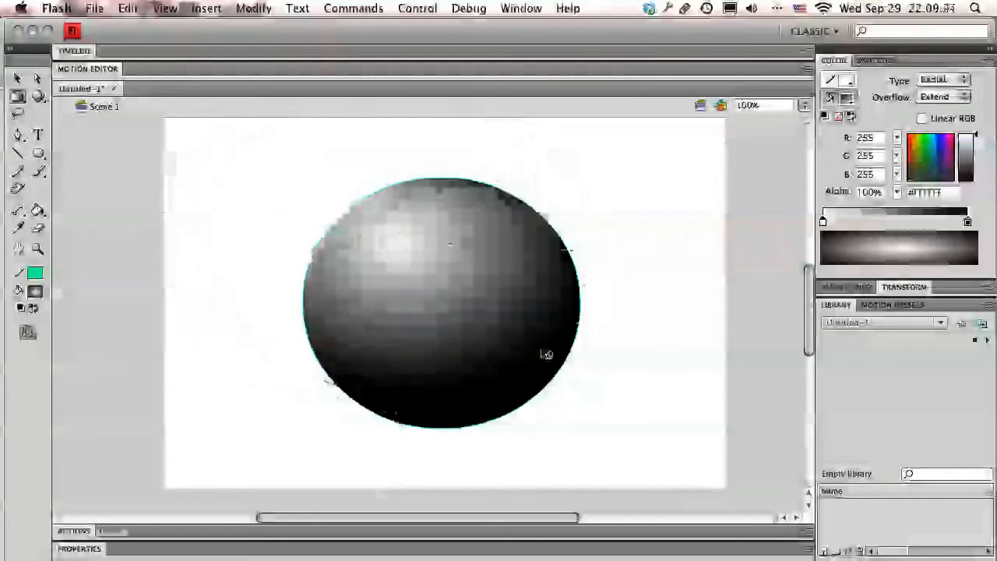
Skew the oval's gradient fill downward on its right side with the Free Transform tool, and rotate it slightly clockwise
left_click(439, 273)
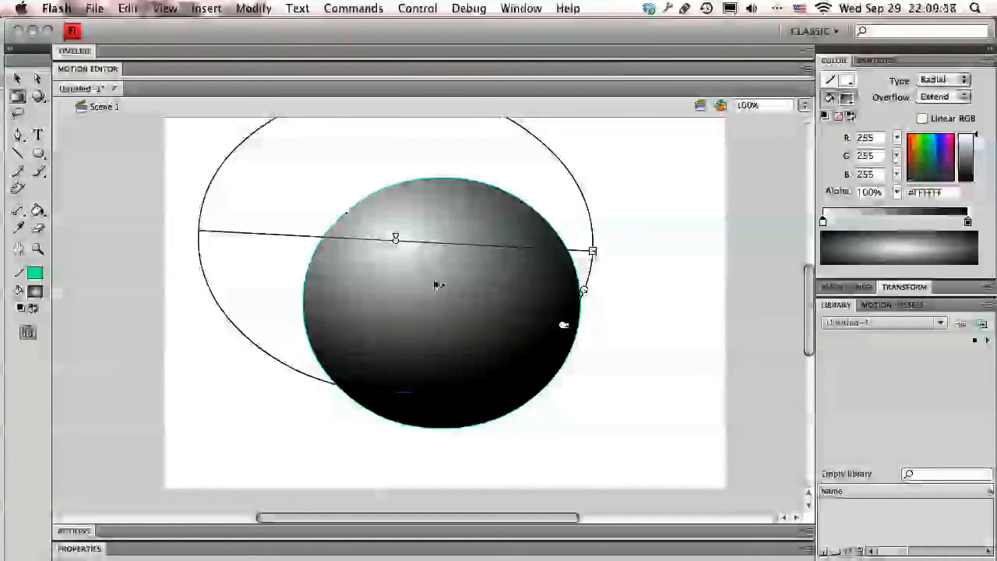
key("q")
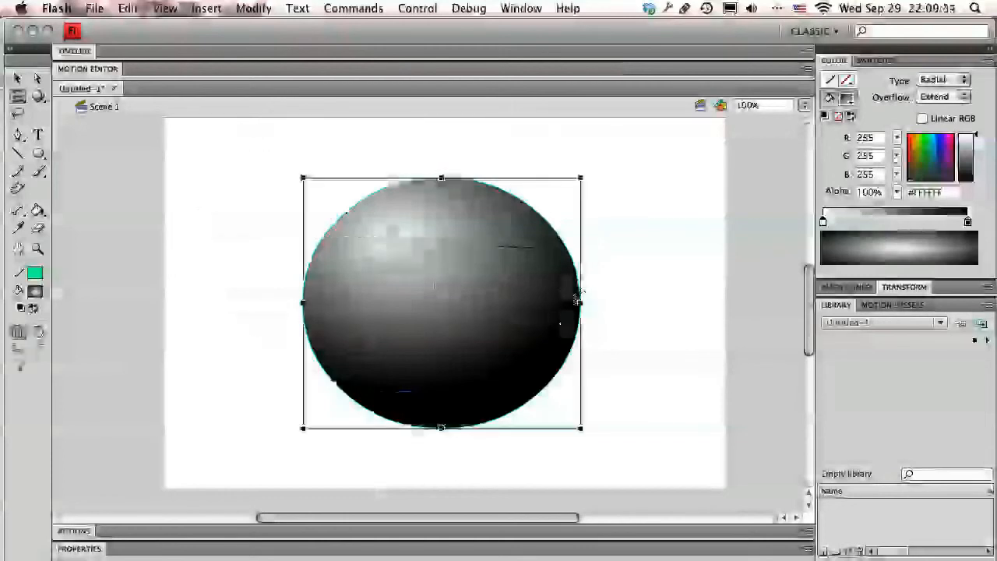
left_click_drag(576, 300, 580, 374)
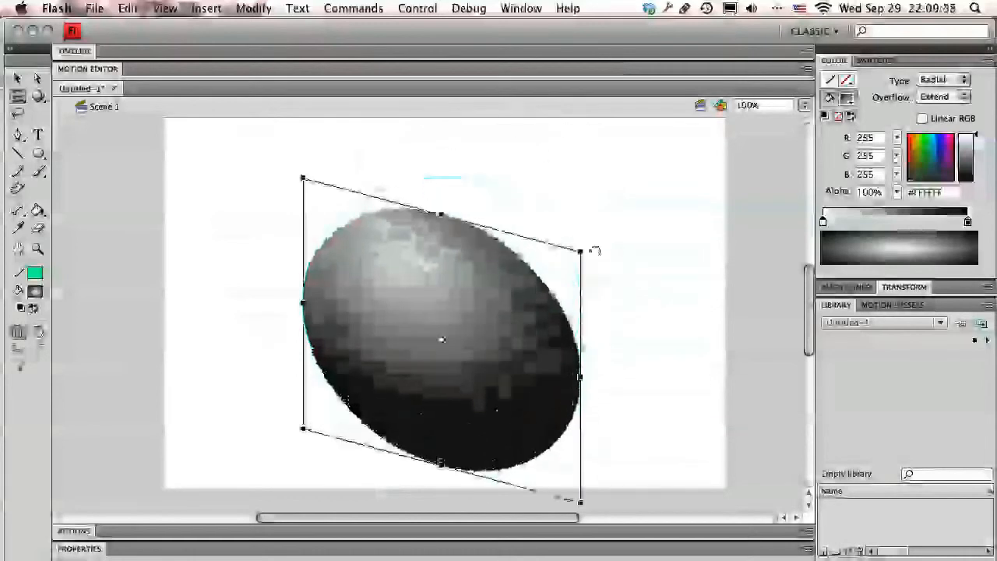
left_click_drag(594, 250, 566, 284)
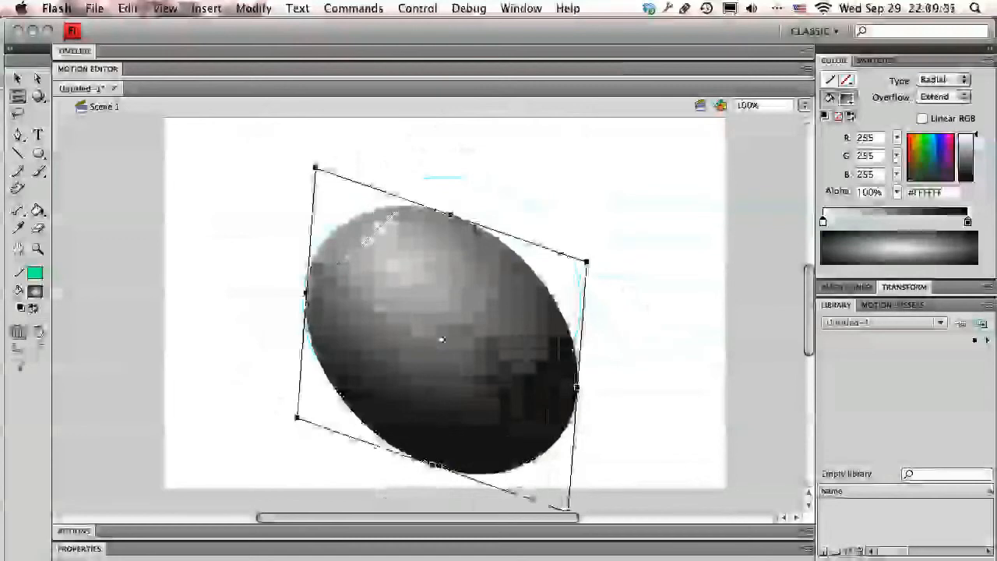
Scale the skewed oval fill with Free Transform, narrowing it, lowering its upper edge, and stretching its right side back out
left_click_drag(577, 386, 538, 374)
left_click_drag(546, 251, 467, 215)
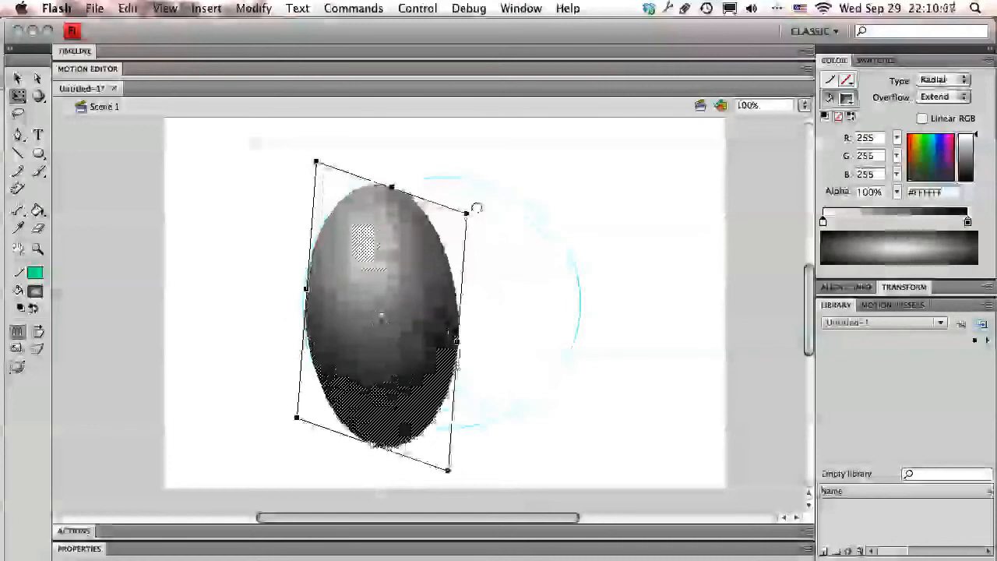
left_click_drag(478, 205, 455, 270)
mouse_move(467, 212)
left_mouse_down()
mouse_move(548, 207)
mouse_move(468, 187)
mouse_move(459, 211)
left_mouse_up()
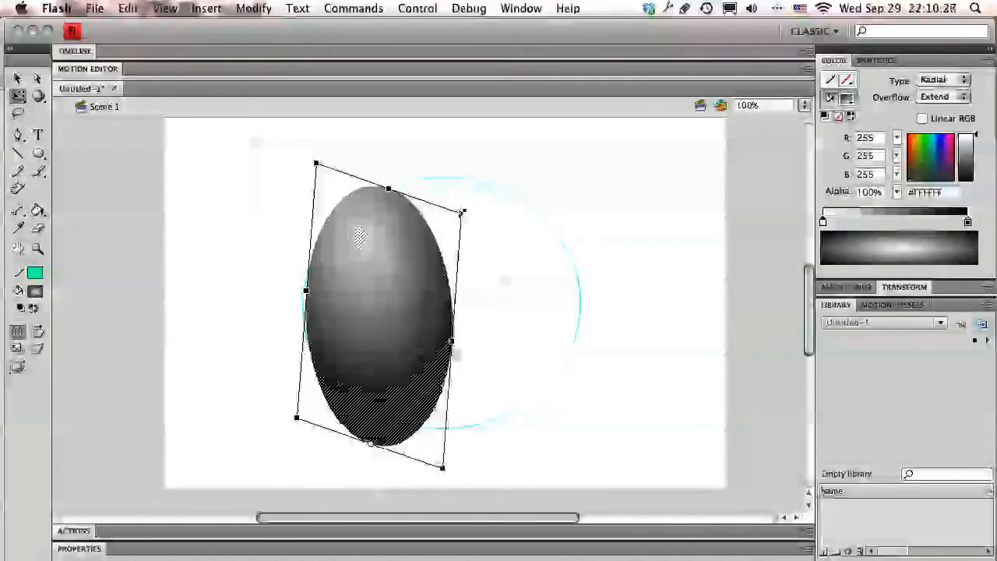
left_click_drag(462, 211, 317, 209)
left_click_drag(445, 362, 573, 405)
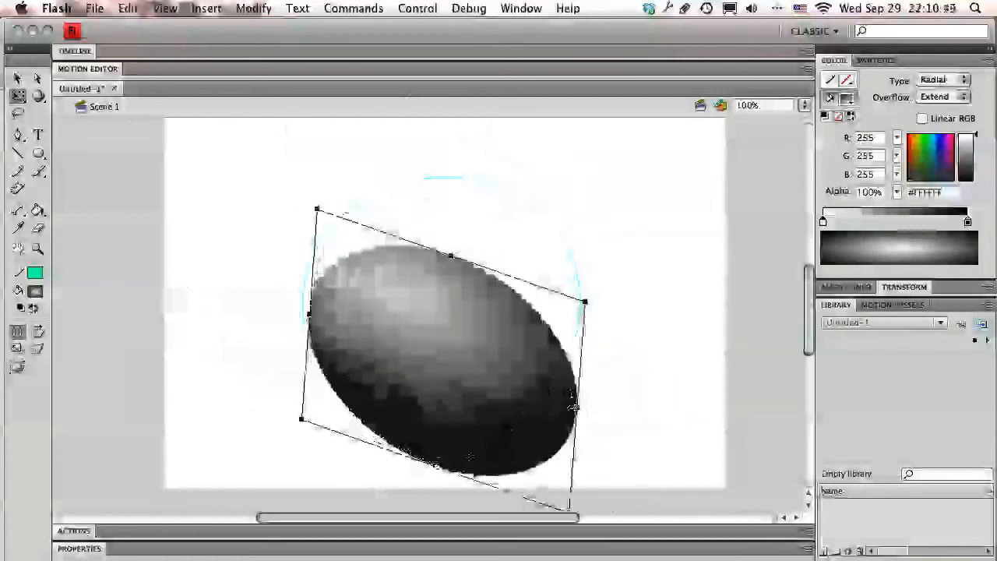
Delete the leftover outline around the oval and move the oval fill toward the stage's upper left
left_click(542, 219)
key("Delete")
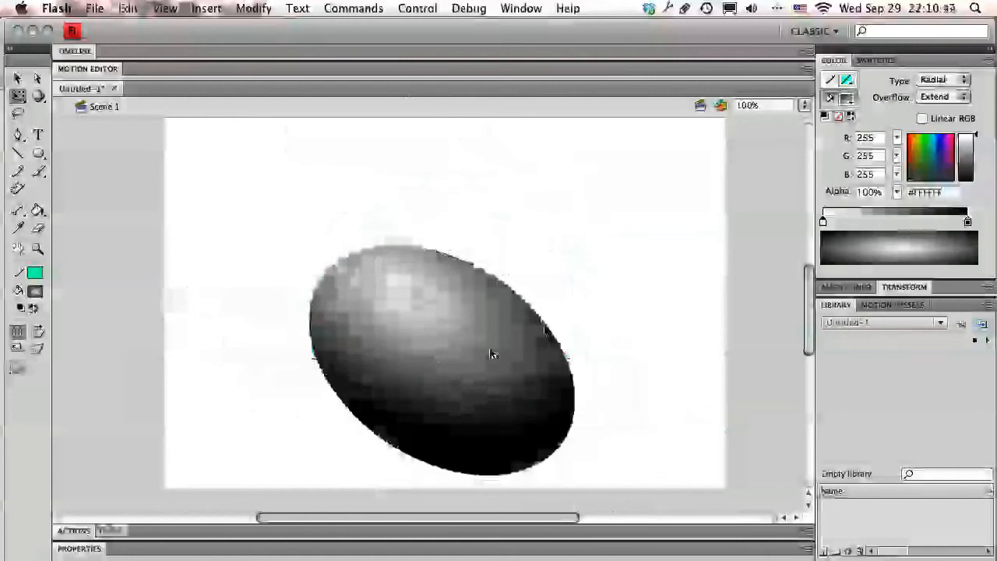
left_click_drag(490, 350, 411, 316)
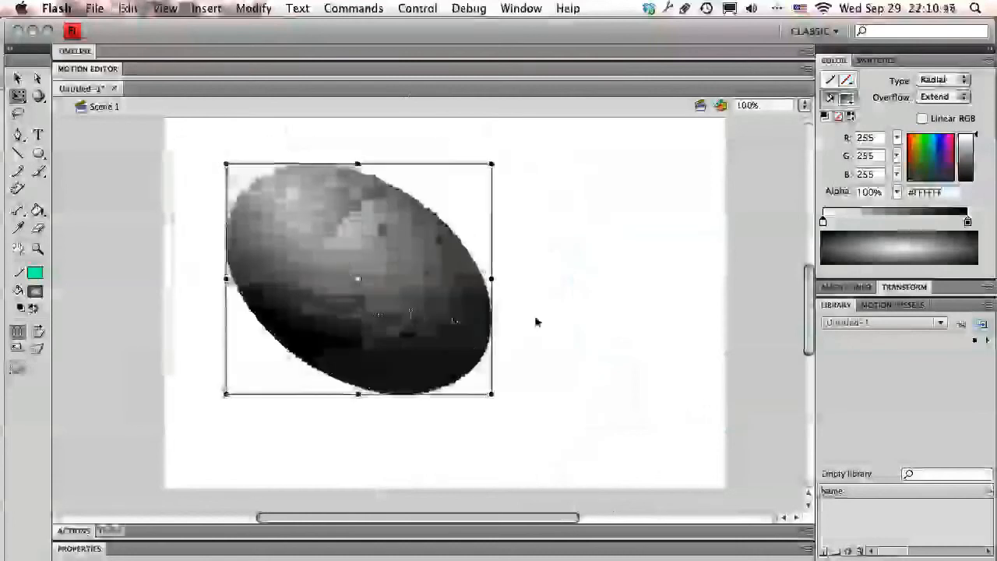
left_click(578, 322)
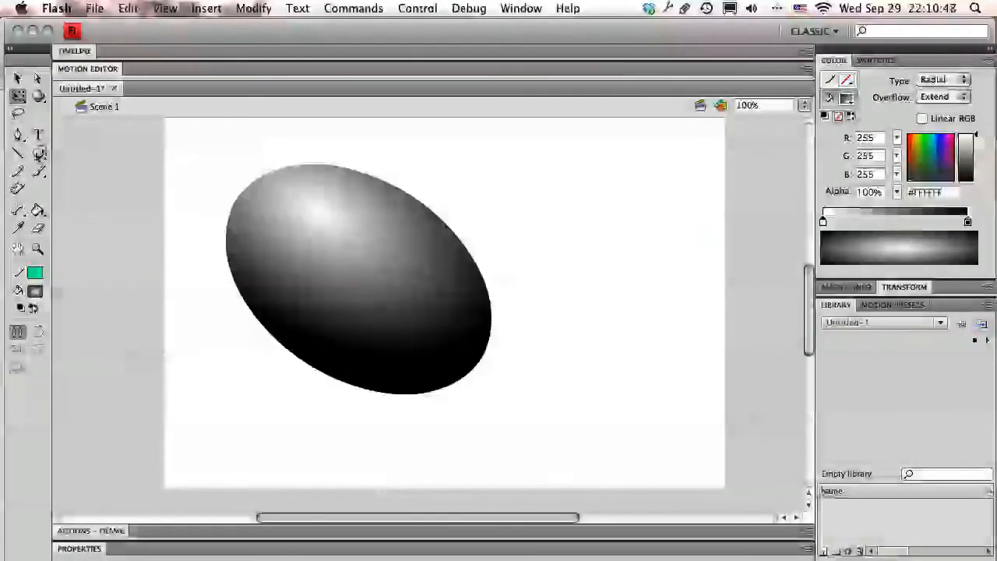
Draw a tall rectangle on the stage to the right of the oval and change its fill to a linear gradient
left_click(38, 153)
left_click(86, 155)
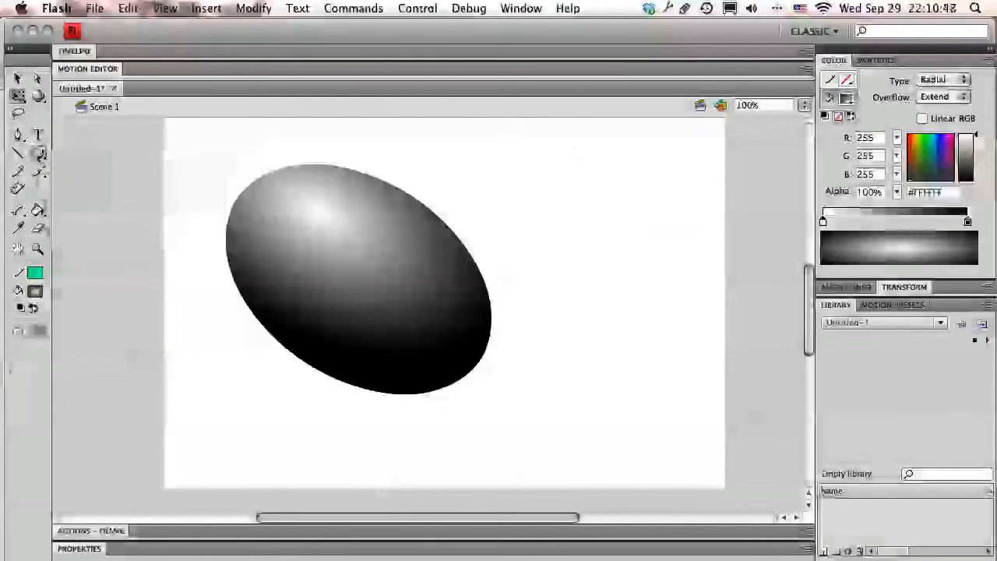
left_click_drag(558, 139, 699, 471)
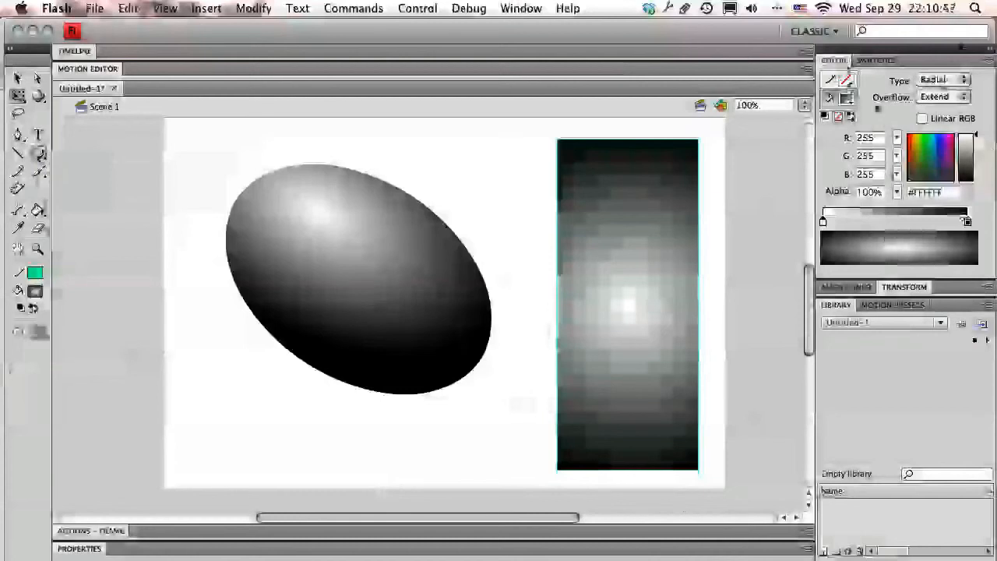
left_click(963, 80)
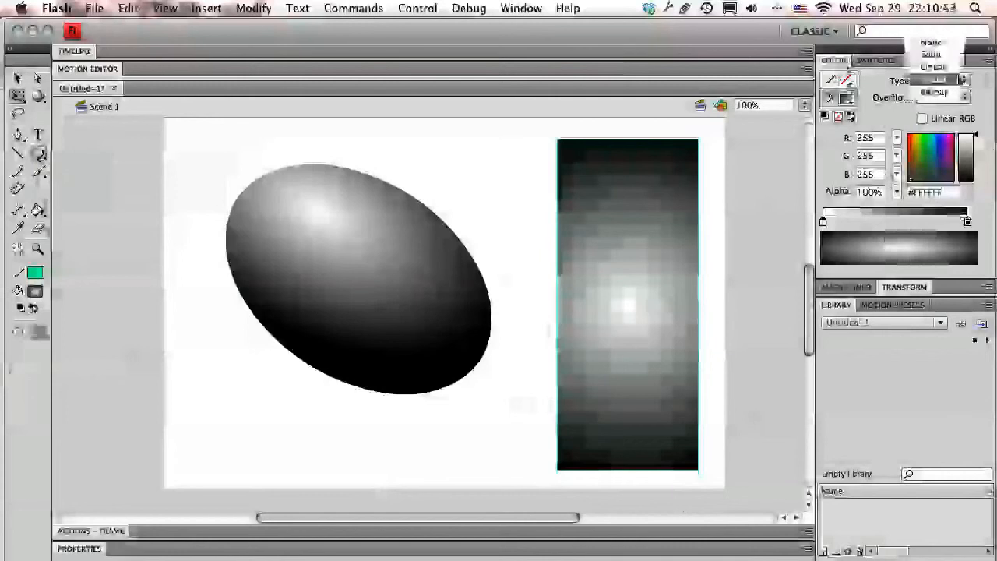
left_click(937, 70)
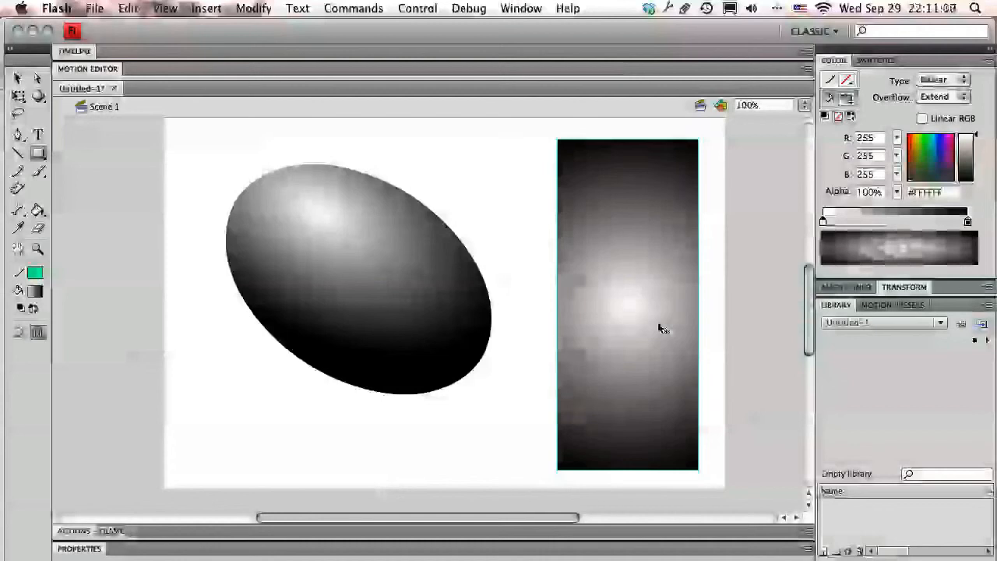
left_click(944, 84)
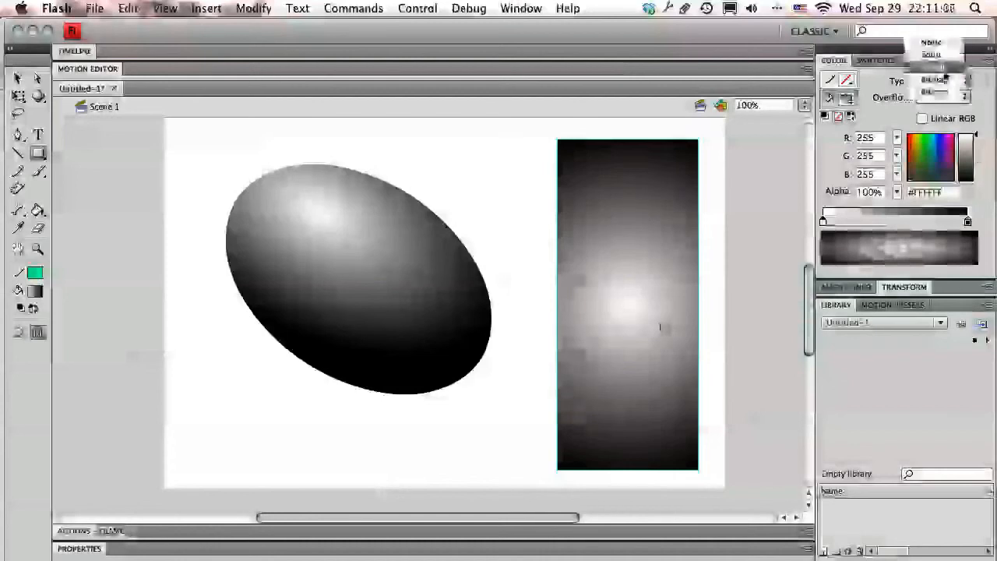
left_click(943, 69)
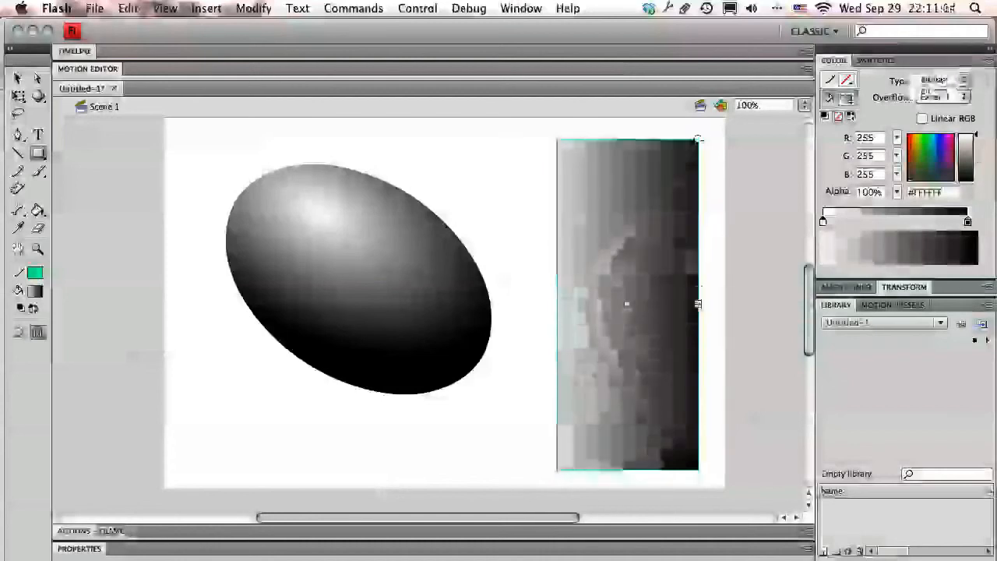
Widen the rectangle's linear gradient slightly with the Gradient Transform tool and rotate it so it runs diagonally from white to black
key("v")
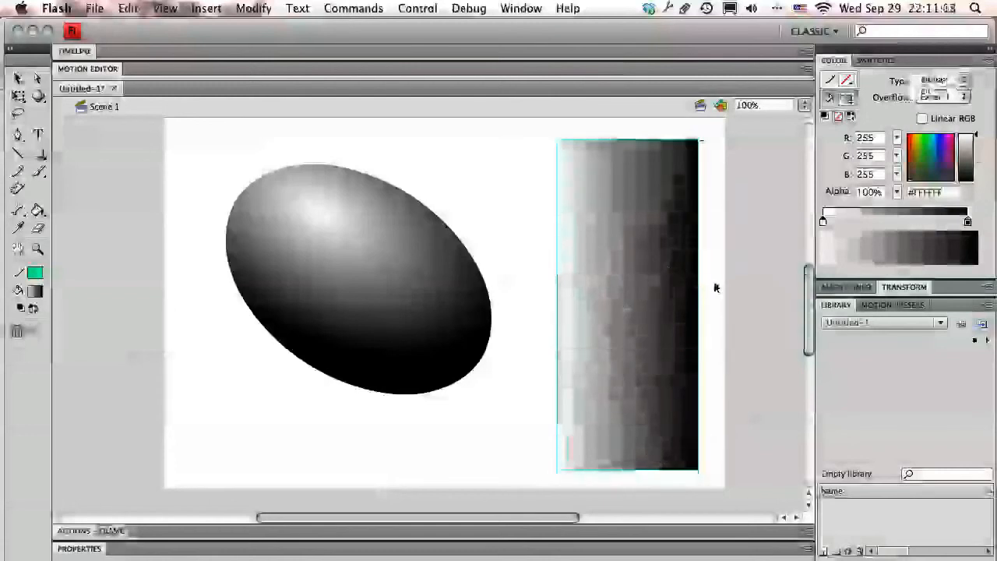
key("f")
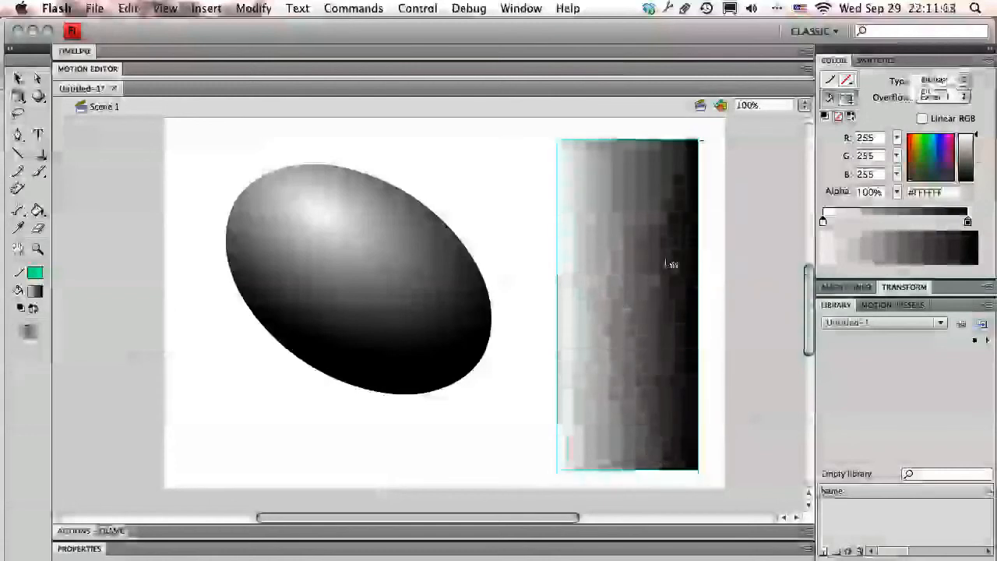
left_click(668, 265)
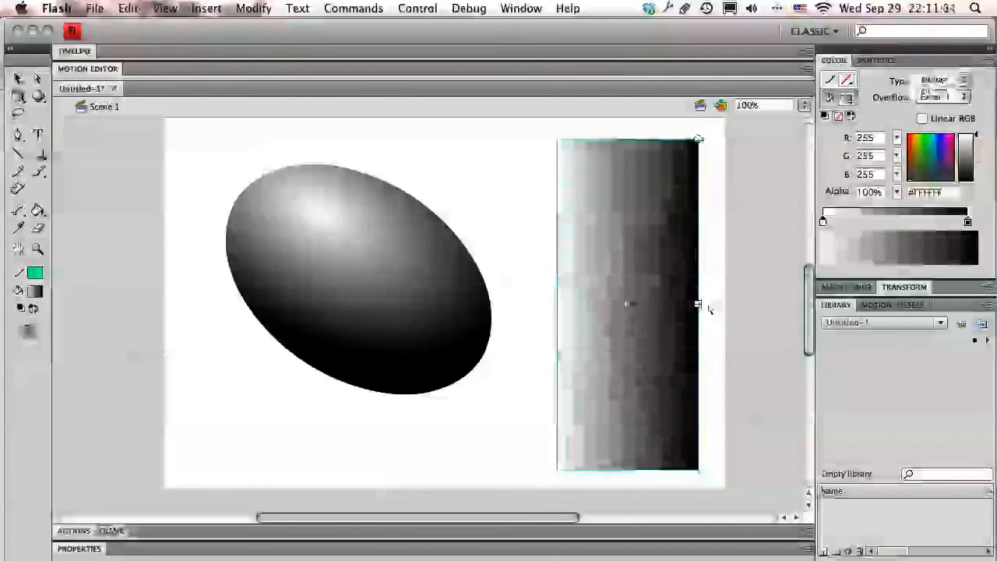
mouse_move(709, 310)
left_mouse_down()
mouse_move(702, 304)
mouse_move(741, 304)
mouse_move(714, 304)
left_mouse_up()
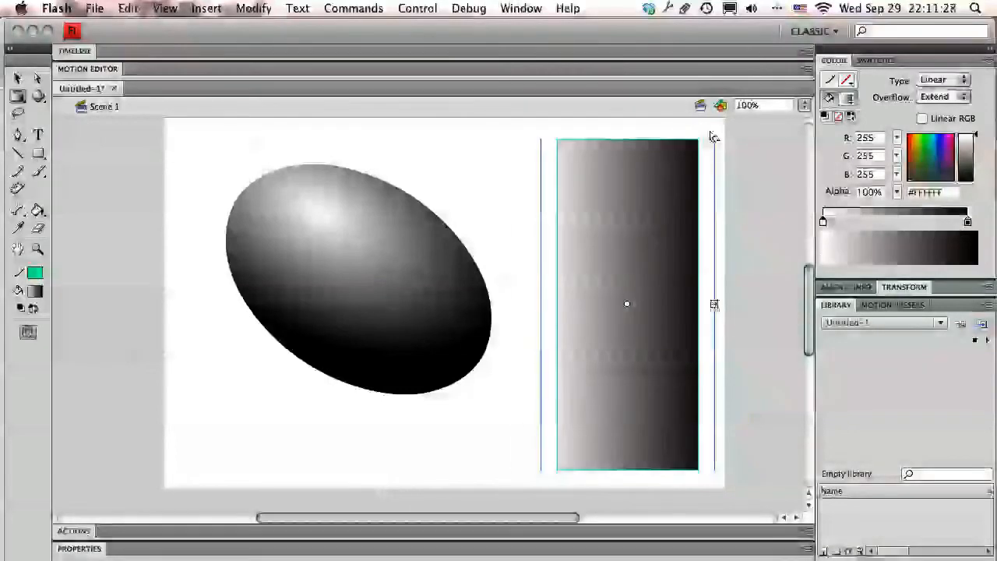
left_click_drag(715, 138, 673, 350)
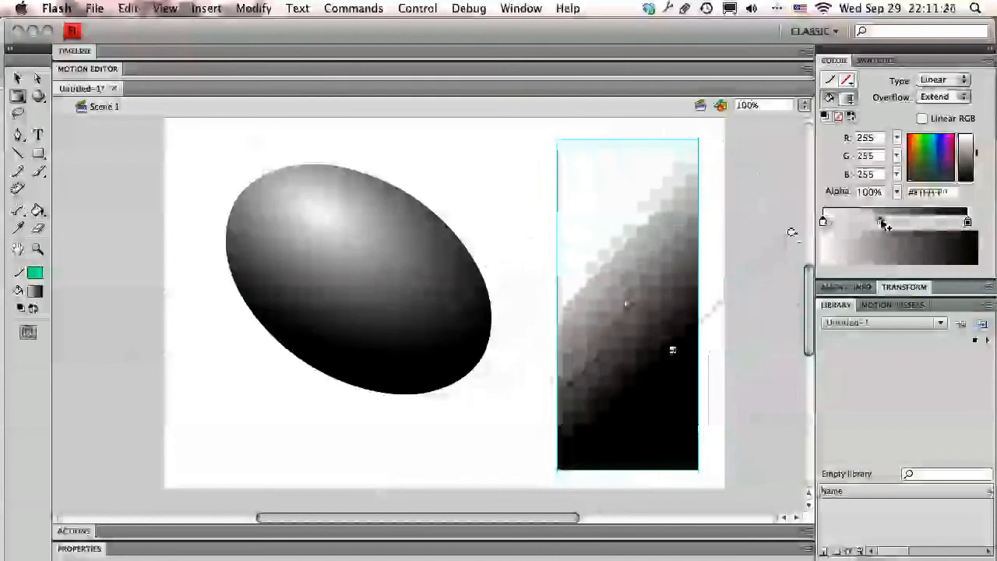
Add a bright green middle stop (#5FE34F) to the rectangle's gradient and recolor its black end stop dark green (#1E5816)
left_click(882, 223)
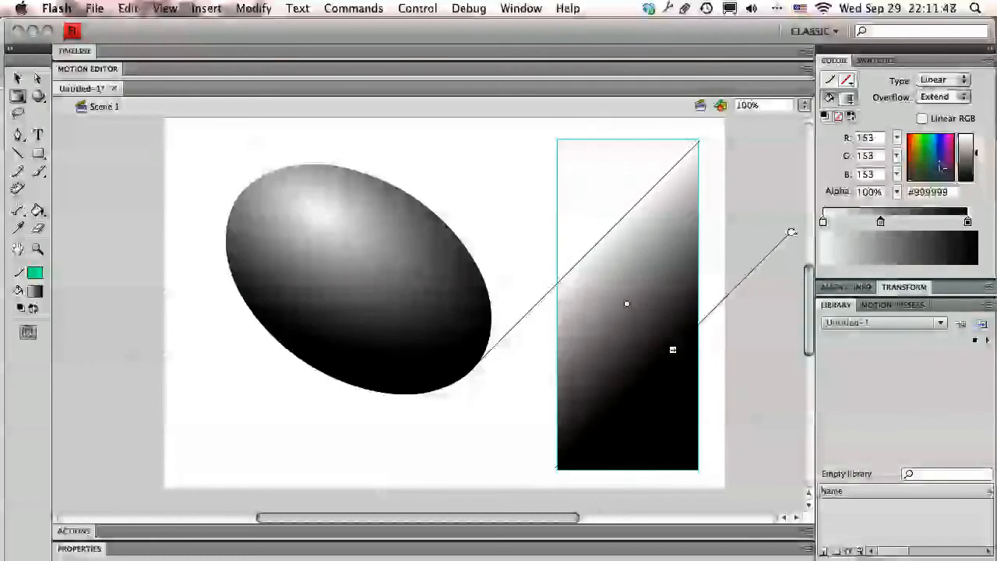
left_click_drag(941, 166, 924, 156)
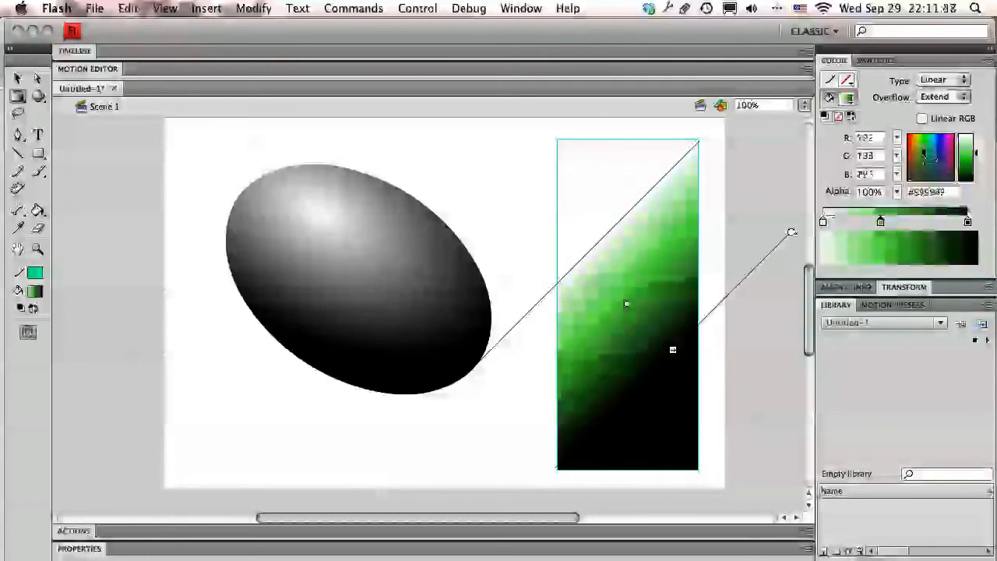
left_click(968, 223)
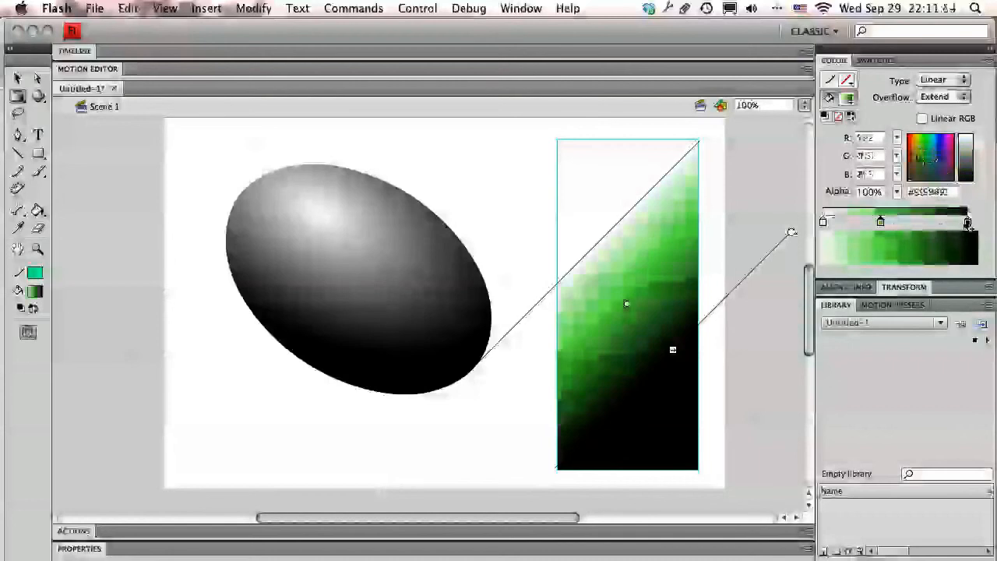
left_click_drag(974, 176, 973, 167)
left_click_drag(978, 160, 925, 157)
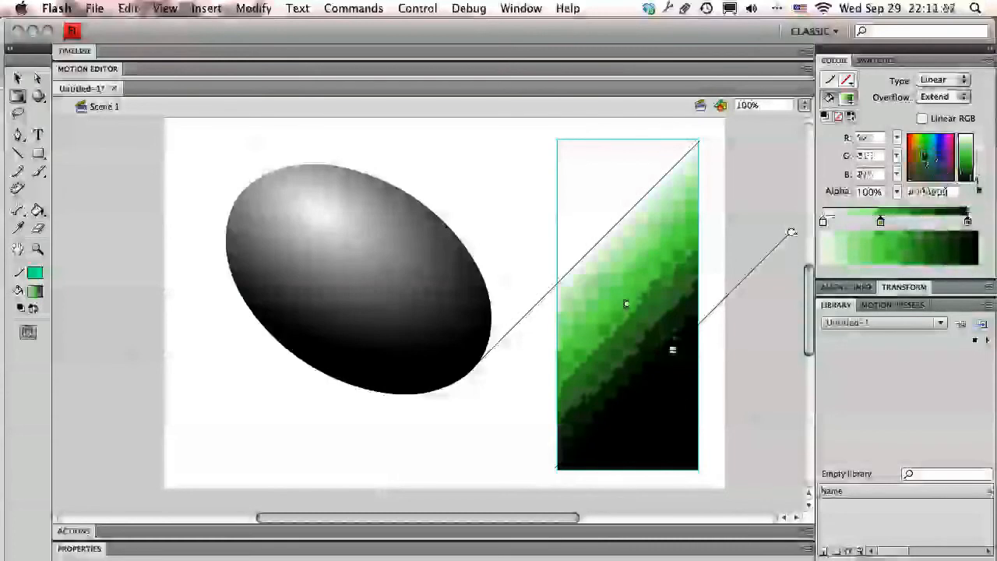
left_click_drag(979, 183, 974, 173)
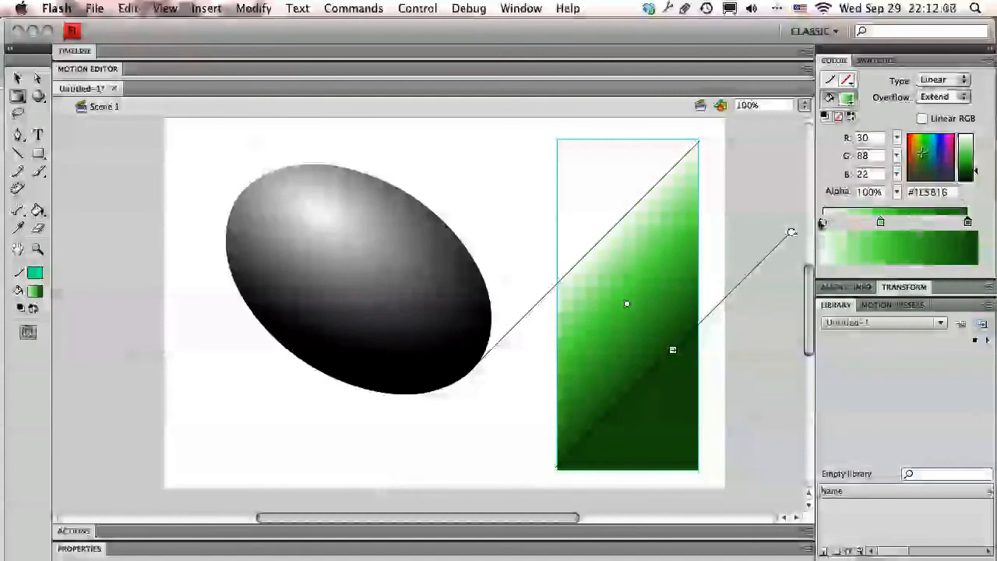
Remove the gradient's white stop, move the bright green stop to the start, and set its alpha to 0%
left_click(824, 224)
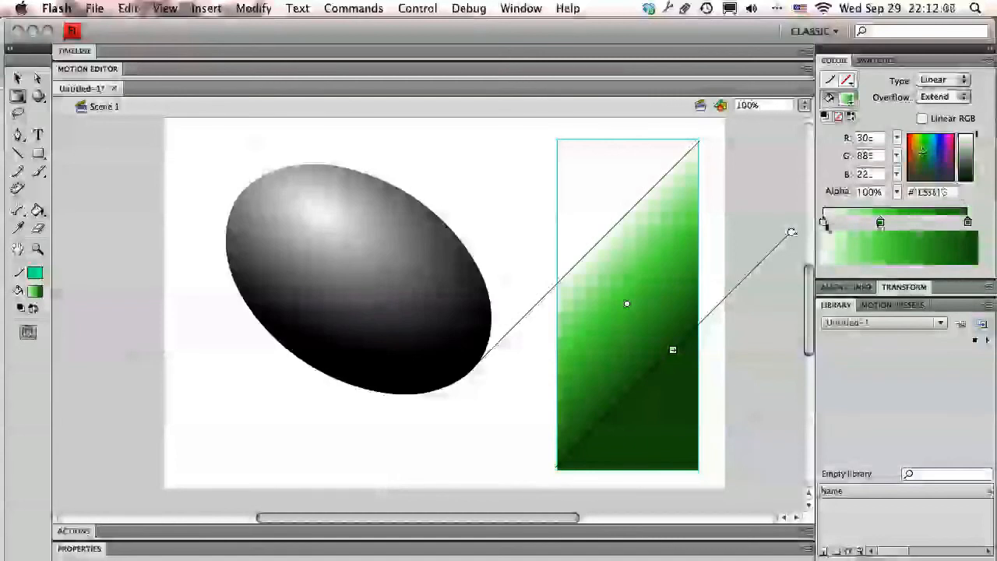
left_click_drag(824, 223, 822, 254)
left_click_drag(881, 224, 823, 225)
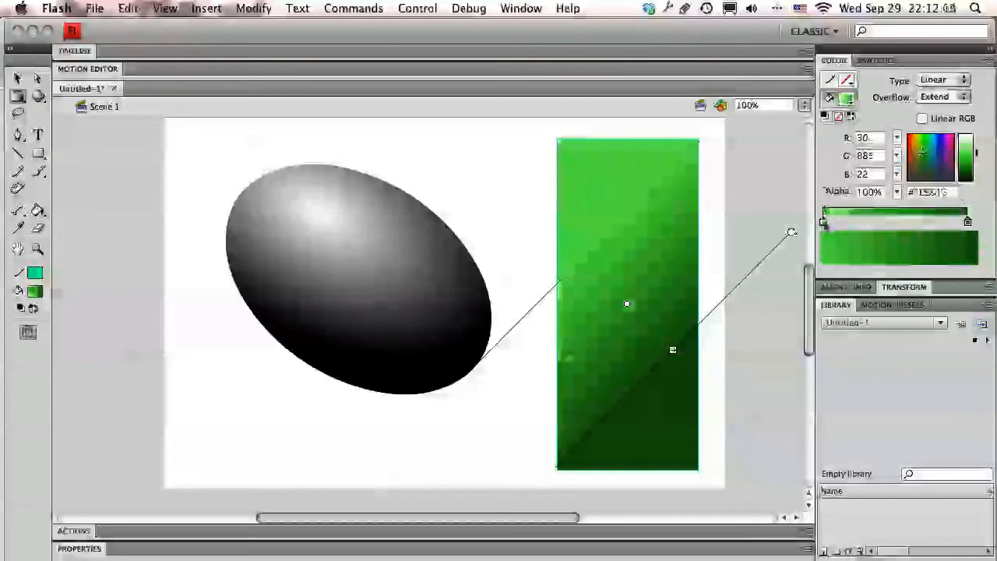
left_click(897, 193)
left_click_drag(897, 193, 890, 273)
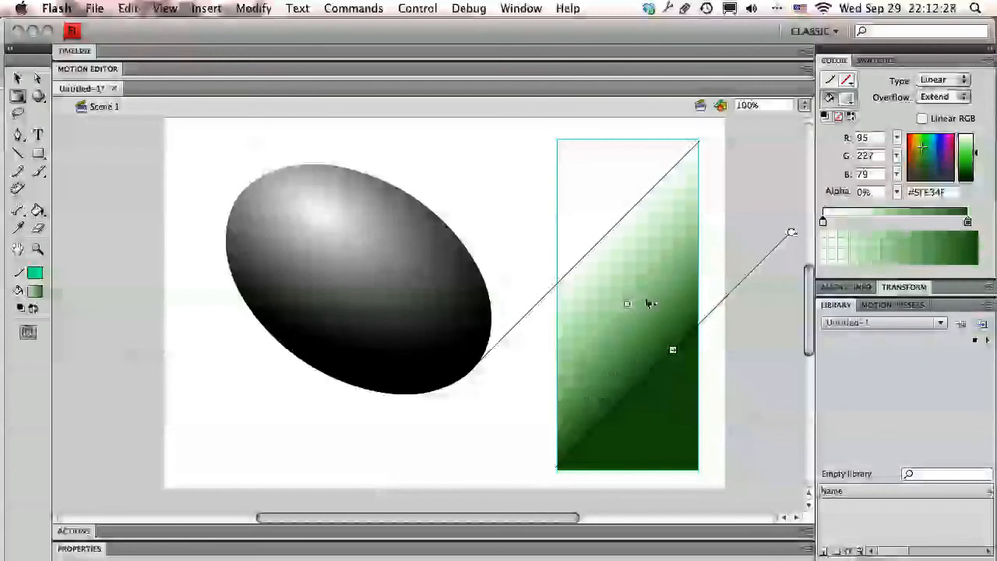
Try to move the rectangle's fill over the oval without its outline, and undo the move
key("v")
left_click_drag(656, 361, 495, 375)
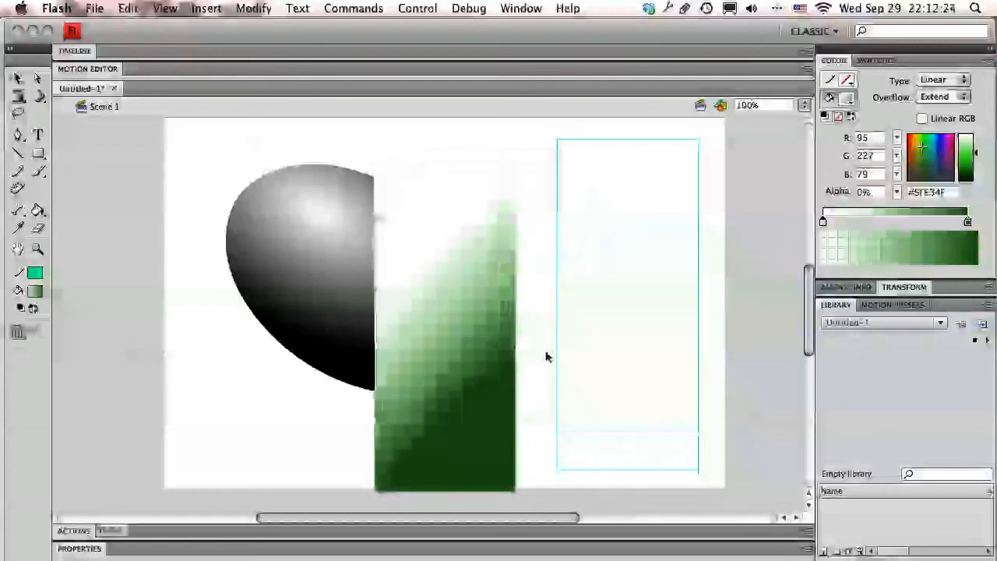
key("super+z")
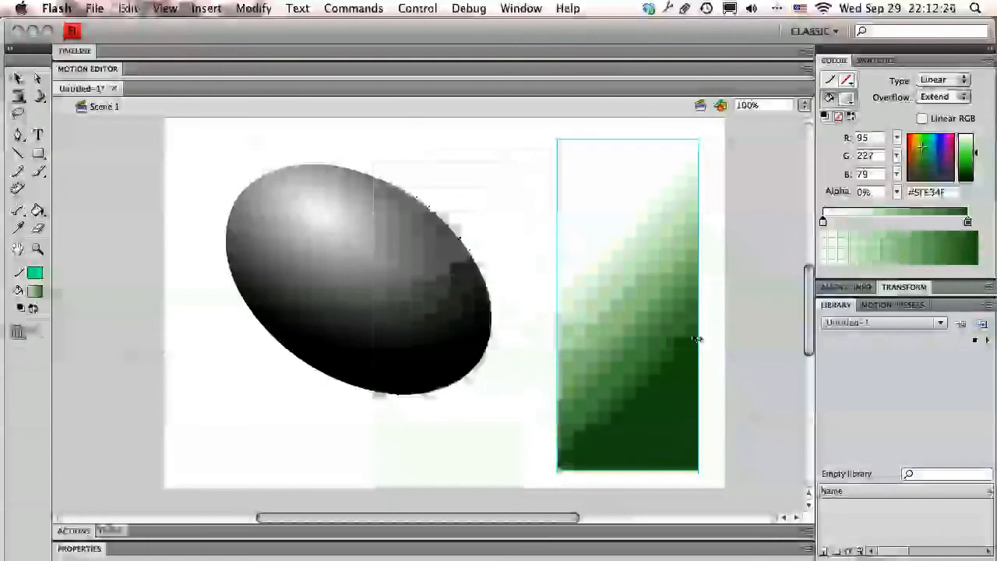
Remove the rectangle's outline and place its gradient fill as a group over the oval's lower part
left_click(711, 338)
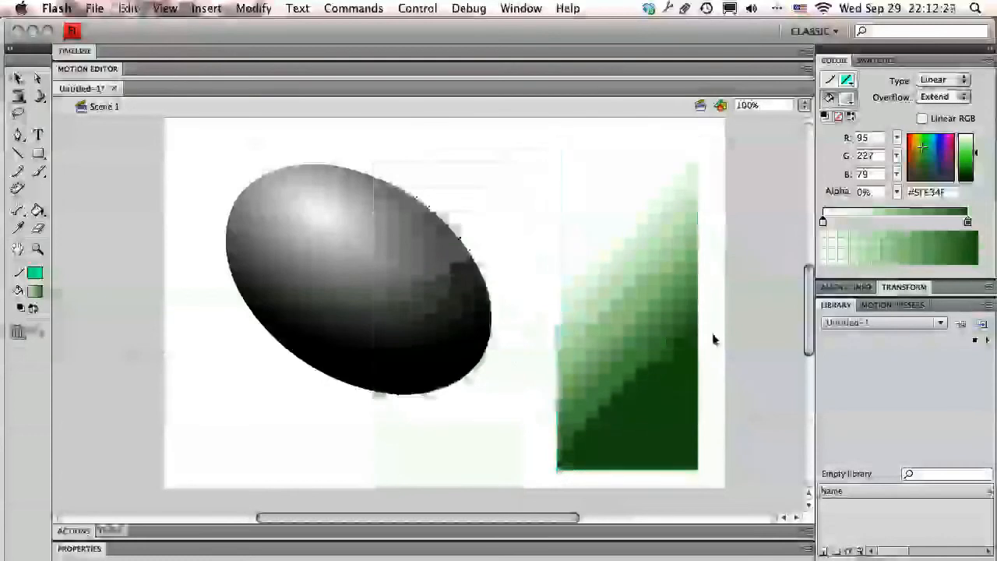
left_click(629, 341)
right_click(649, 335)
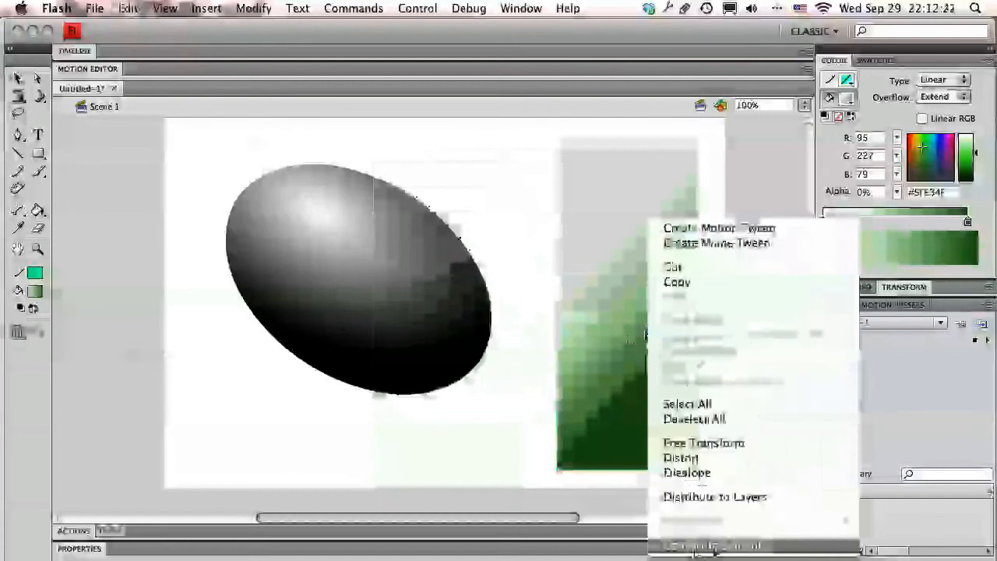
left_click(536, 454)
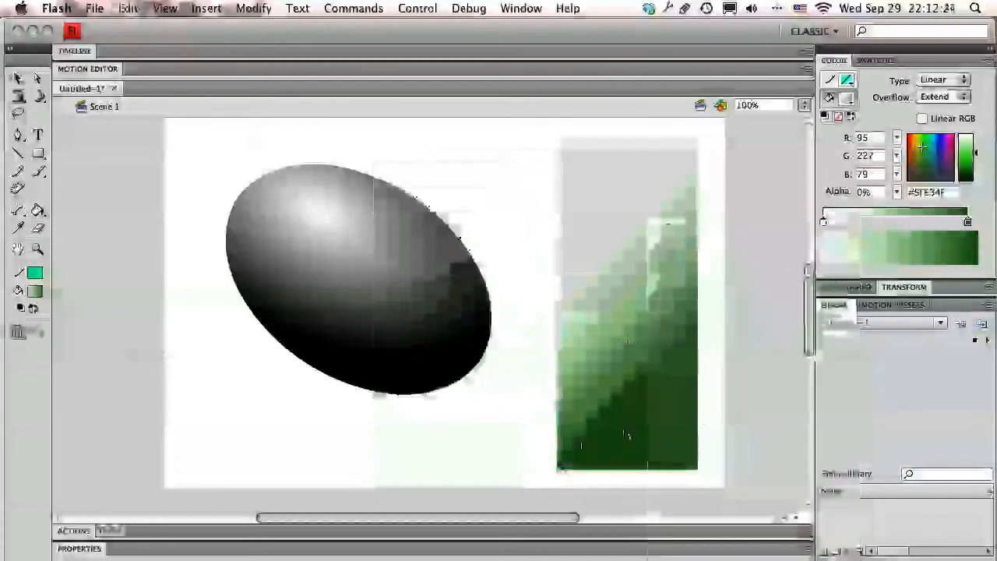
left_click_drag(668, 392, 423, 412)
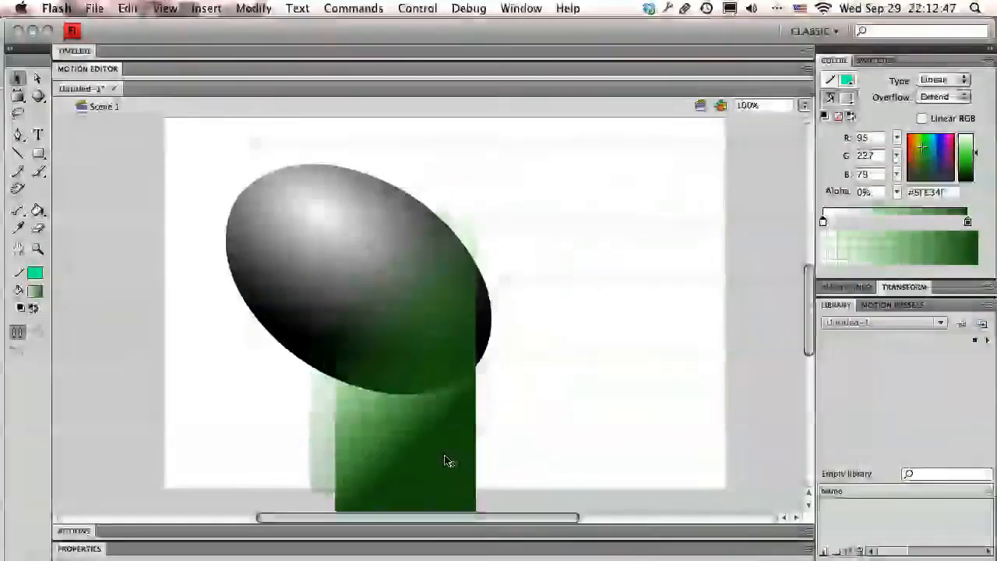
left_click_drag(445, 461, 378, 401)
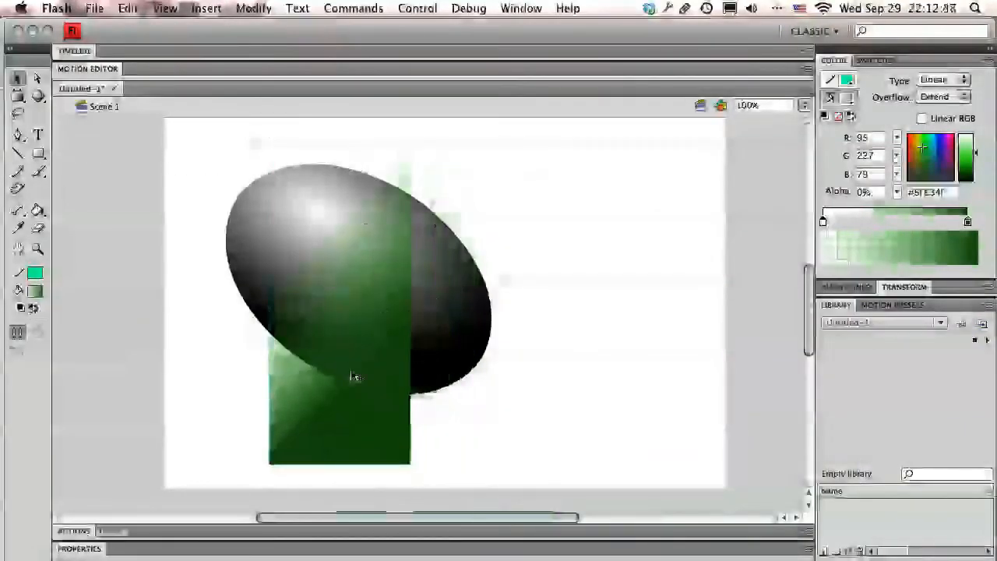
Edit the rectangle group's gradient, shifting the dark green stop close to the start, and move the group back to the oval's right
double_click(393, 414)
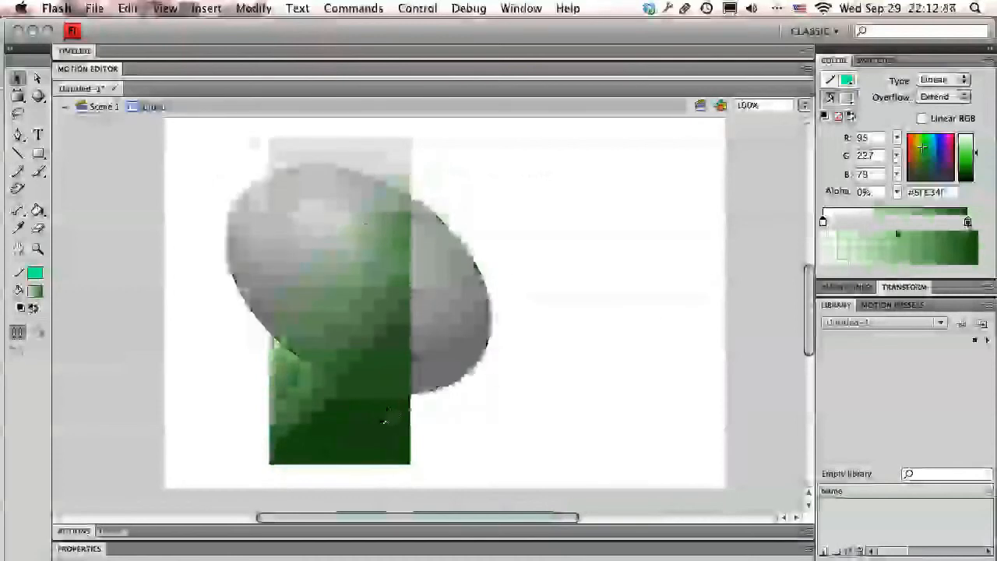
left_click_drag(968, 223, 851, 224)
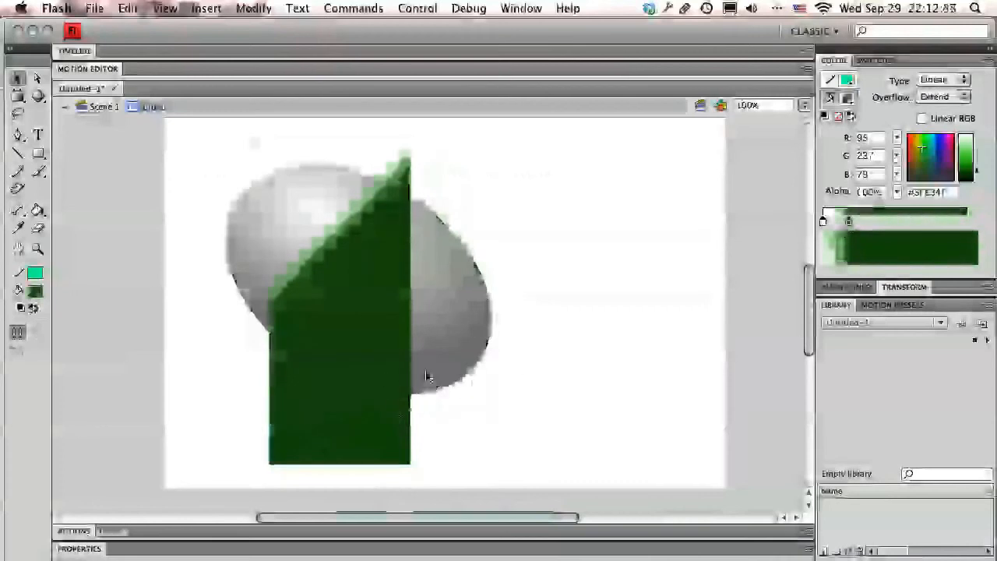
double_click(643, 399)
left_click_drag(398, 366, 590, 361)
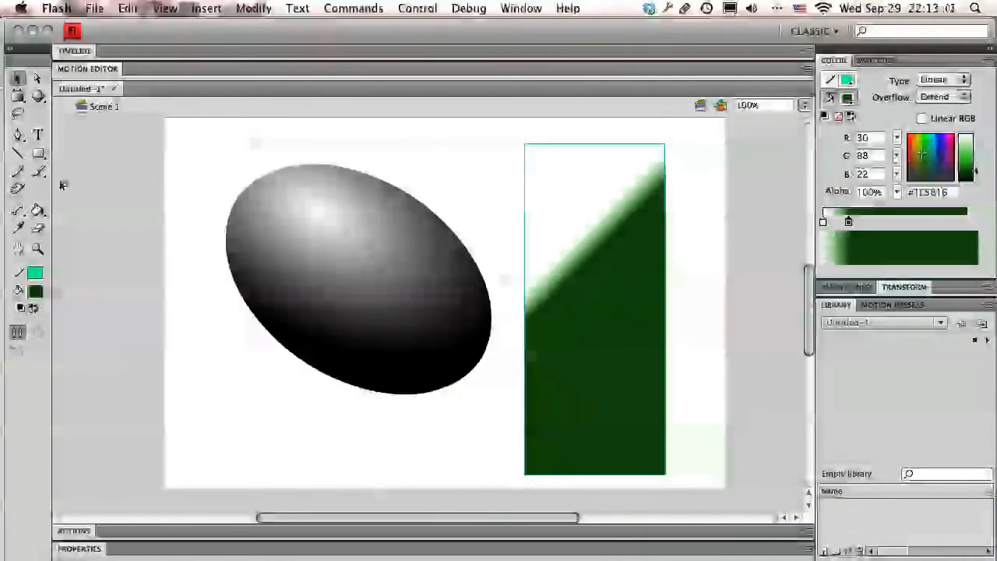
Expand the Timeline, enlarge its height, and select the first frame of Layer 1
left_click(78, 51)
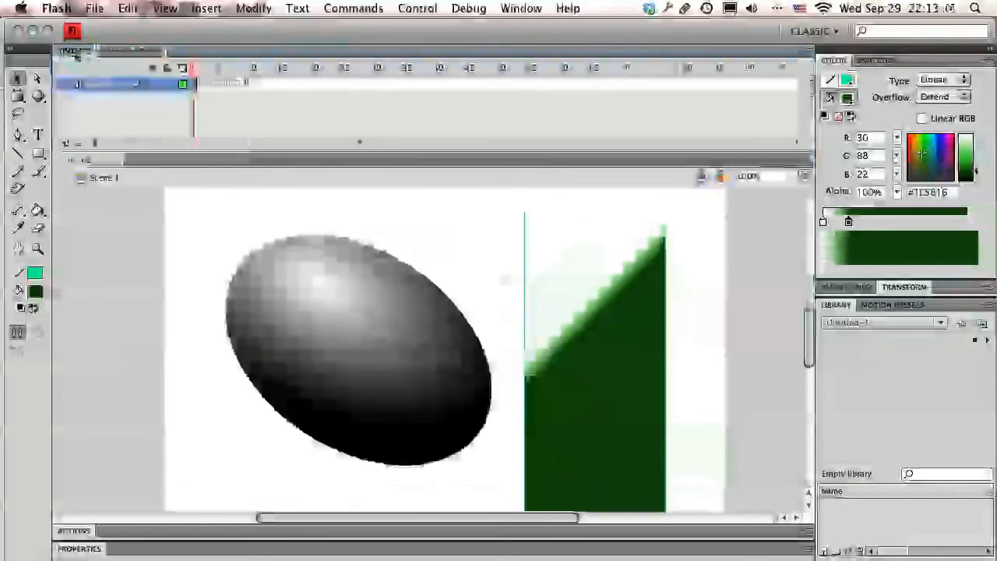
left_click_drag(201, 152, 202, 204)
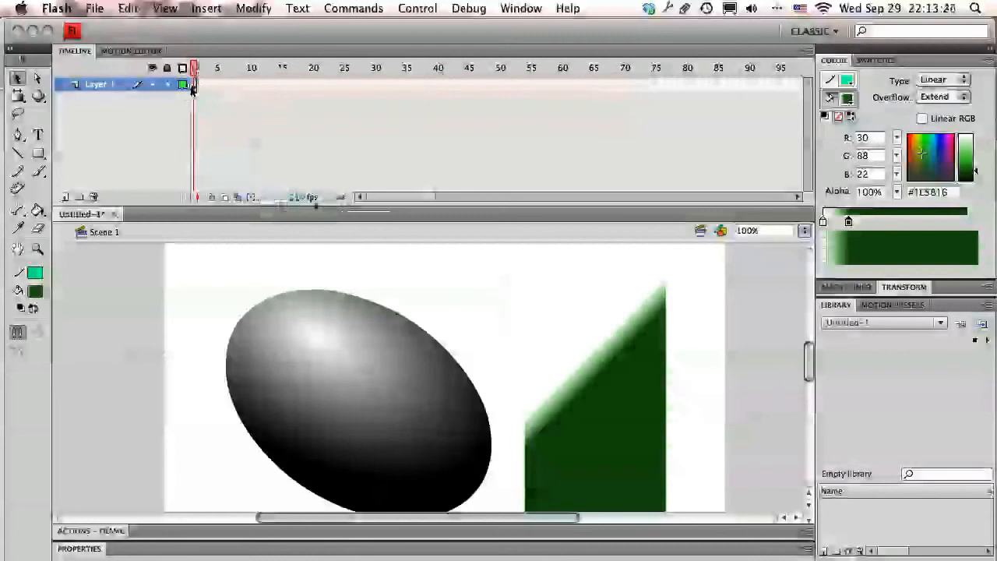
left_click(193, 87)
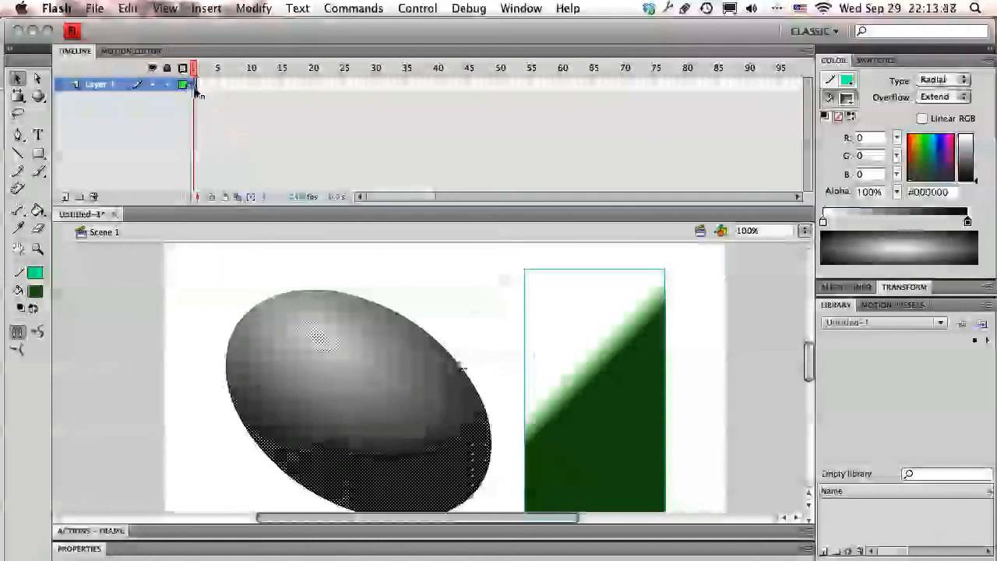
Move the artwork's keyframe on Layer 1 to frame 50 and check the frames before it
left_click(497, 87)
key("F5")
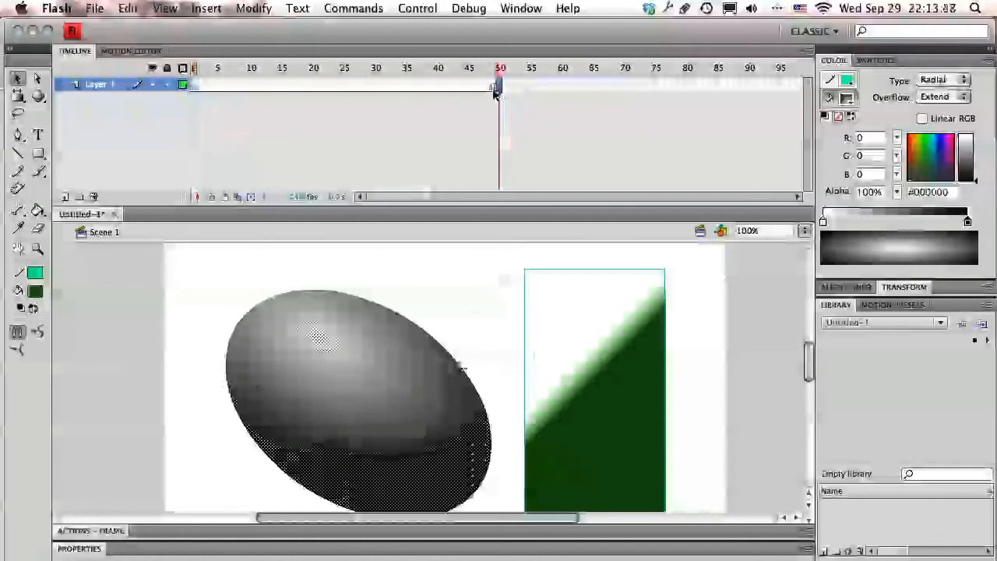
key("Delete")
left_click_drag(499, 68, 535, 70)
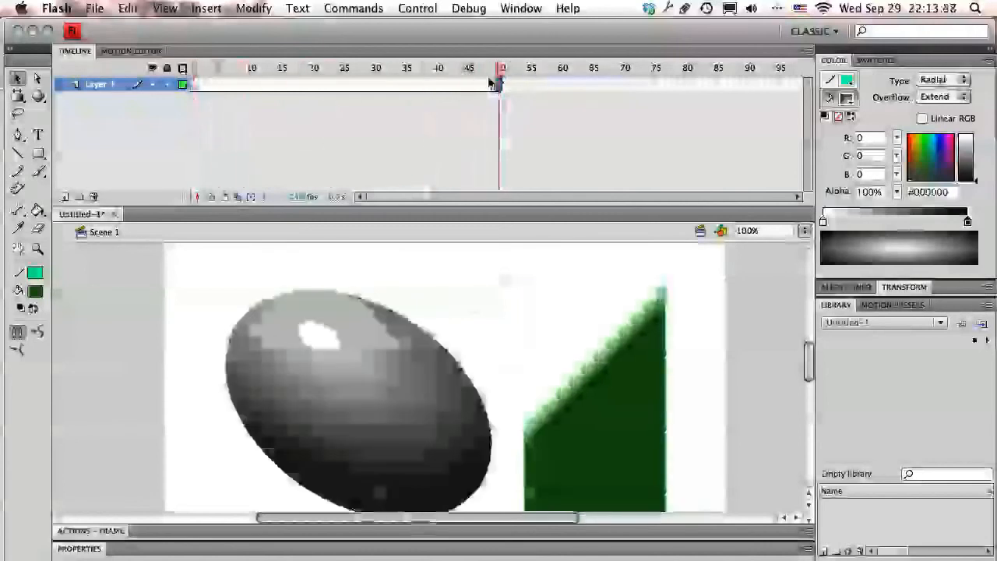
left_click(368, 84)
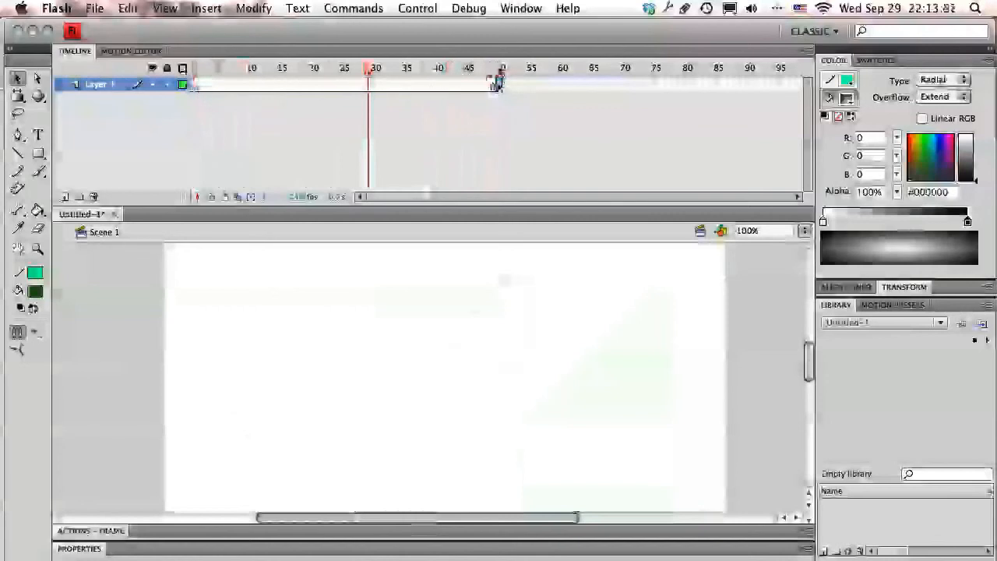
Move the keyframe at frame 50 back to frame 1 so the artwork spans frames 1 to 50
left_click(497, 85)
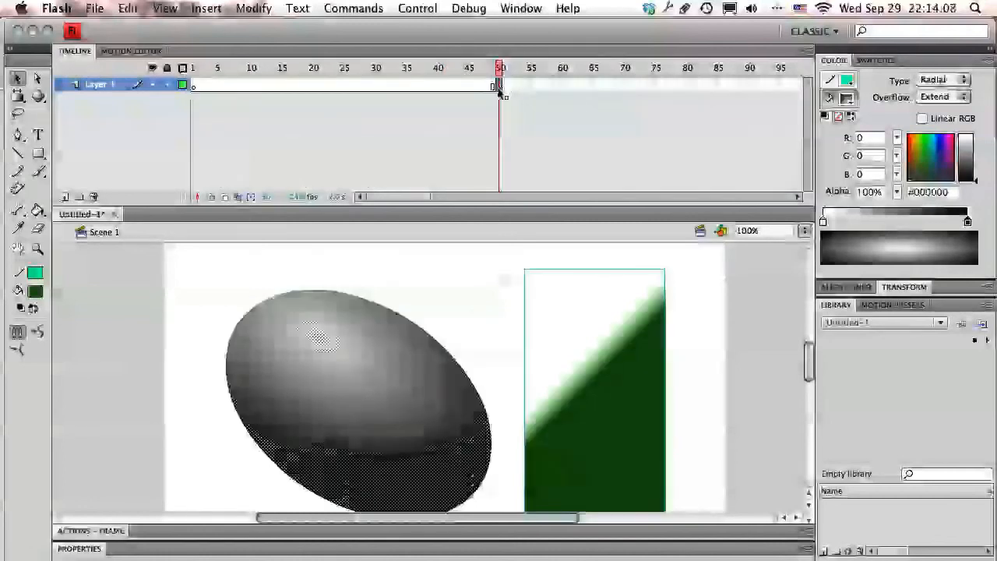
left_click(171, 86)
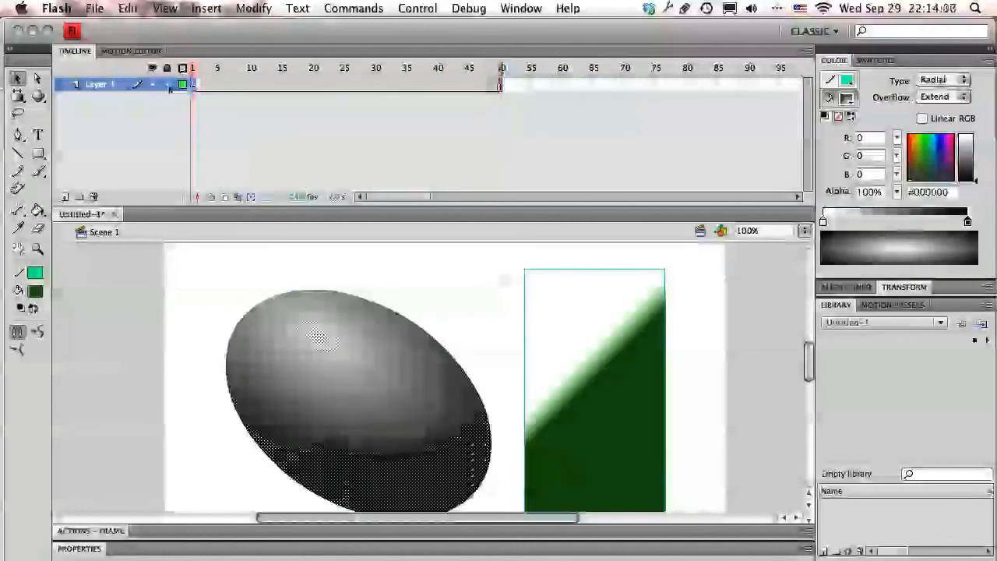
mouse_move(195, 68)
left_mouse_down()
mouse_move(532, 83)
mouse_move(193, 72)
left_mouse_up()
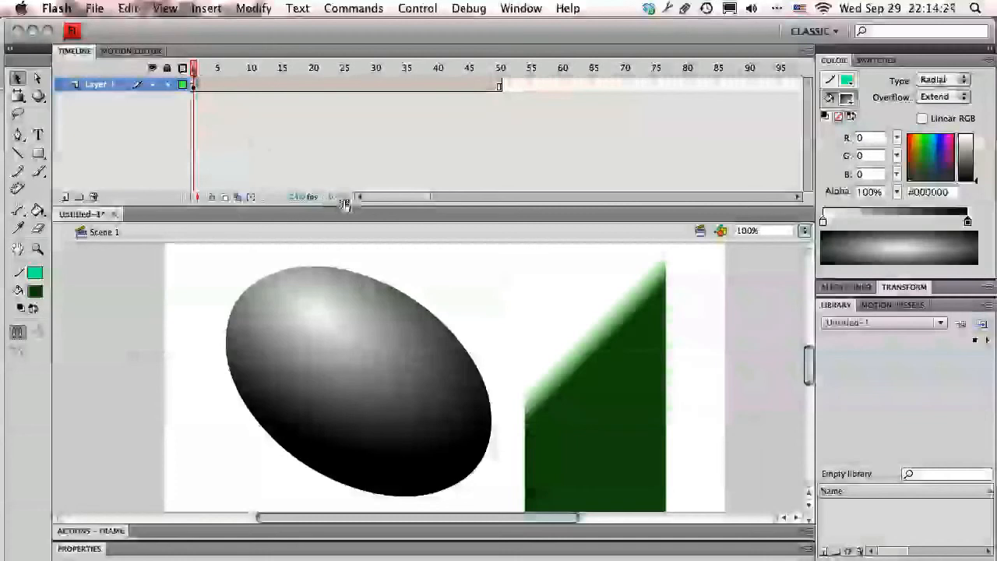
Insert a keyframe at frame 50 of Layer 1
left_click(500, 69)
left_click_drag(470, 80, 537, 81)
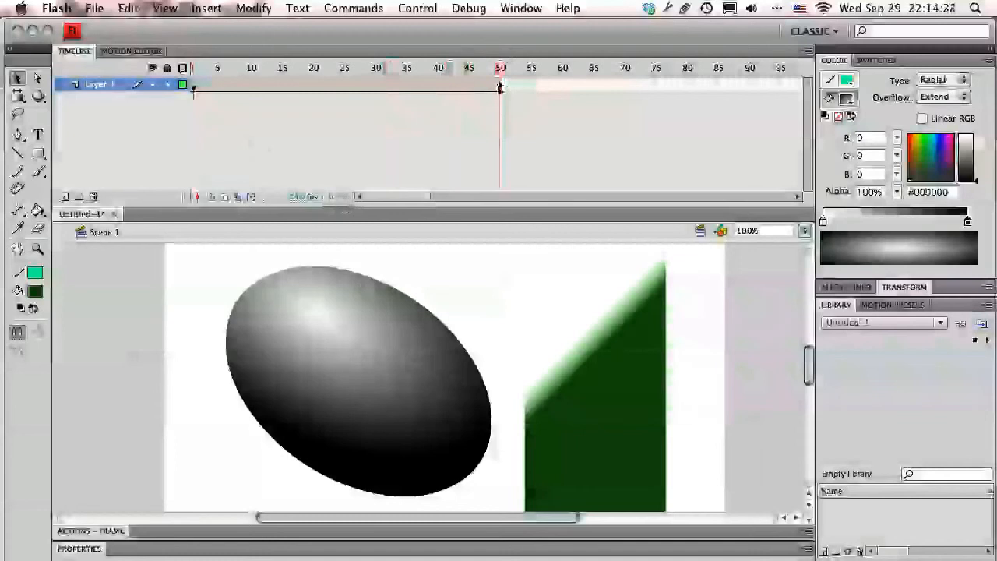
right_click(501, 86)
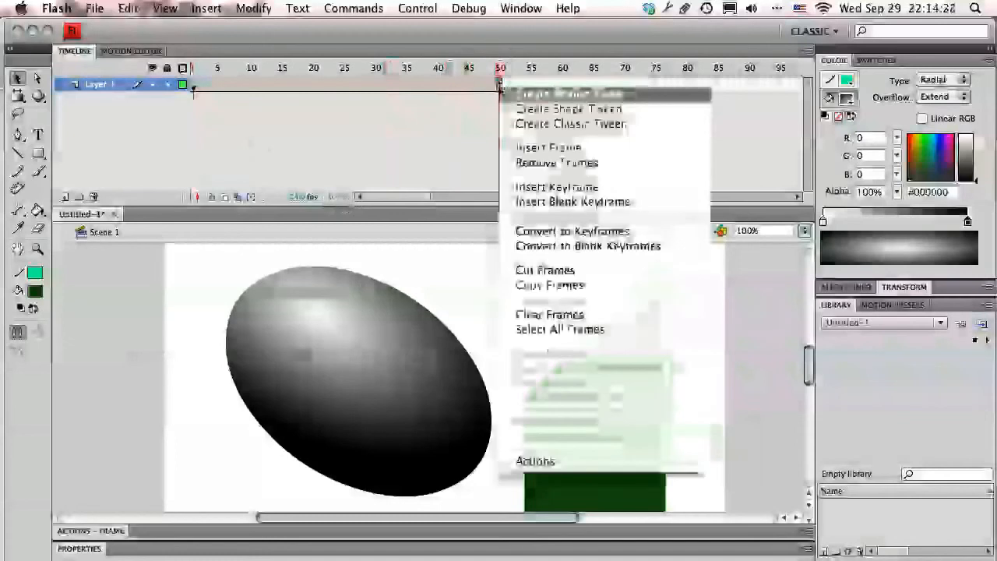
left_click(578, 189)
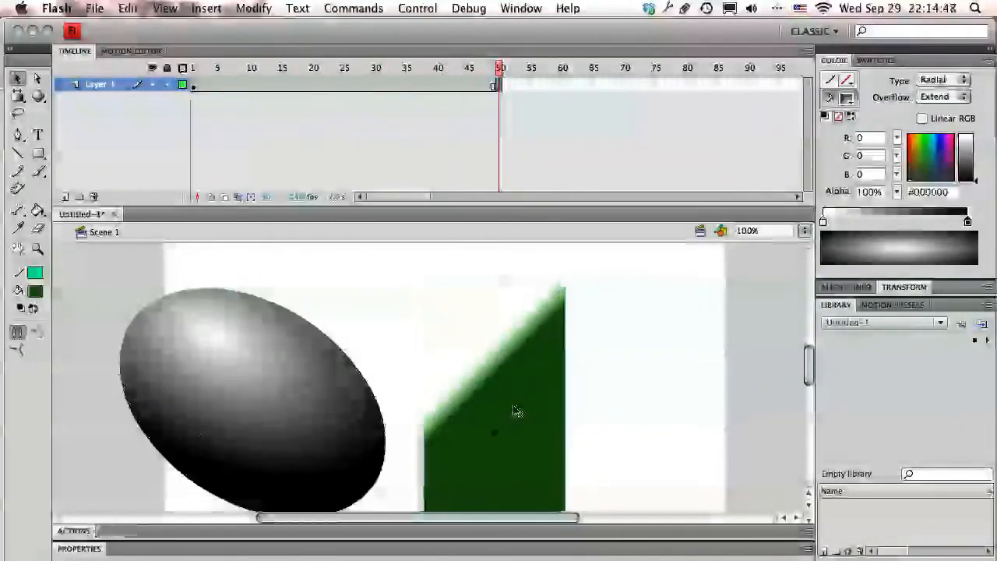
Reposition the green rectangle and the oval in frame 50, and compare frame 49 with frame 50
left_click_drag(514, 408, 655, 320)
left_click_drag(273, 411, 430, 410)
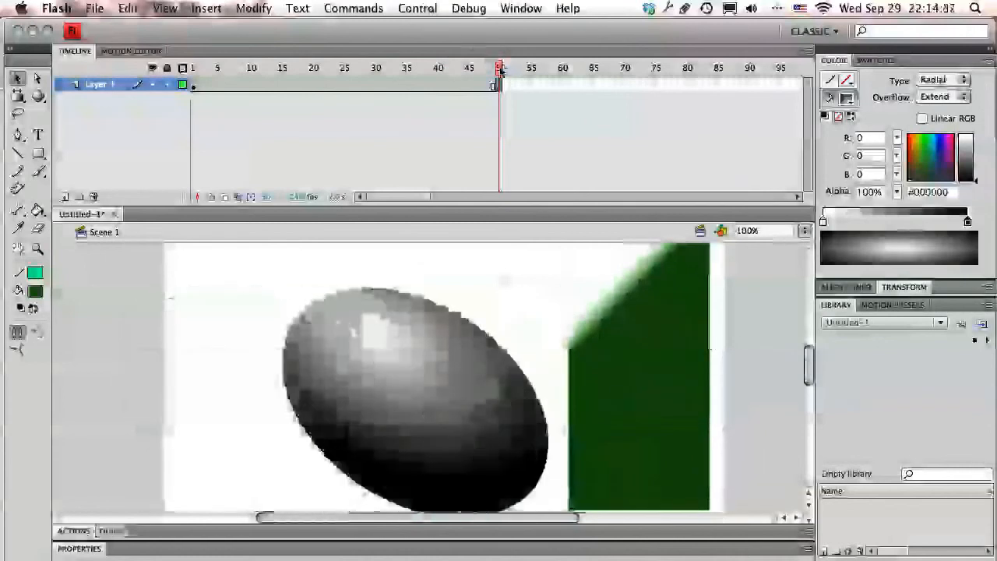
mouse_move(501, 70)
left_mouse_down()
mouse_move(490, 117)
mouse_move(494, 70)
mouse_move(194, 71)
mouse_move(396, 70)
mouse_move(501, 95)
mouse_move(494, 86)
left_mouse_up()
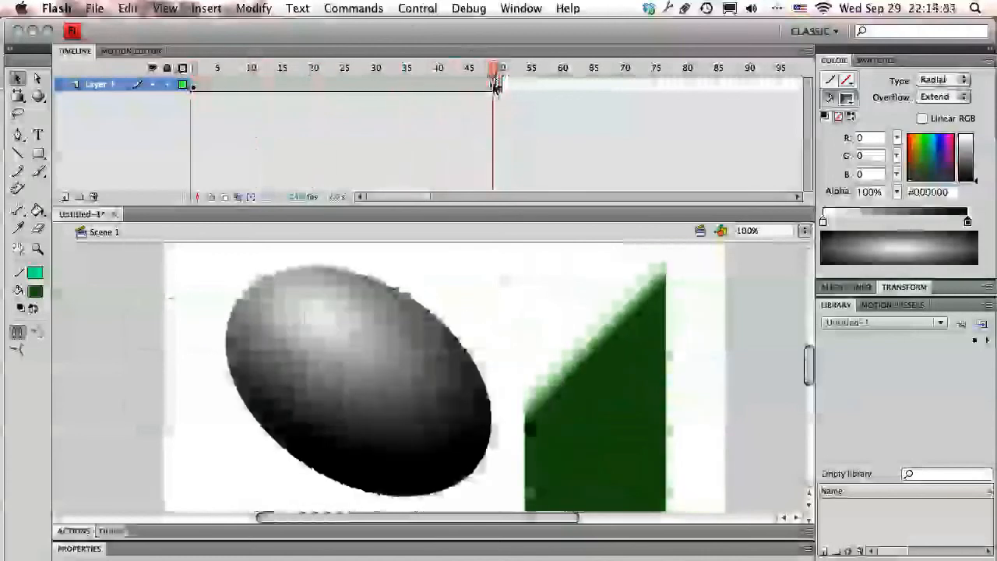
left_click_drag(496, 84, 500, 84)
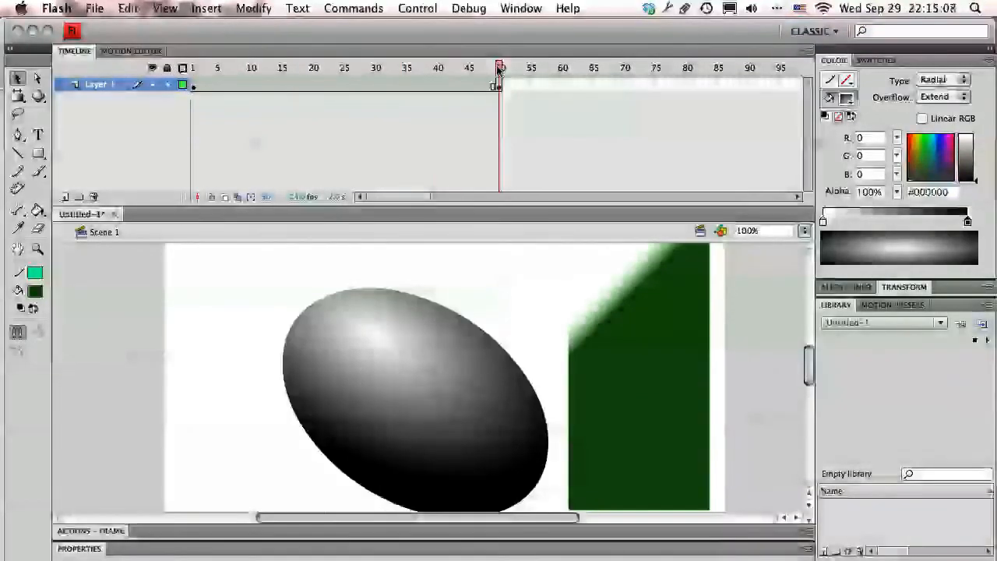
left_click_drag(499, 78, 501, 81)
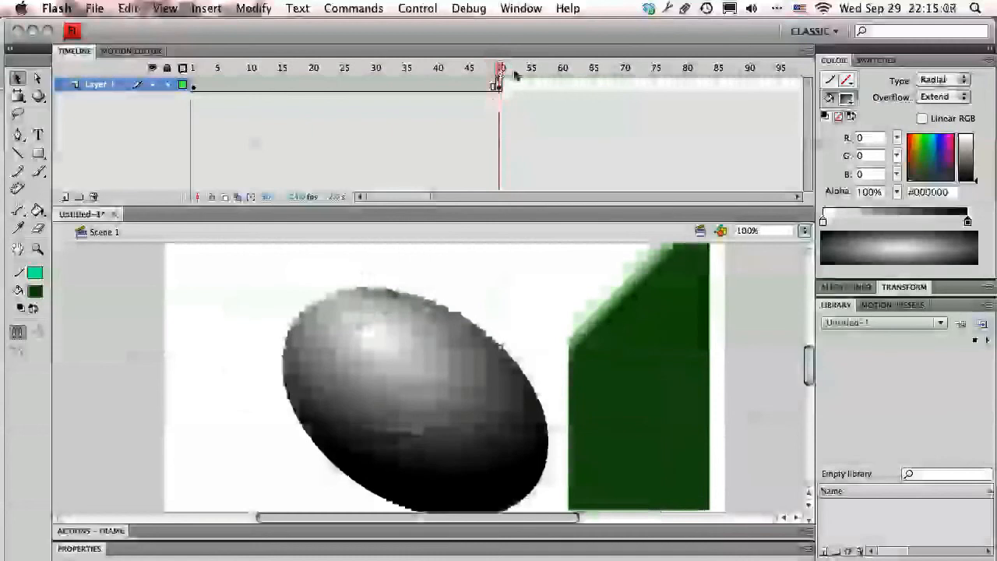
Try to create a motion tween at frame 36 of Layer 1, converting the selected objects to a symbol
left_click(412, 84)
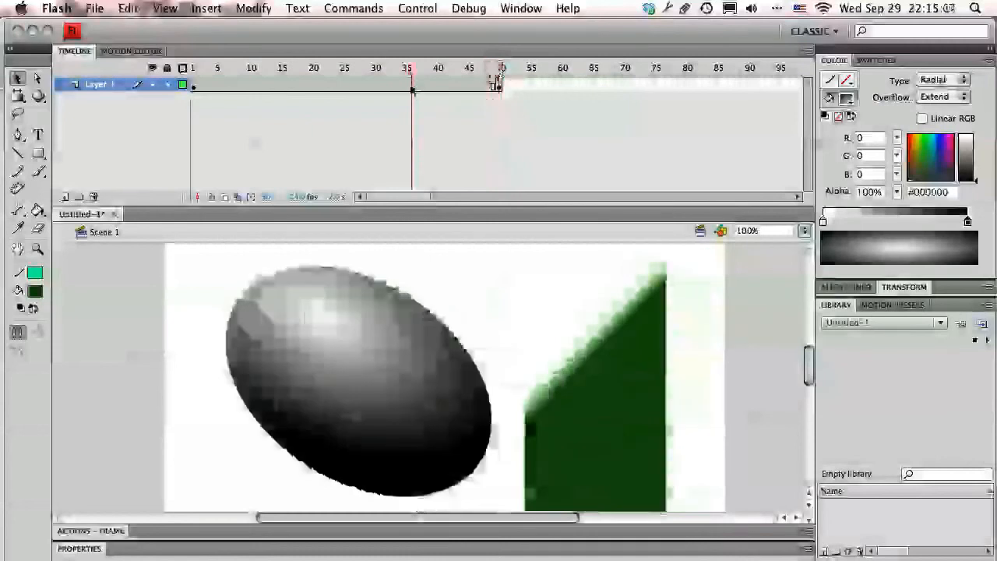
right_click(413, 88)
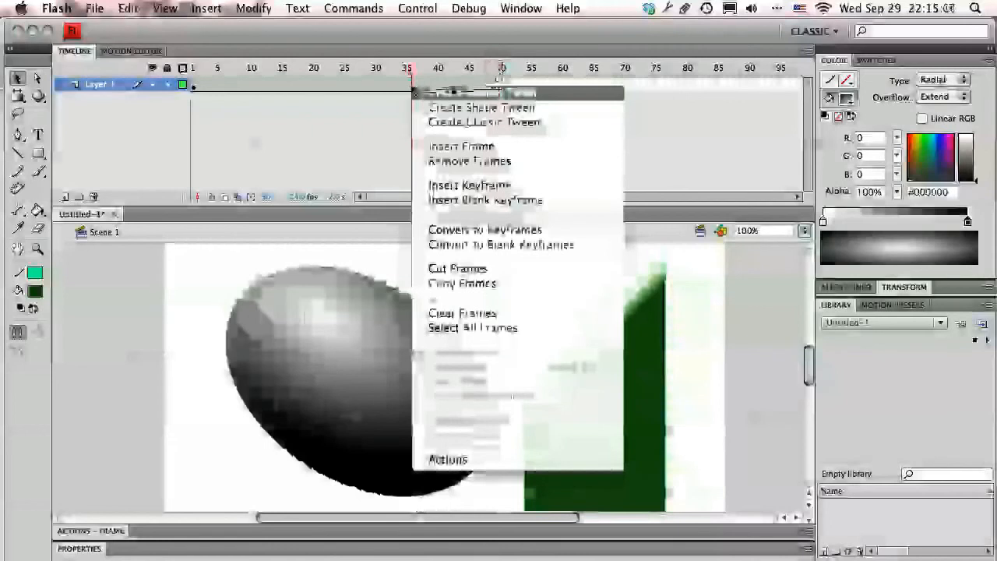
left_click(432, 94)
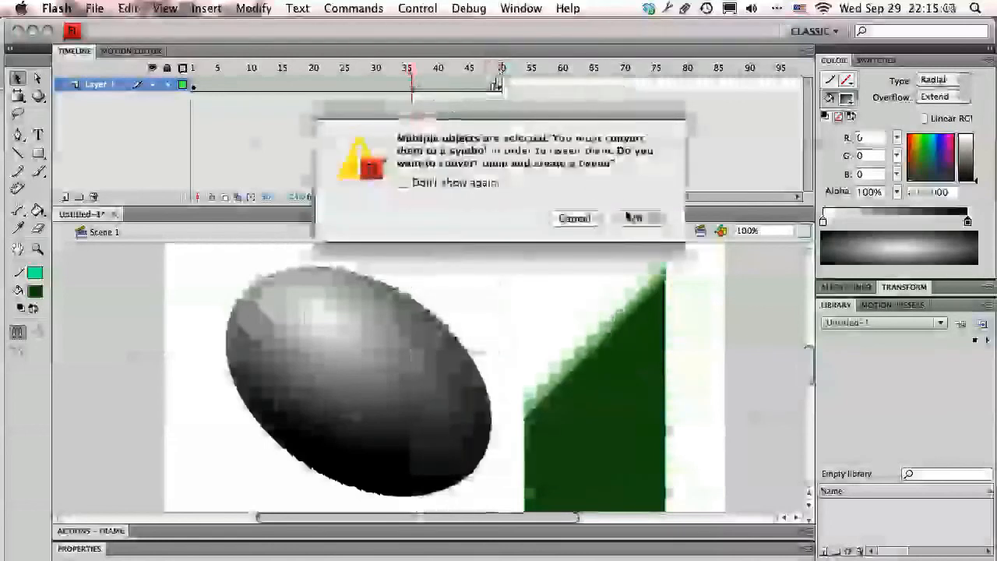
left_click(632, 217)
left_click(399, 103)
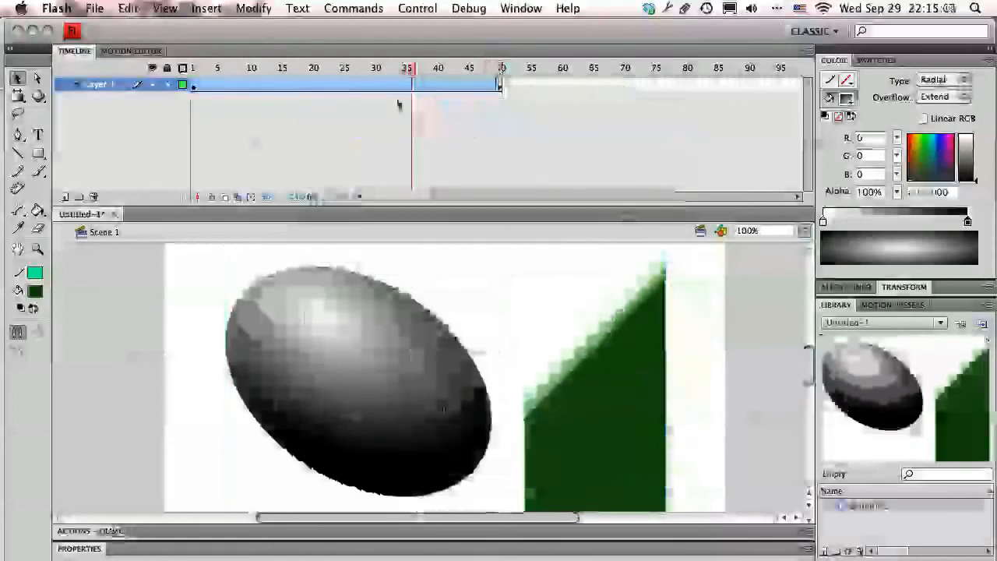
left_click_drag(413, 70, 730, 121)
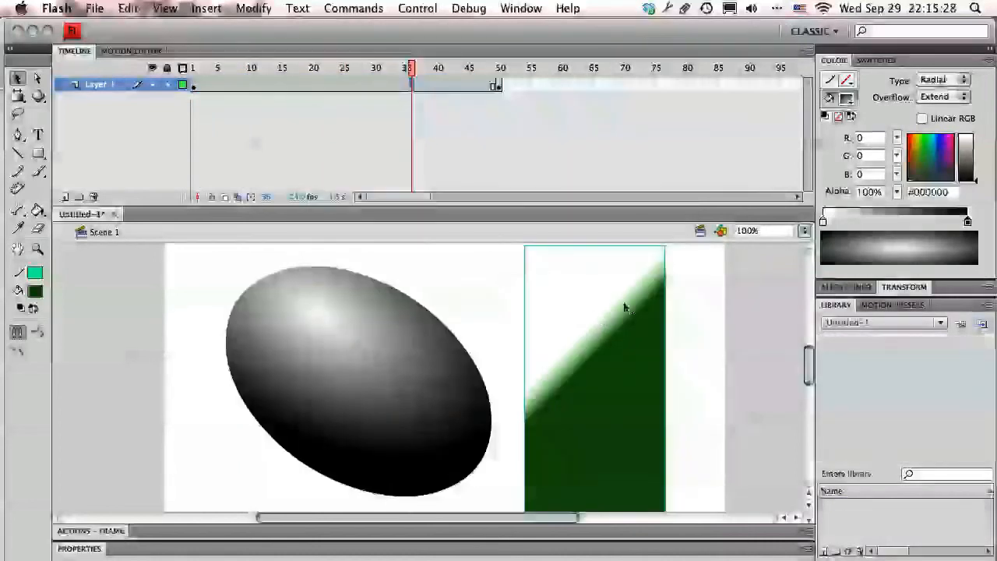
left_click(712, 307)
Undo the object moves and the frame 50 keyframe on Layer 1
key("super+z")
key("super+z")
key("super+z")
key("super+z")
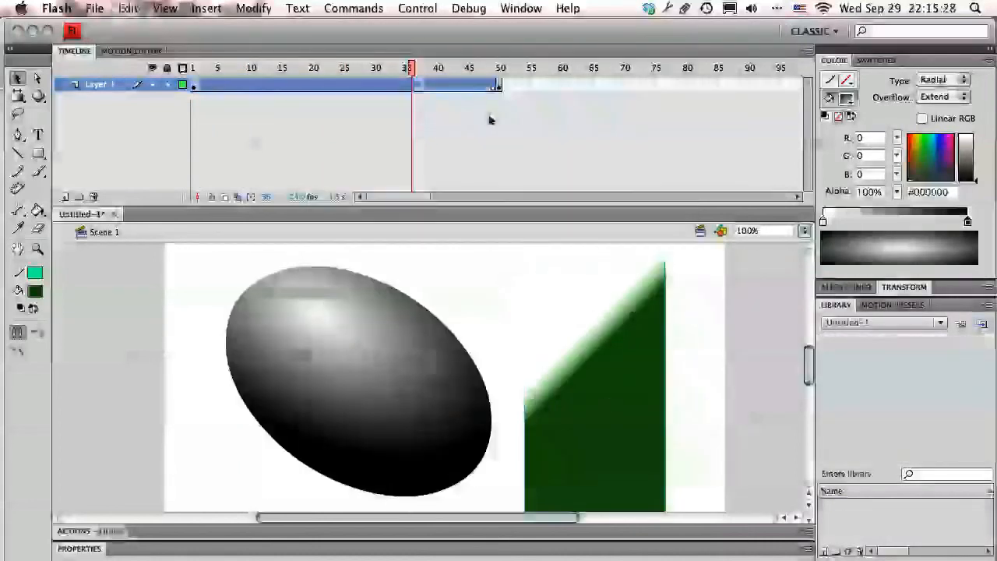
key("super+z")
key("super+z")
key("super+z")
key("super+z")
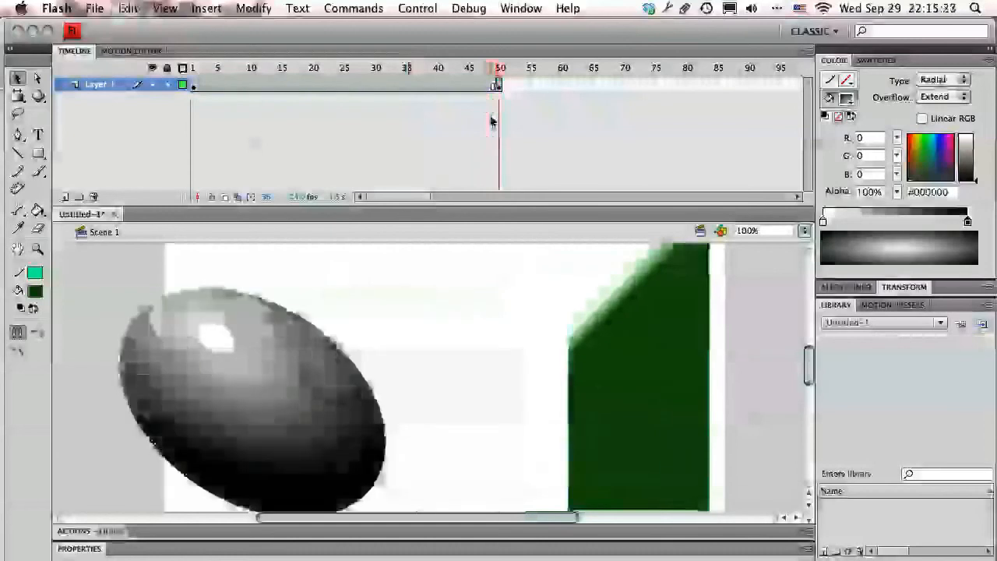
key("super+z")
key("super+z")
key("super+z")
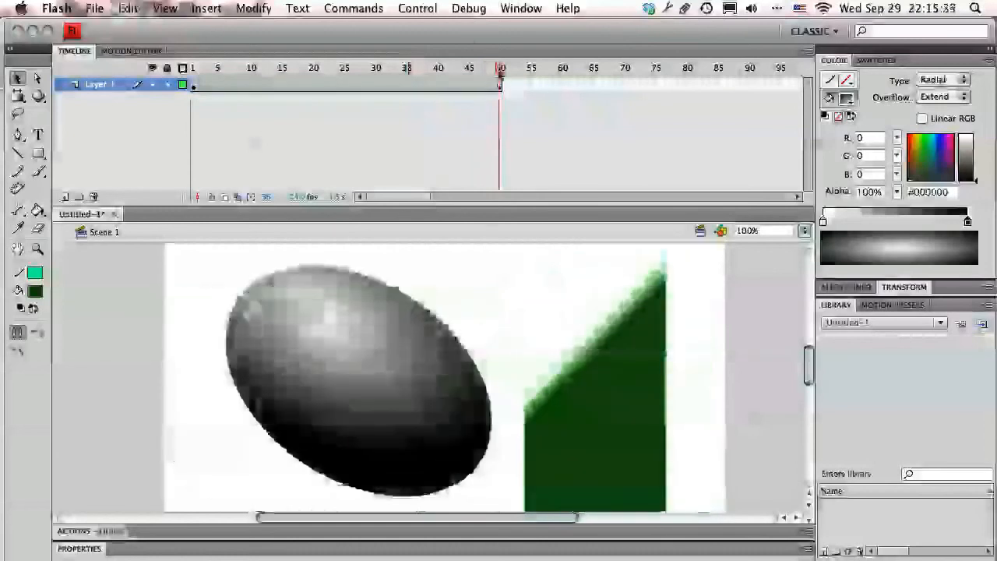
key("super+z")
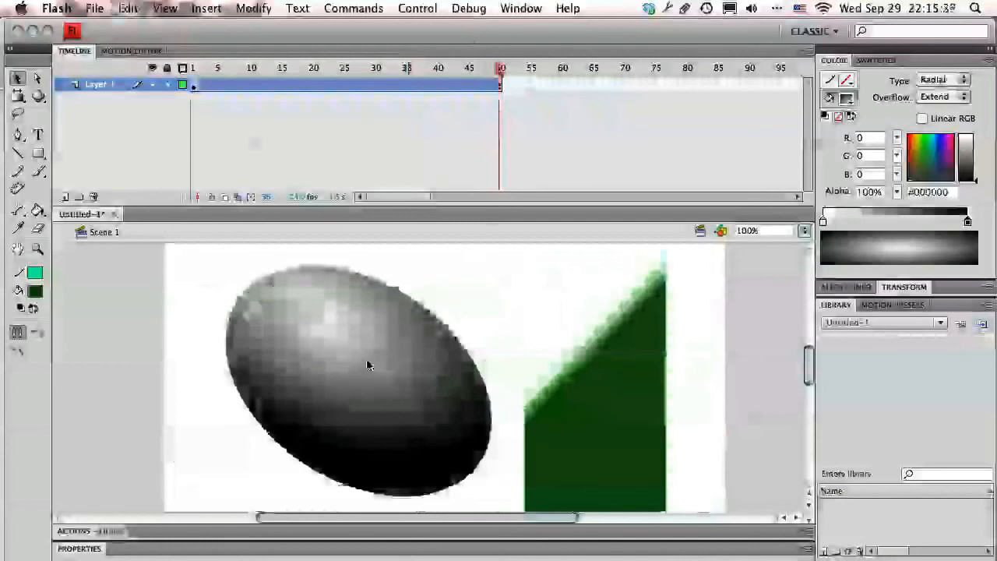
Cut the oval from Layer 1 and paste it in place on a new layer above
right_click(359, 364)
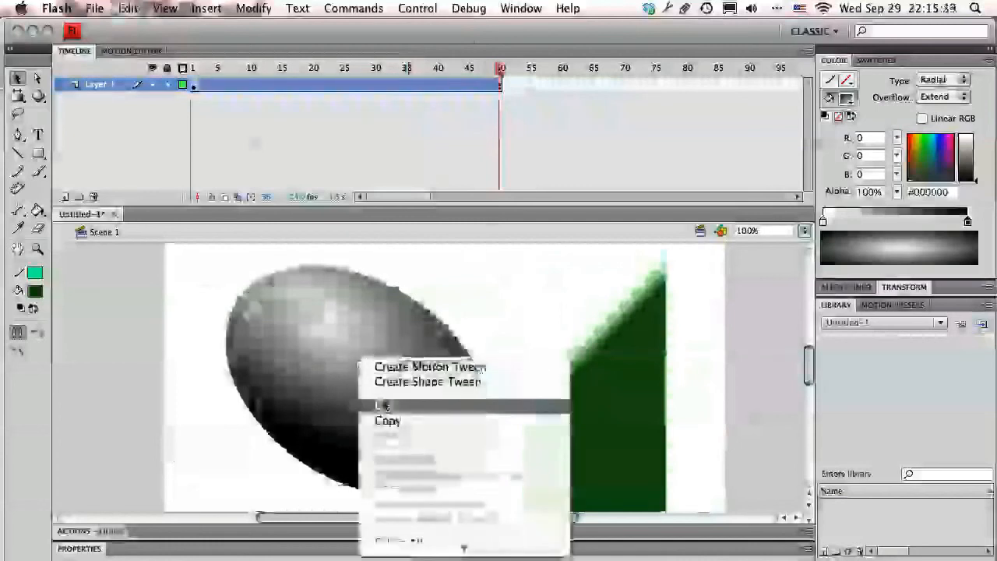
left_click(387, 405)
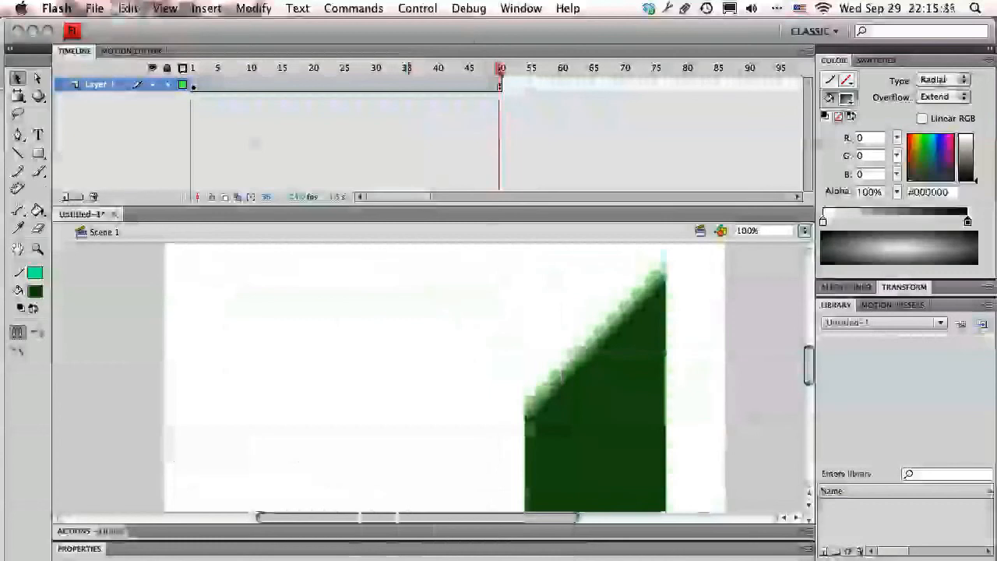
left_click(66, 198)
right_click(304, 315)
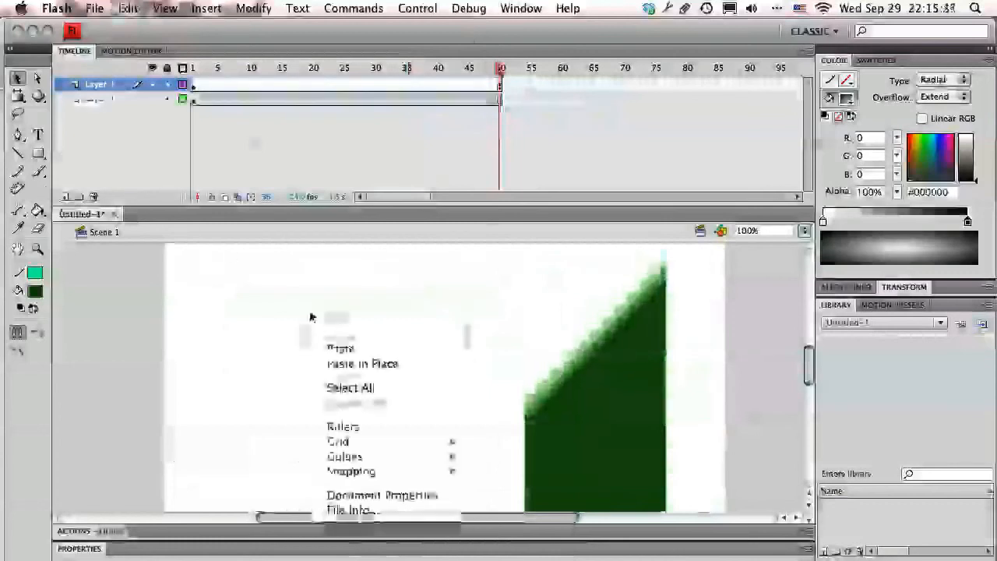
left_click(399, 365)
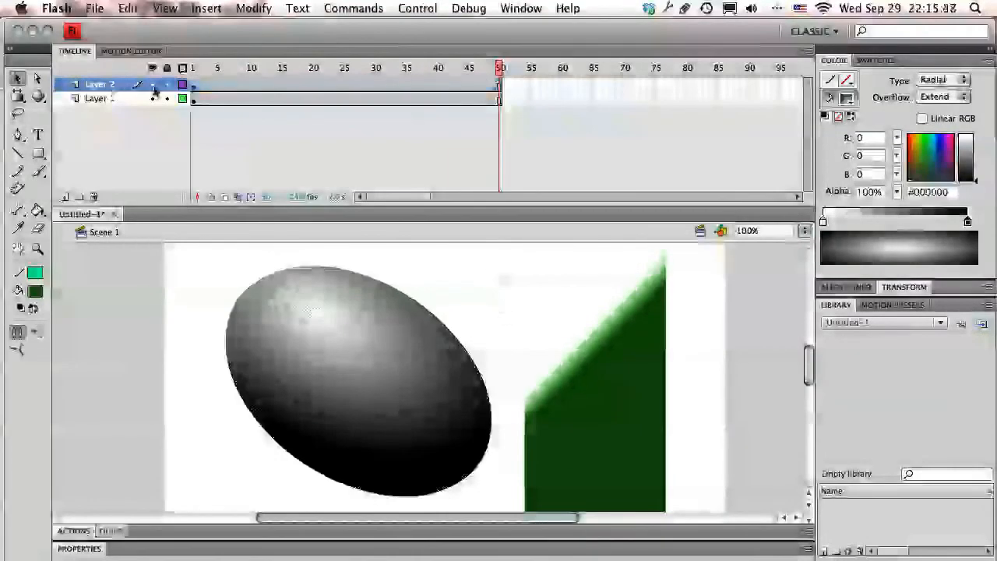
Check which object belongs to each layer by toggling layer visibility and selecting the oval and the green rectangle
left_click(153, 85)
left_click(153, 85)
left_click(154, 99)
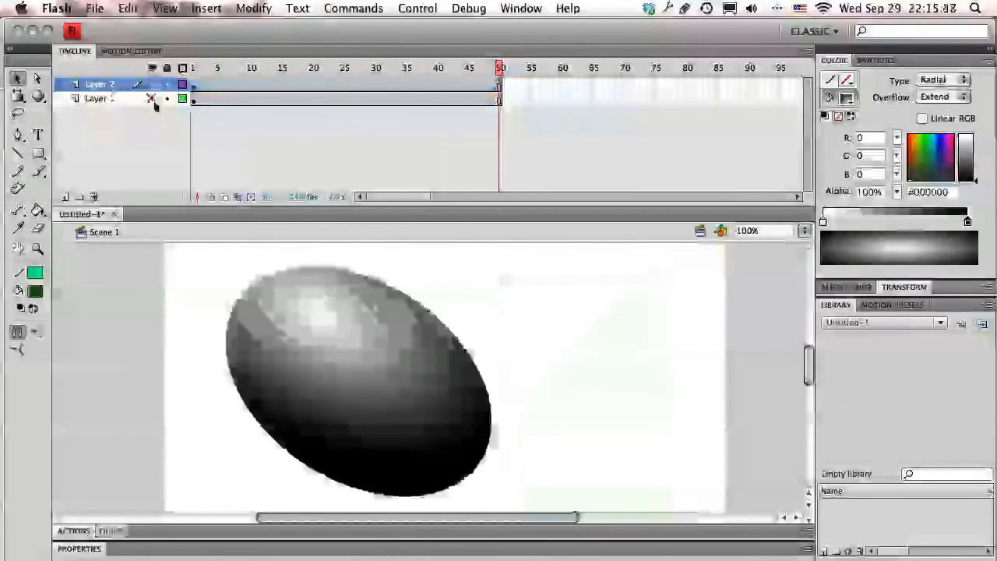
left_click(153, 99)
left_click(379, 328)
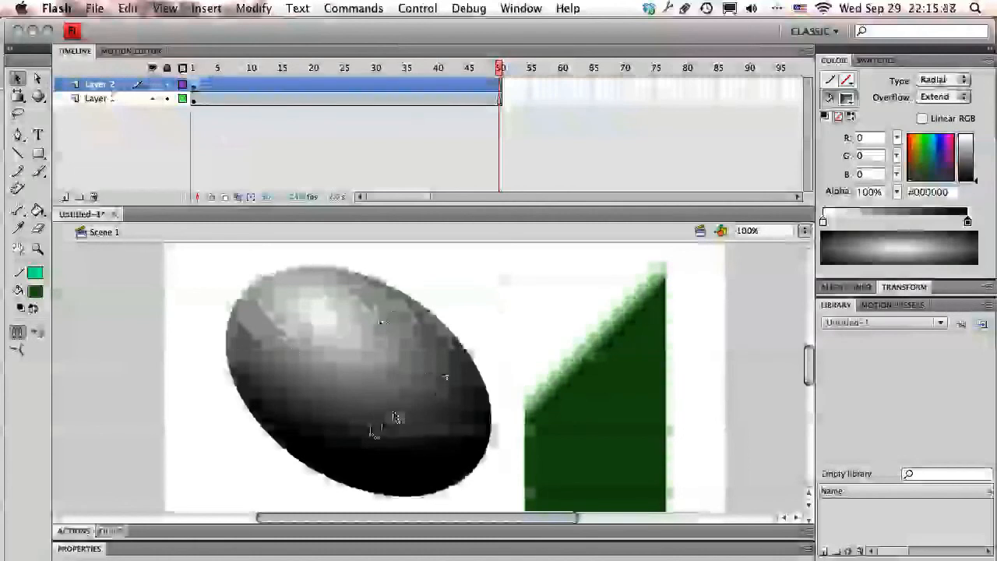
left_click(566, 390)
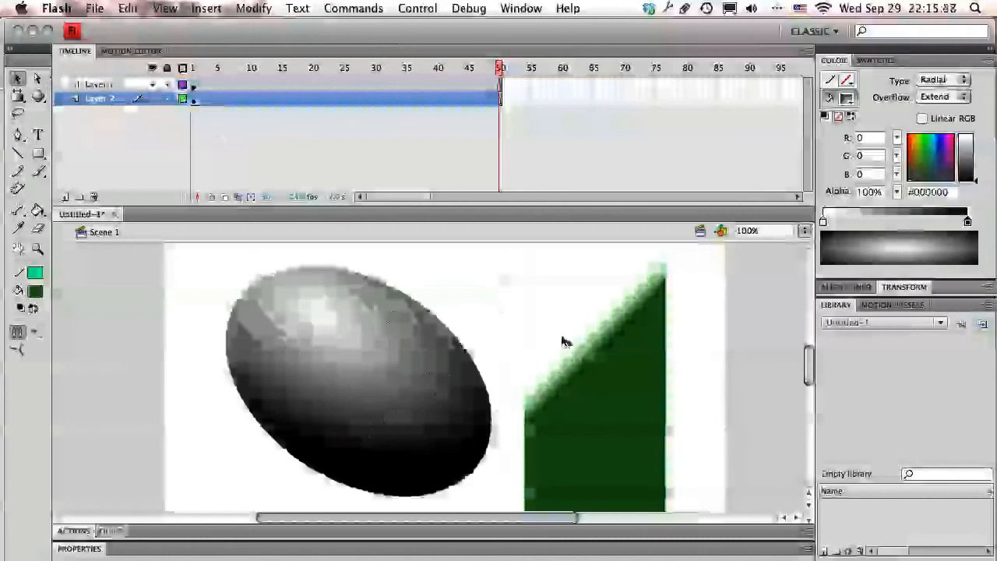
left_click(347, 382)
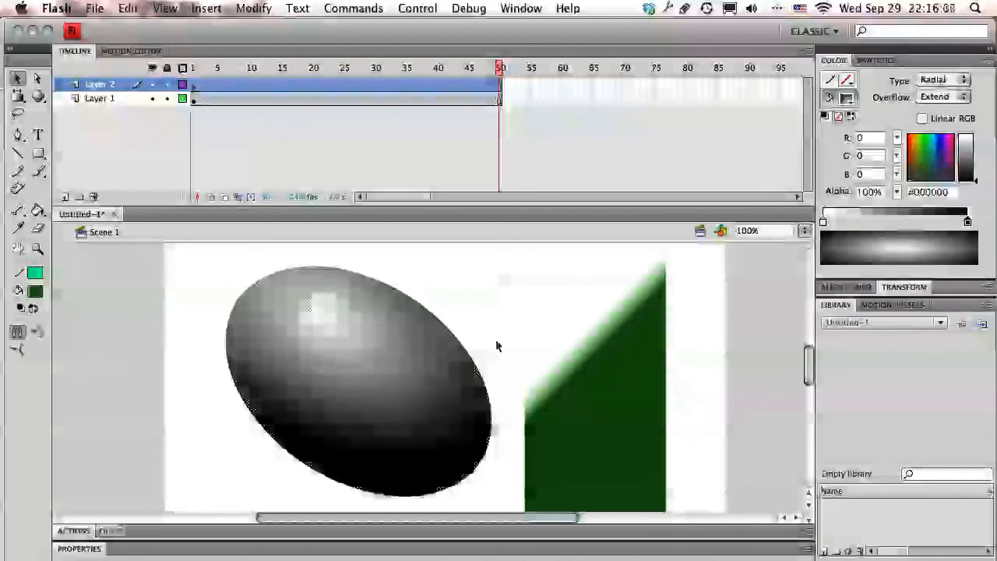
left_click(300, 375)
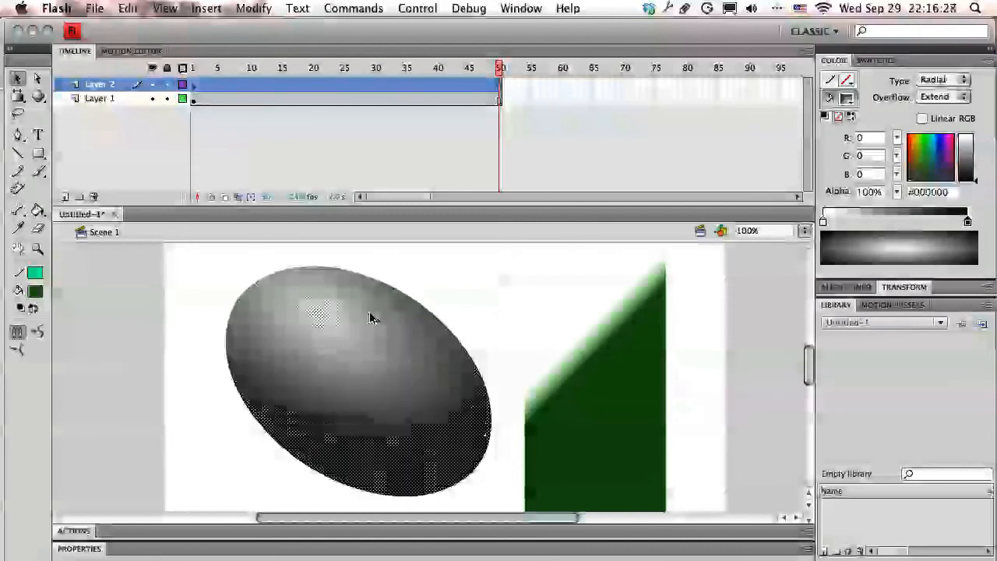
Insert a keyframe at frame 50 of Layer 2 and select the oval there for Free Transform
scroll(389, 312, "left", 10)
scroll(413, 317, "right", 10)
scroll(413, 315, "left", 1)
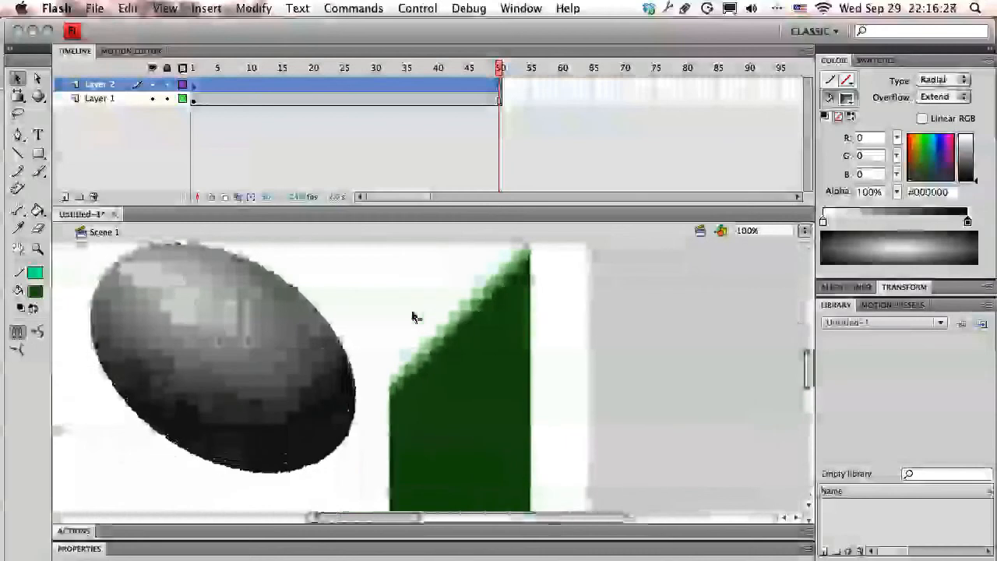
right_click(500, 86)
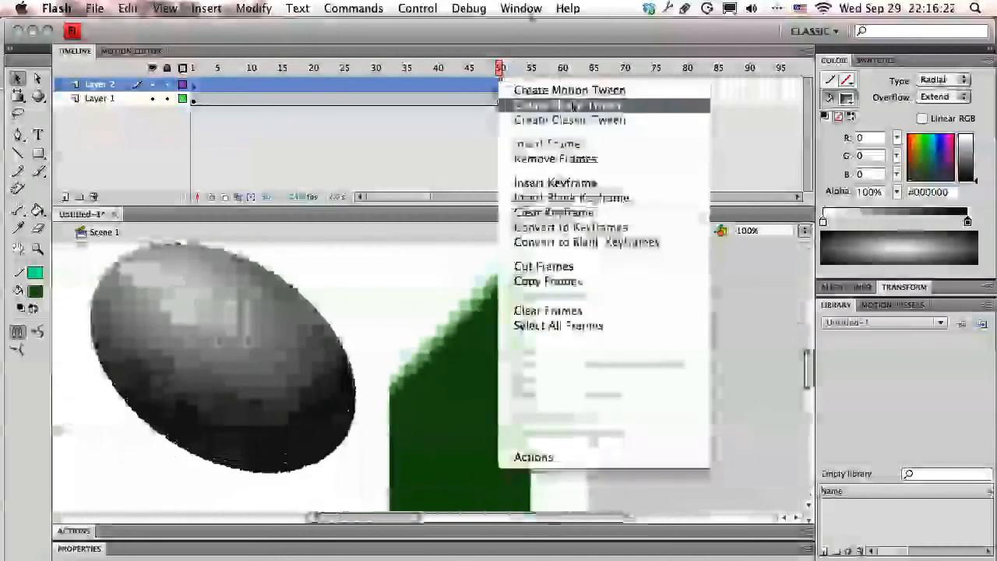
left_click(598, 187)
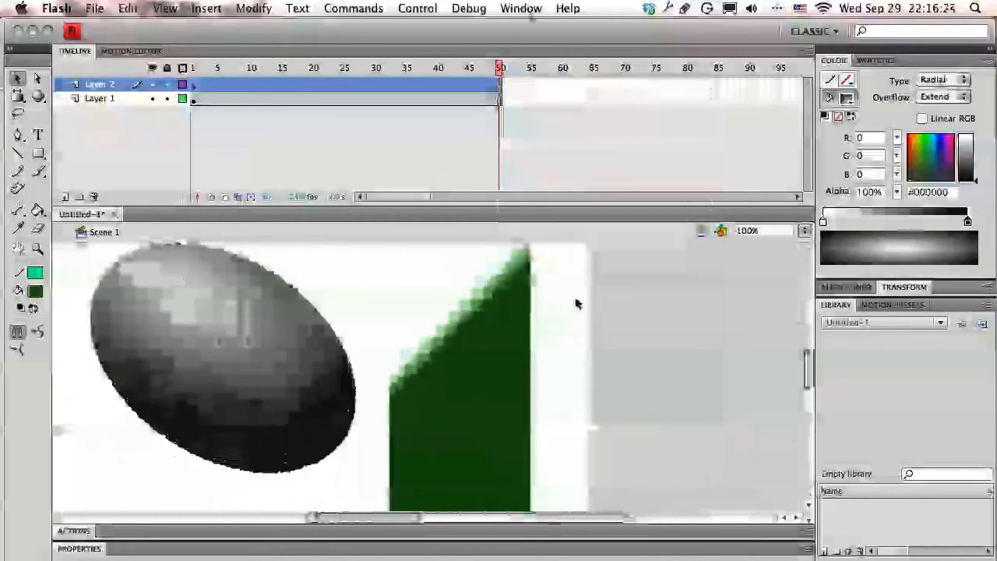
left_click(234, 337)
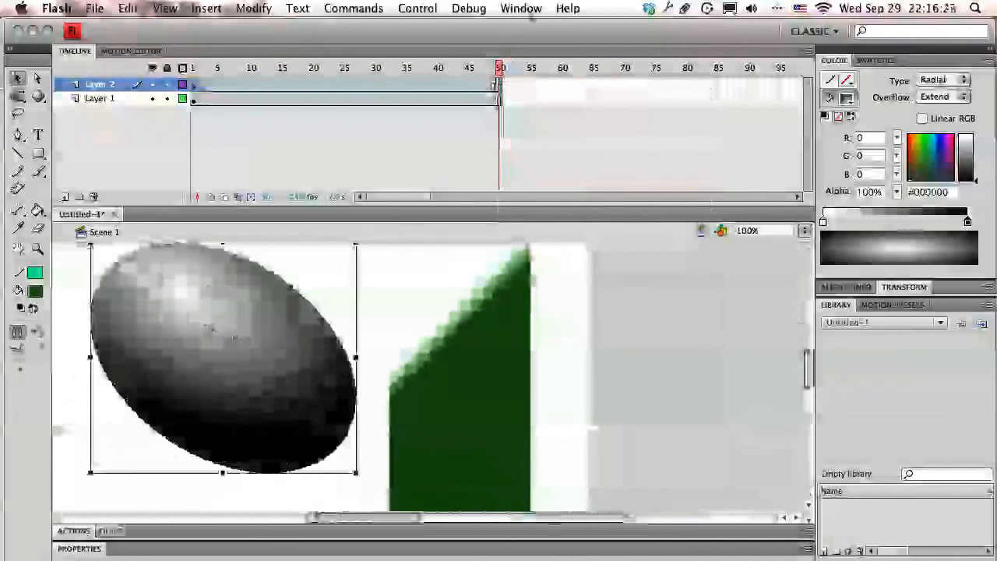
Flatten the oval at frame 50 of Layer 2 and bend its outline, pulling the upper edge up and the lower-right edge inward
left_click_drag(90, 244, 66, 400)
left_click(205, 368)
left_click(215, 417)
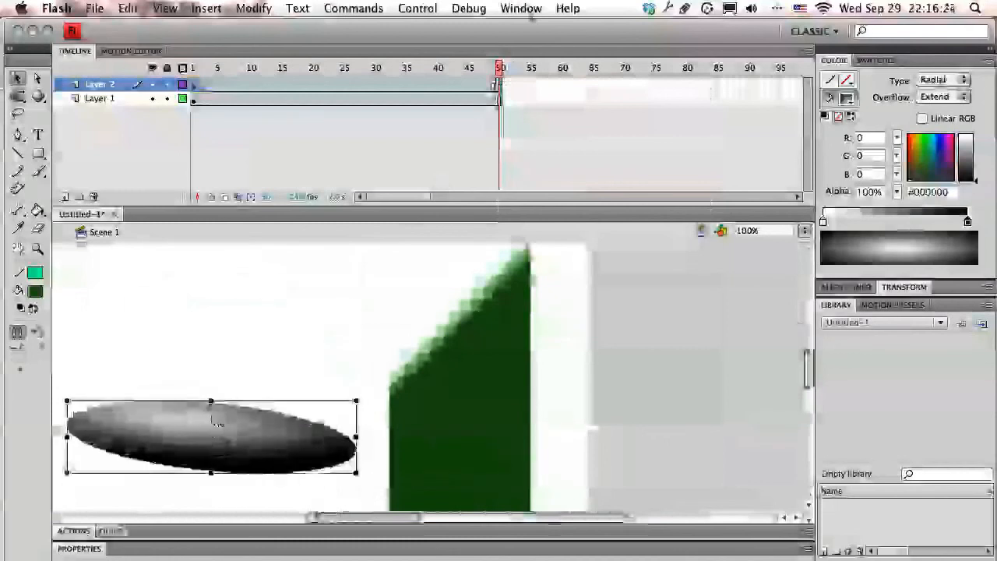
left_click(237, 395)
left_click_drag(240, 407, 312, 317)
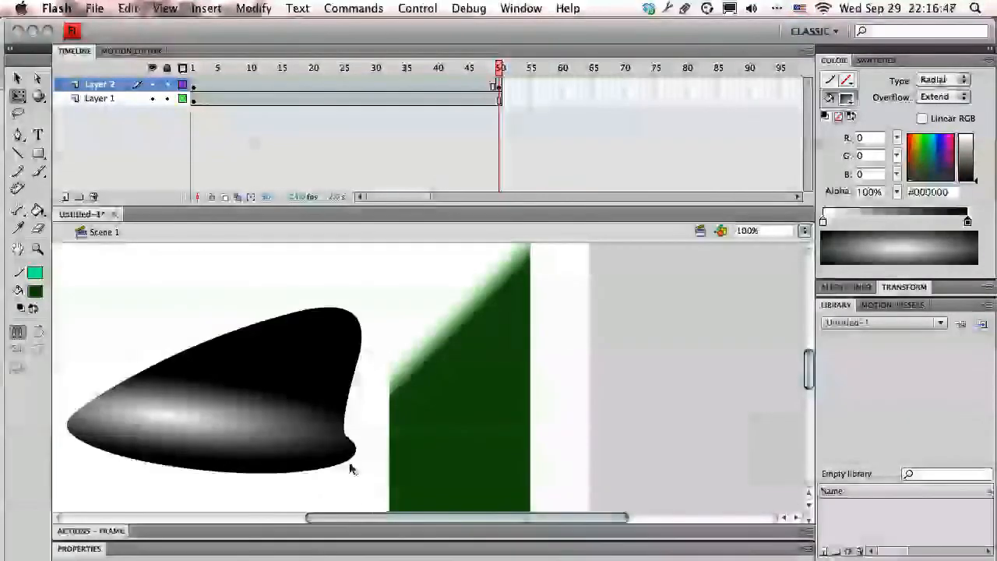
left_click_drag(341, 463, 306, 425)
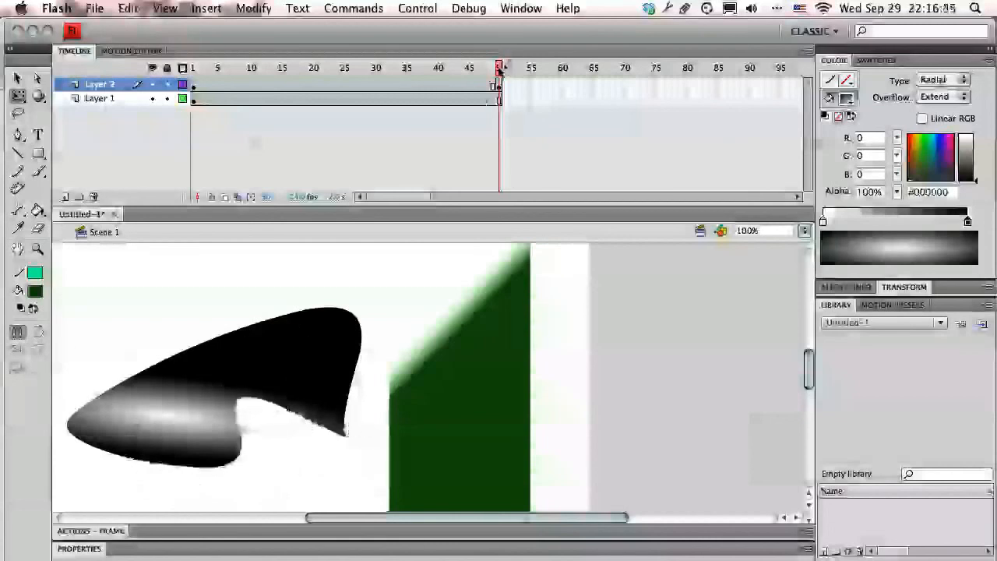
Create a shape tween between frames 1 and 50 on Layer 2 and scrub back to frame 1
mouse_move(499, 68)
left_mouse_down()
mouse_move(490, 68)
mouse_move(498, 67)
left_mouse_up()
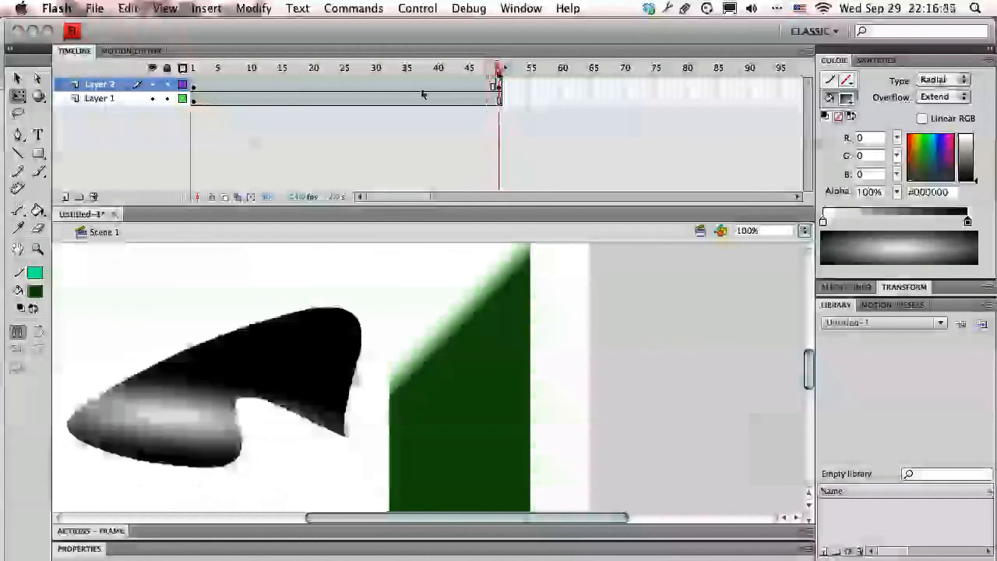
right_click(394, 86)
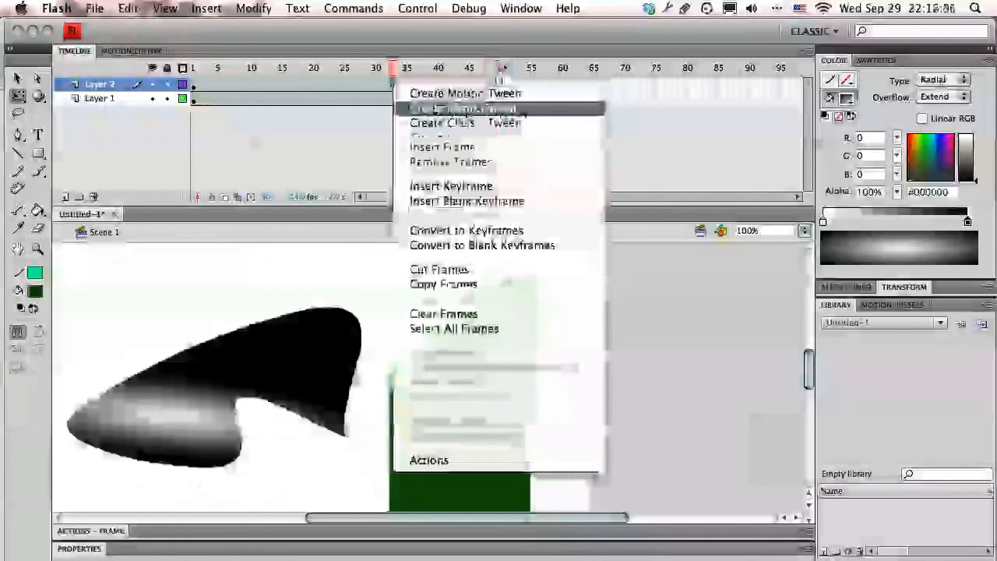
left_click(507, 109)
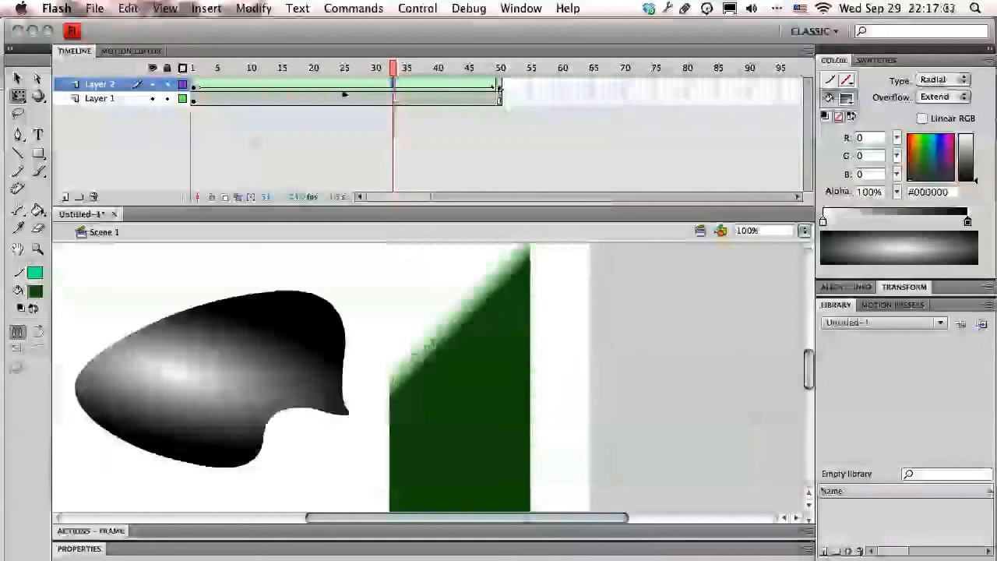
left_click_drag(394, 69, 193, 81)
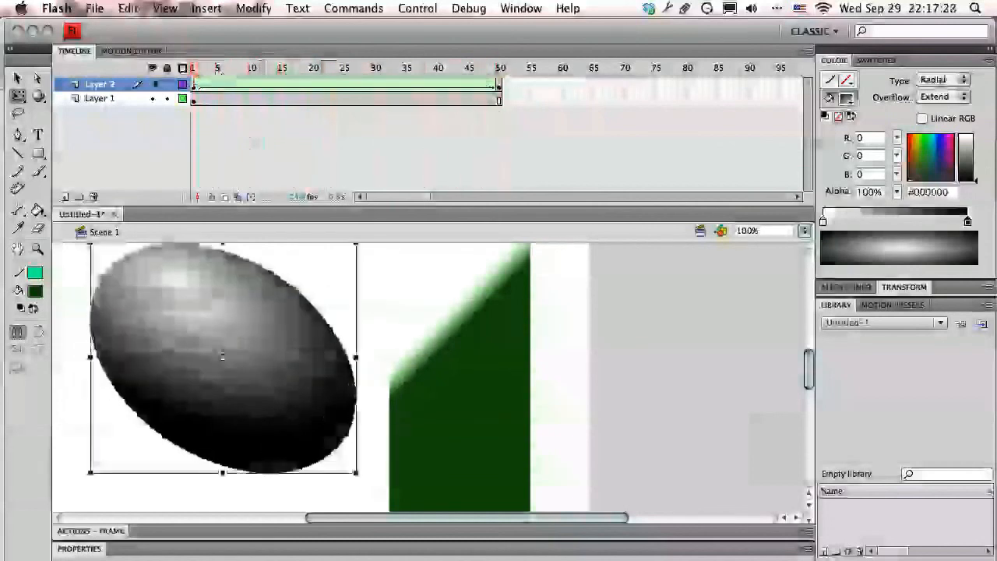
Select the green rectangle on Layer 1 and insert a keyframe at frame 50 of that layer
left_click(466, 329)
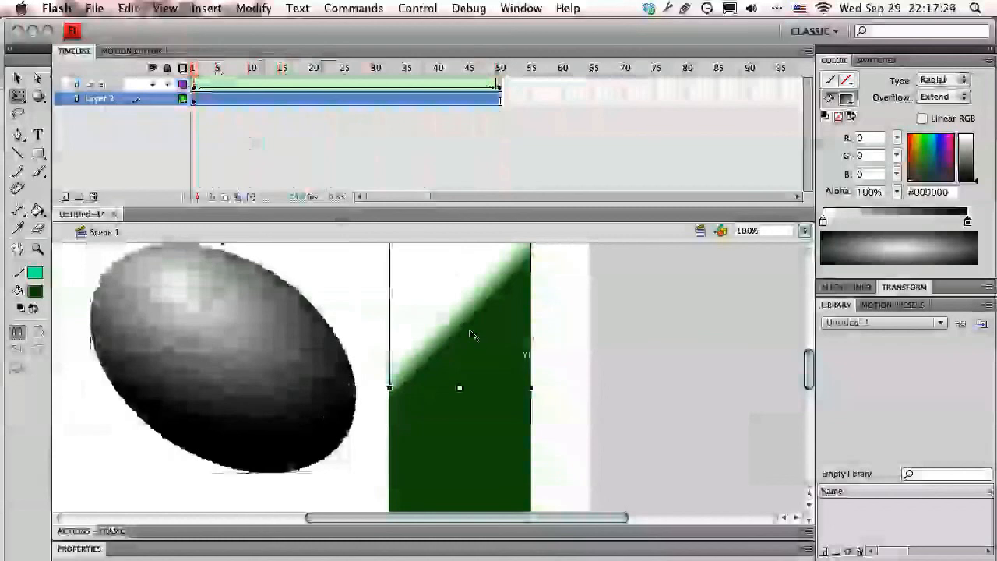
left_click(560, 316)
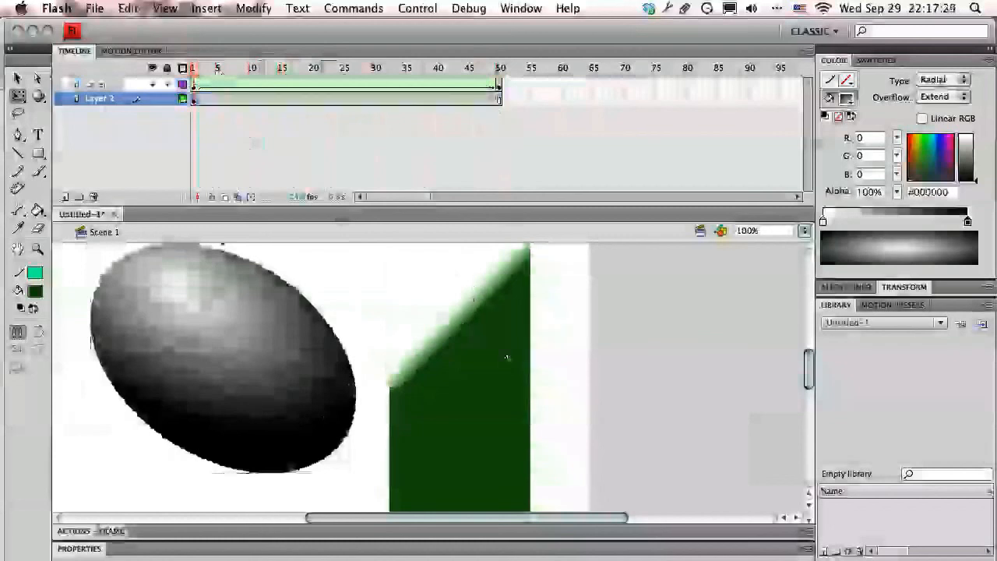
left_click(507, 358)
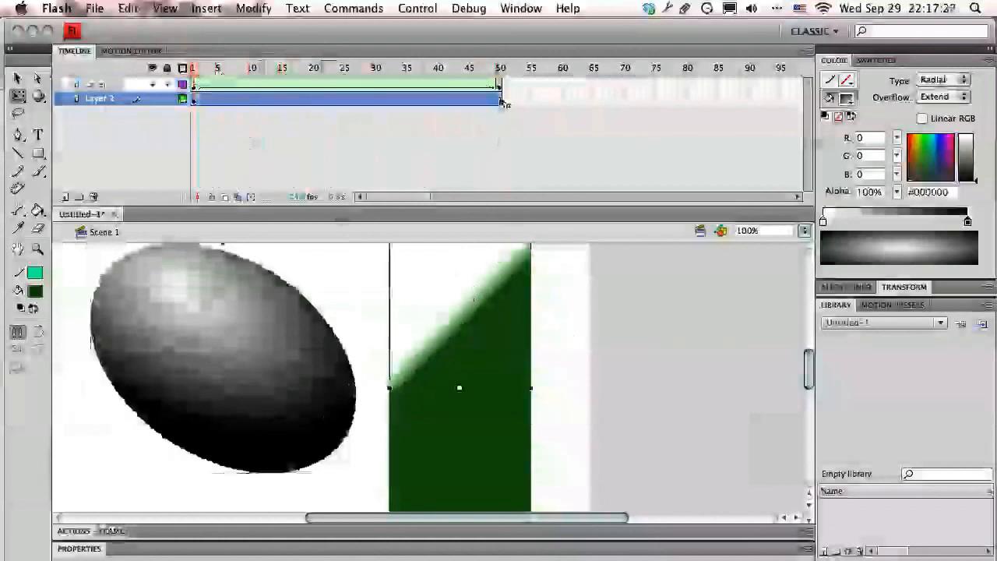
left_click(503, 101)
right_click(502, 101)
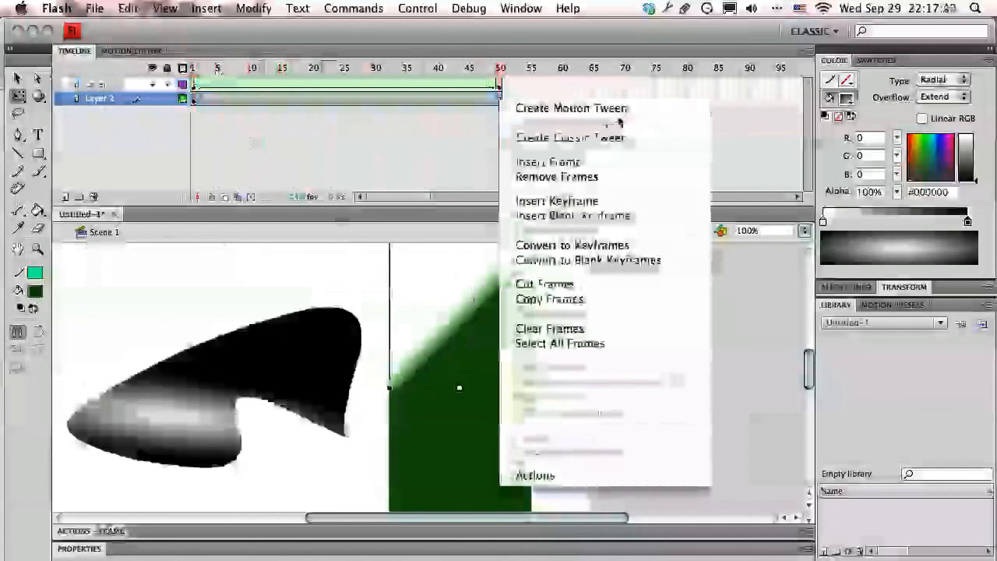
left_click(629, 202)
Move the green rectangle at frame 50 behind the reshaped oval and shorten it from its lower edge
left_click_drag(491, 381, 154, 410)
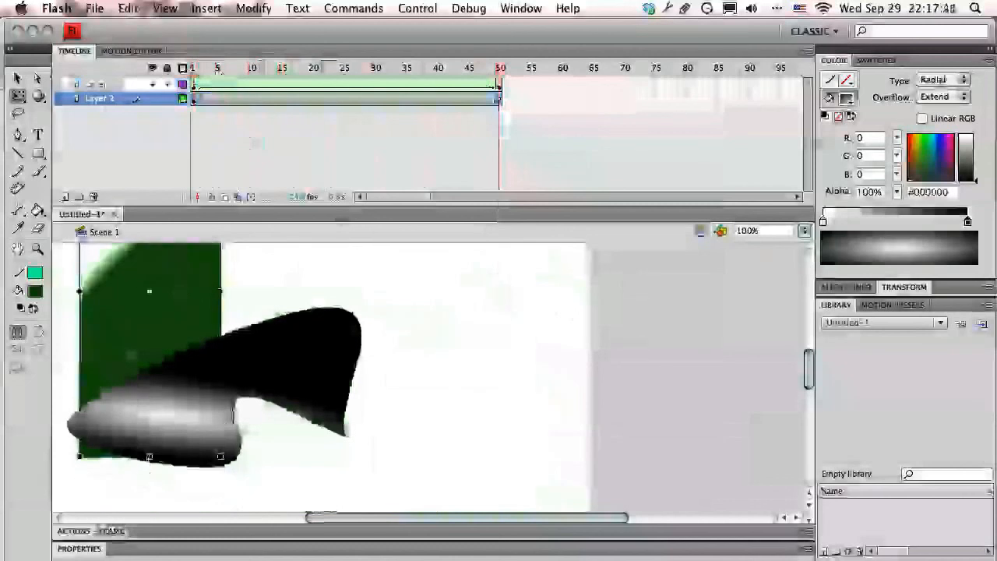
left_click_drag(150, 456, 135, 385)
Create a classic tween between frames 1 and 50 on Layer 1 and scrub through the combined animation
right_click(374, 100)
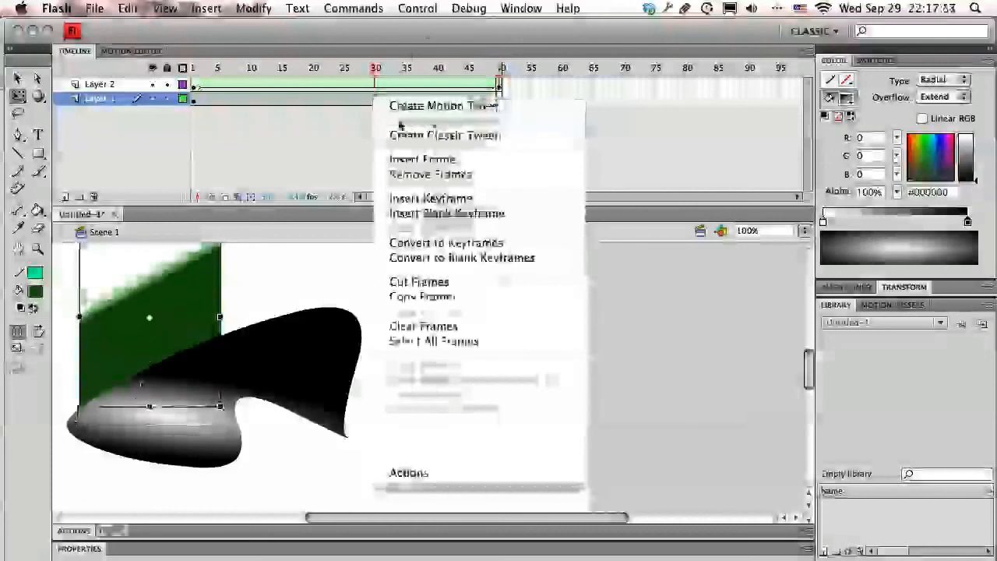
left_click(475, 134)
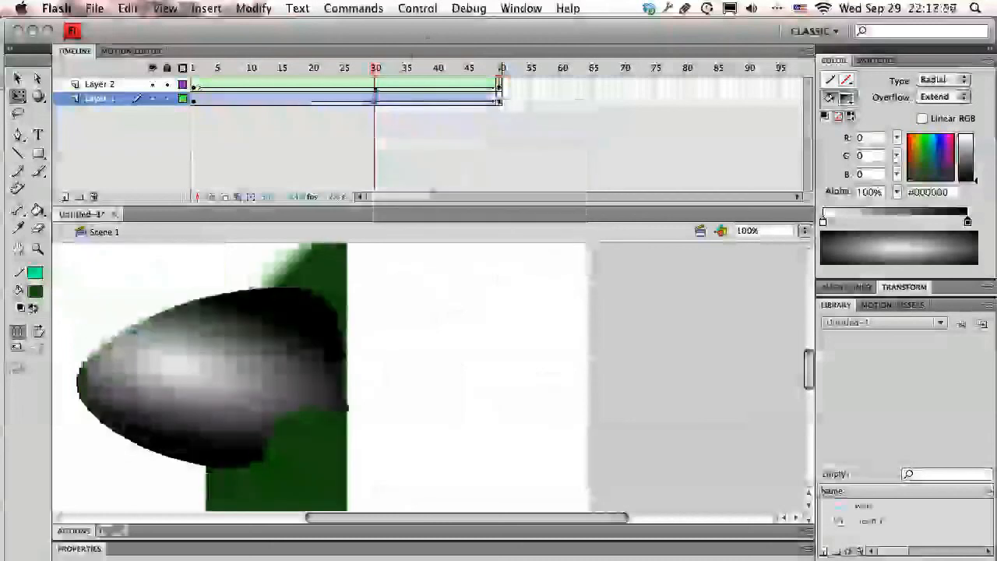
left_click_drag(376, 70, 507, 87)
Hide Layer 2 and scrub between frames 1 and 50 to preview the green rectangle's tween alone
left_click(153, 84)
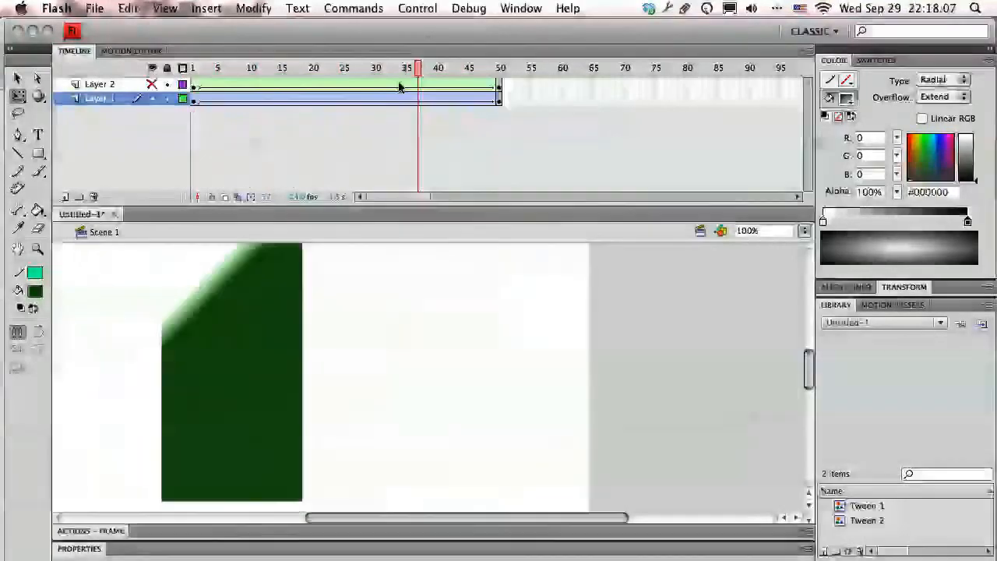
left_click_drag(419, 78, 499, 105)
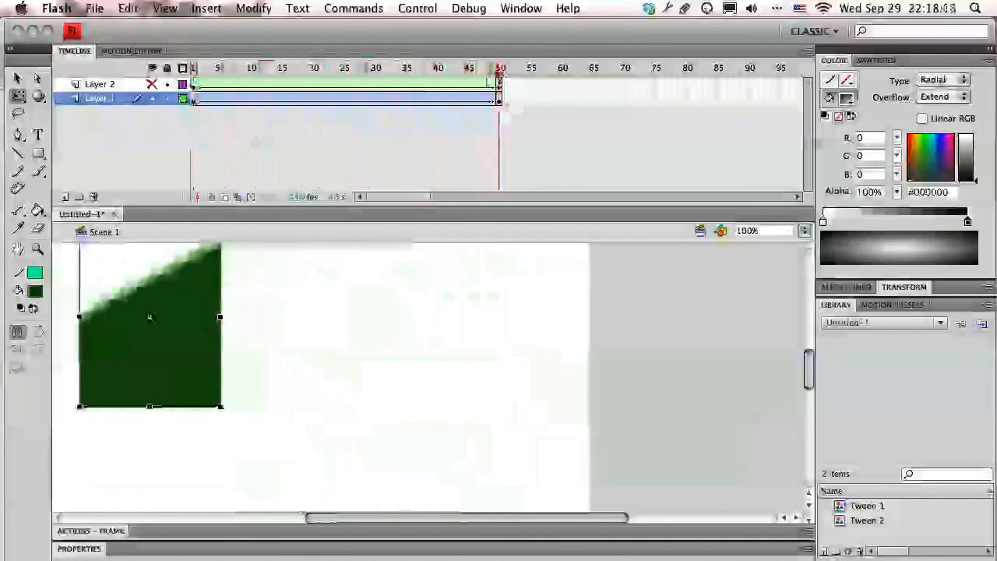
left_click_drag(497, 72, 194, 72)
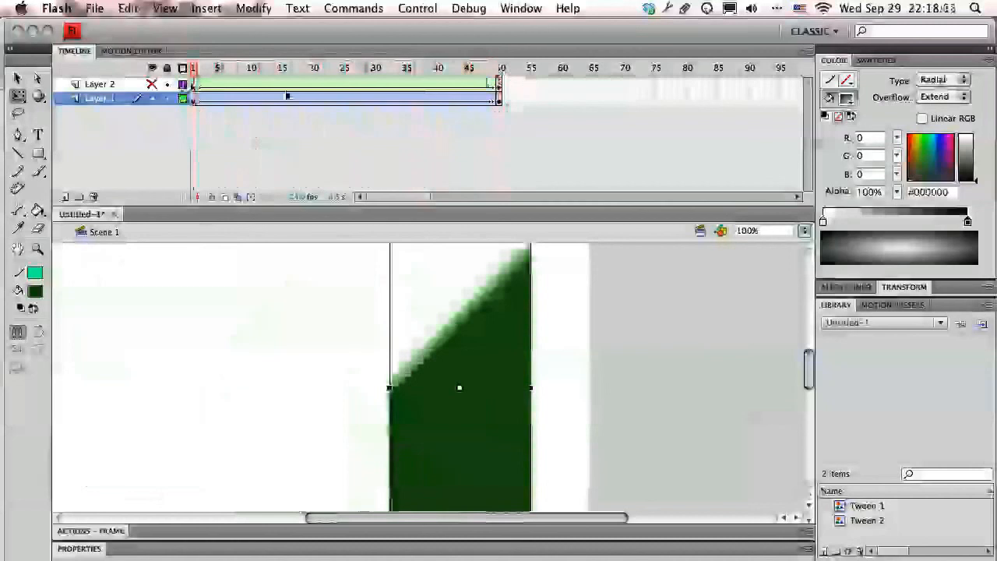
Add a new layer directly above Layer 1
left_click(69, 197)
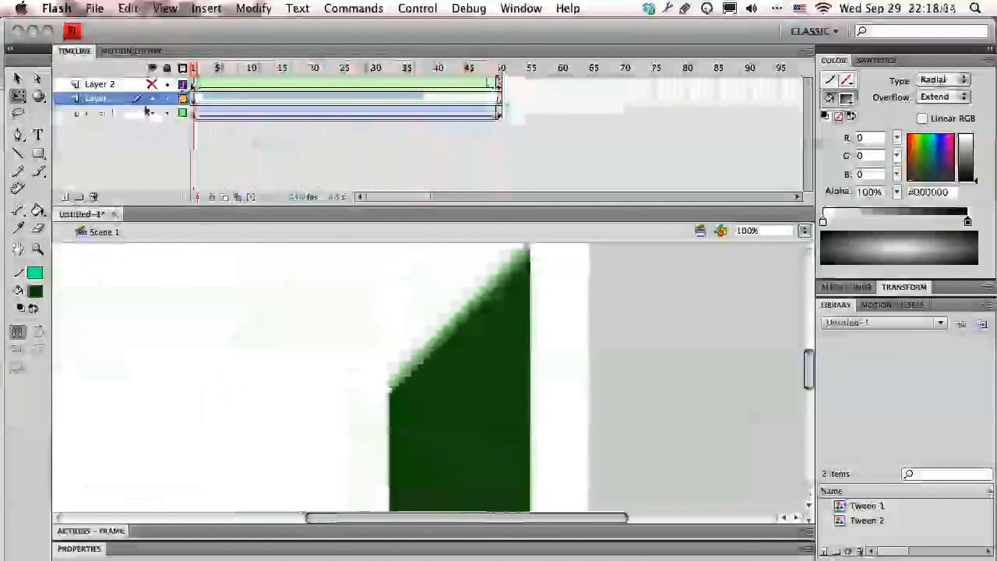